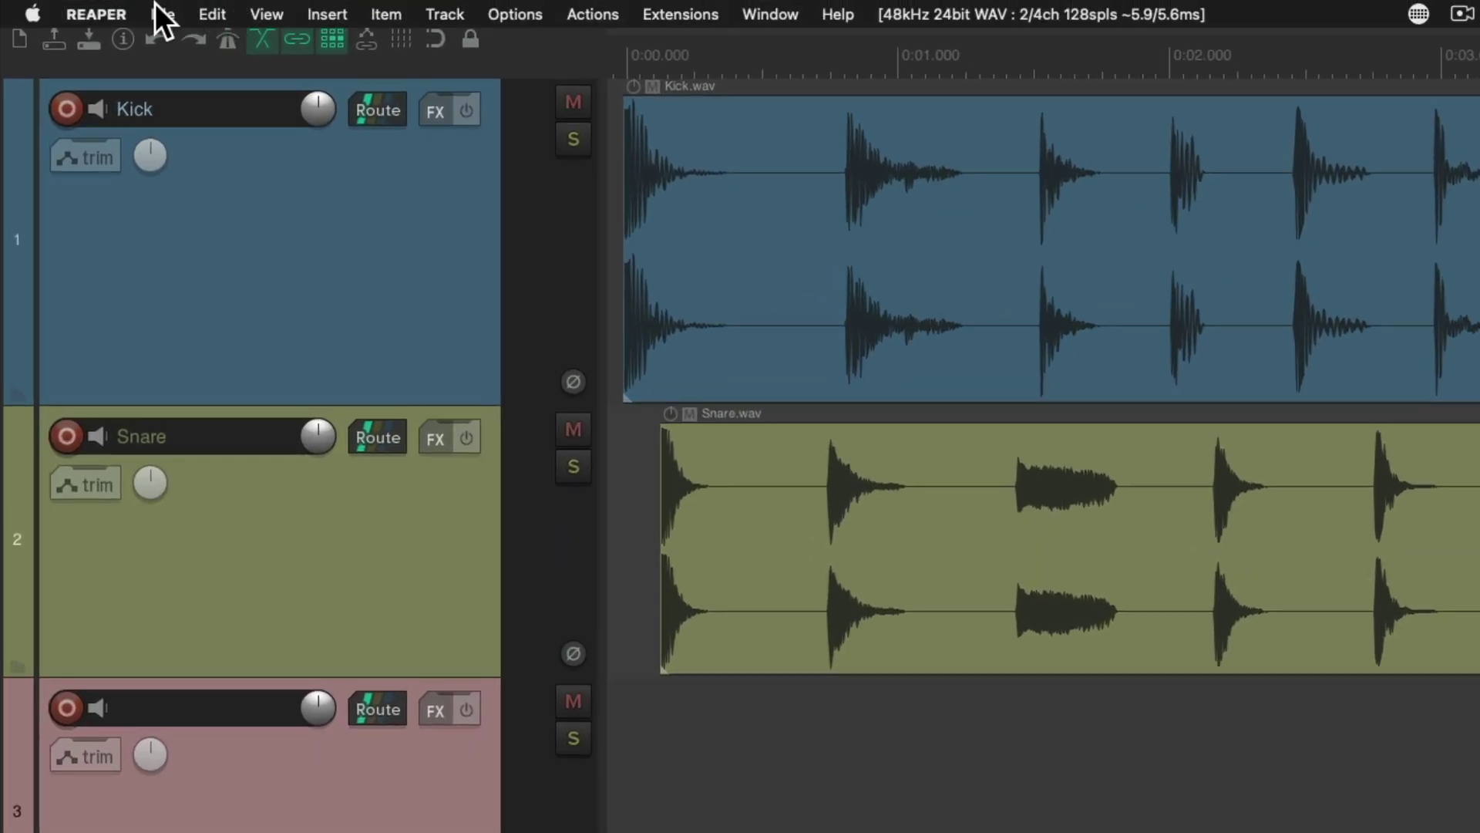
Step: Open the Batch File/Item Converter from the File menu
left_click(154, 7)
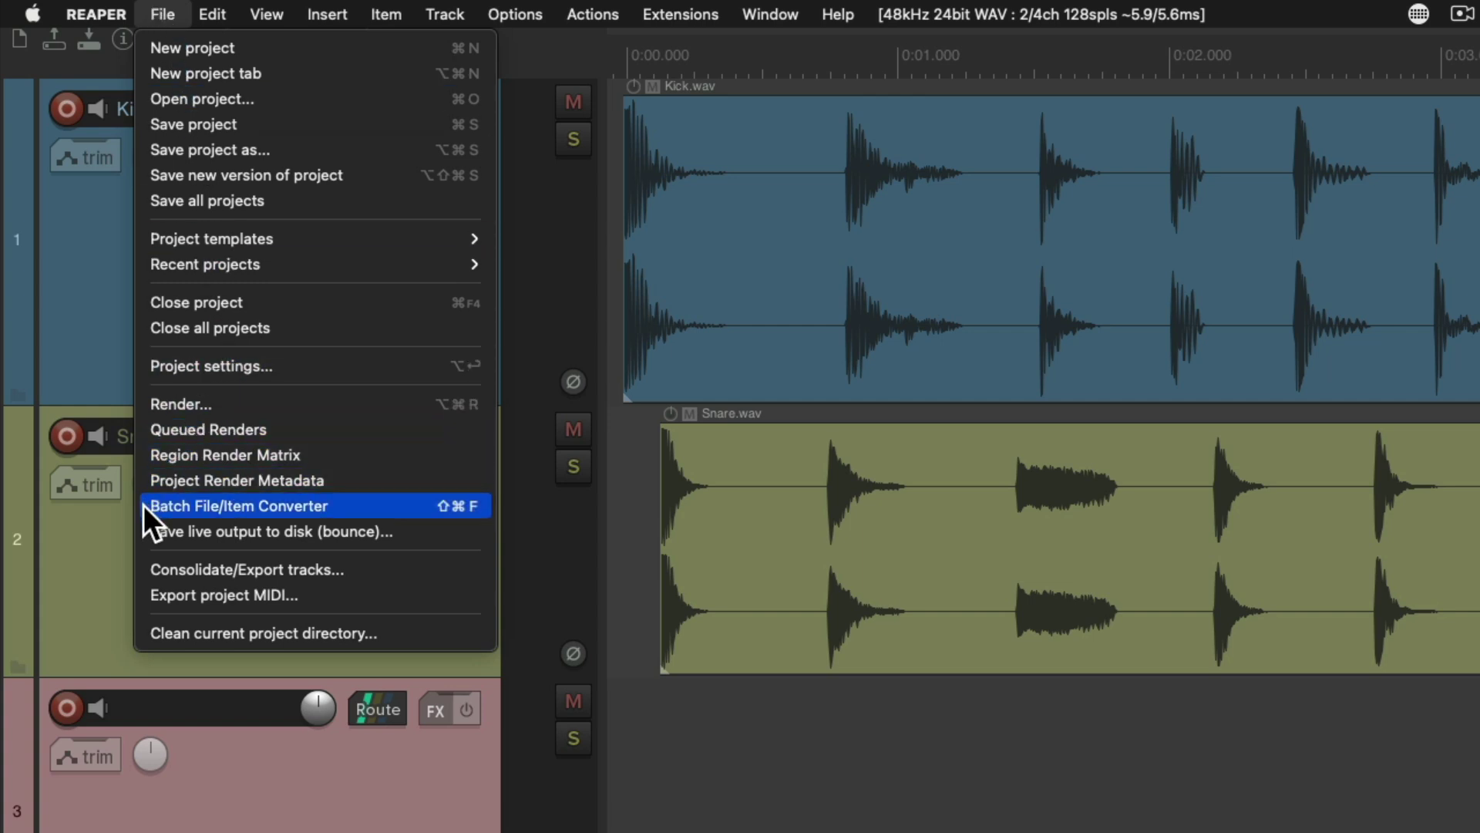
left_click(420, 512)
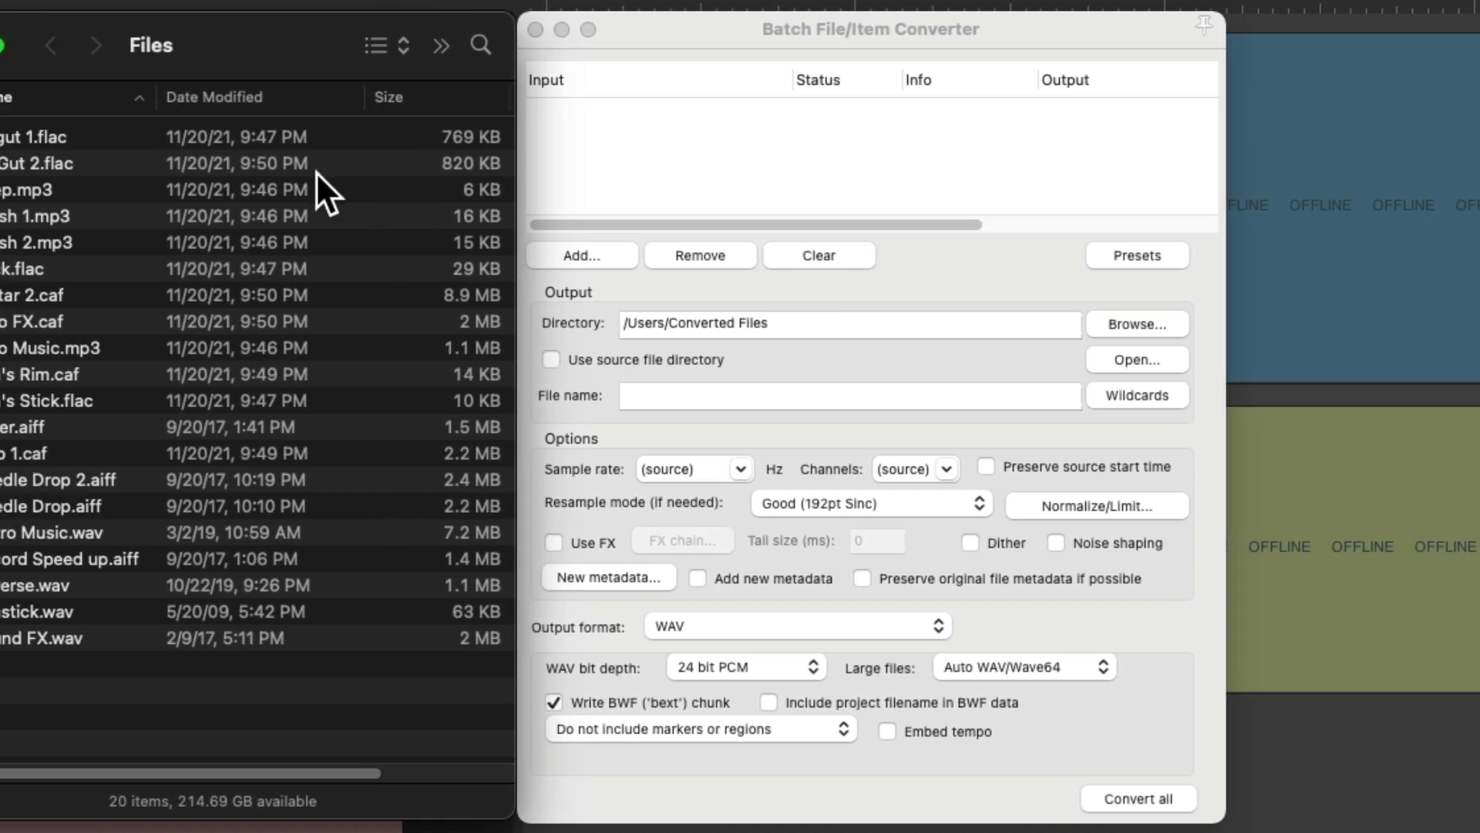
Step: Select all 20 source audio files and drag them into the converter's input list
left_click(102, 293)
key("super+a")
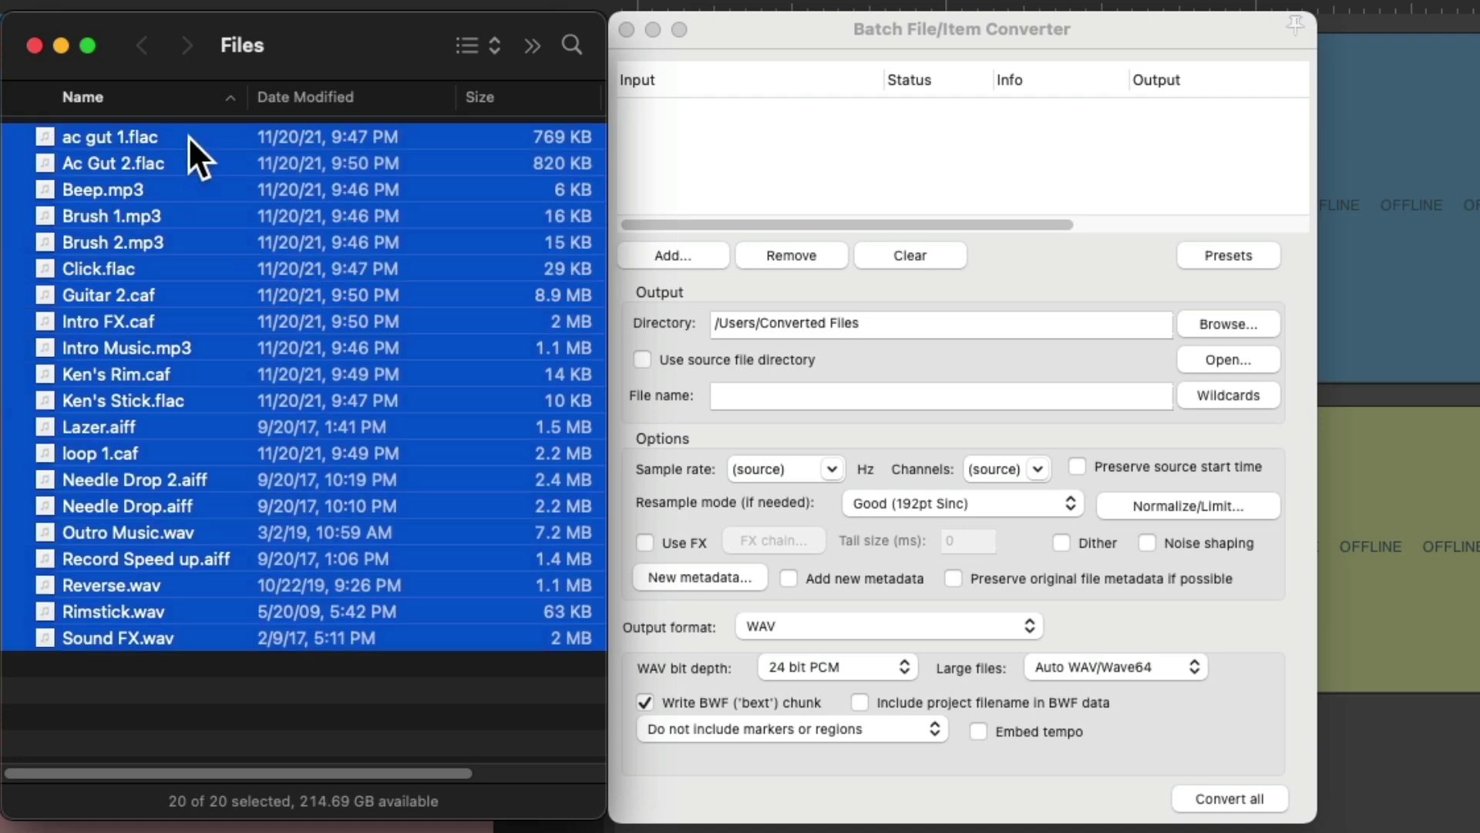
left_click_drag(189, 136, 833, 202)
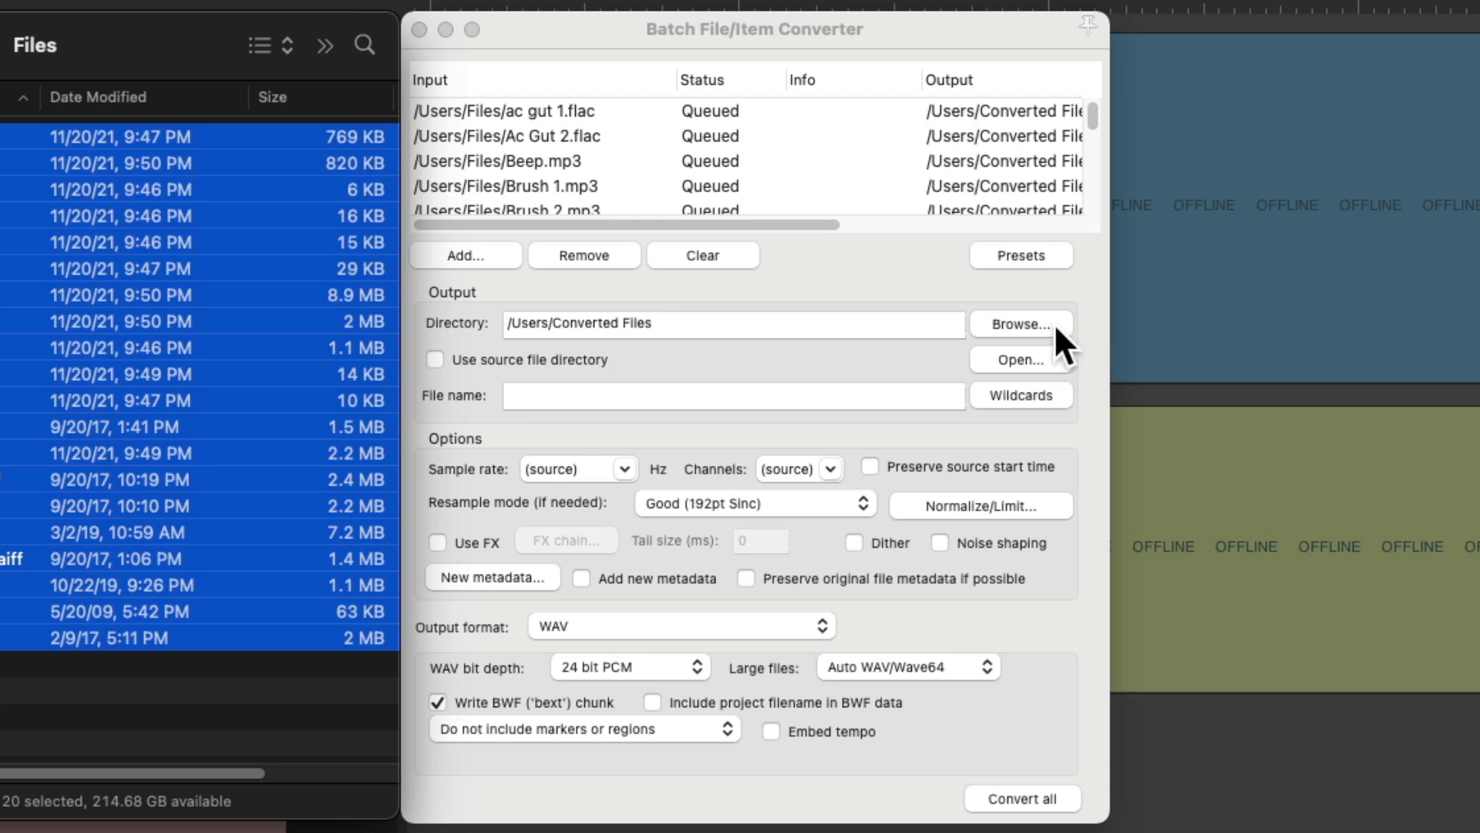
Step: View the Converted Files output folder, keep WAV as the output format, and convert all
left_click(1050, 359)
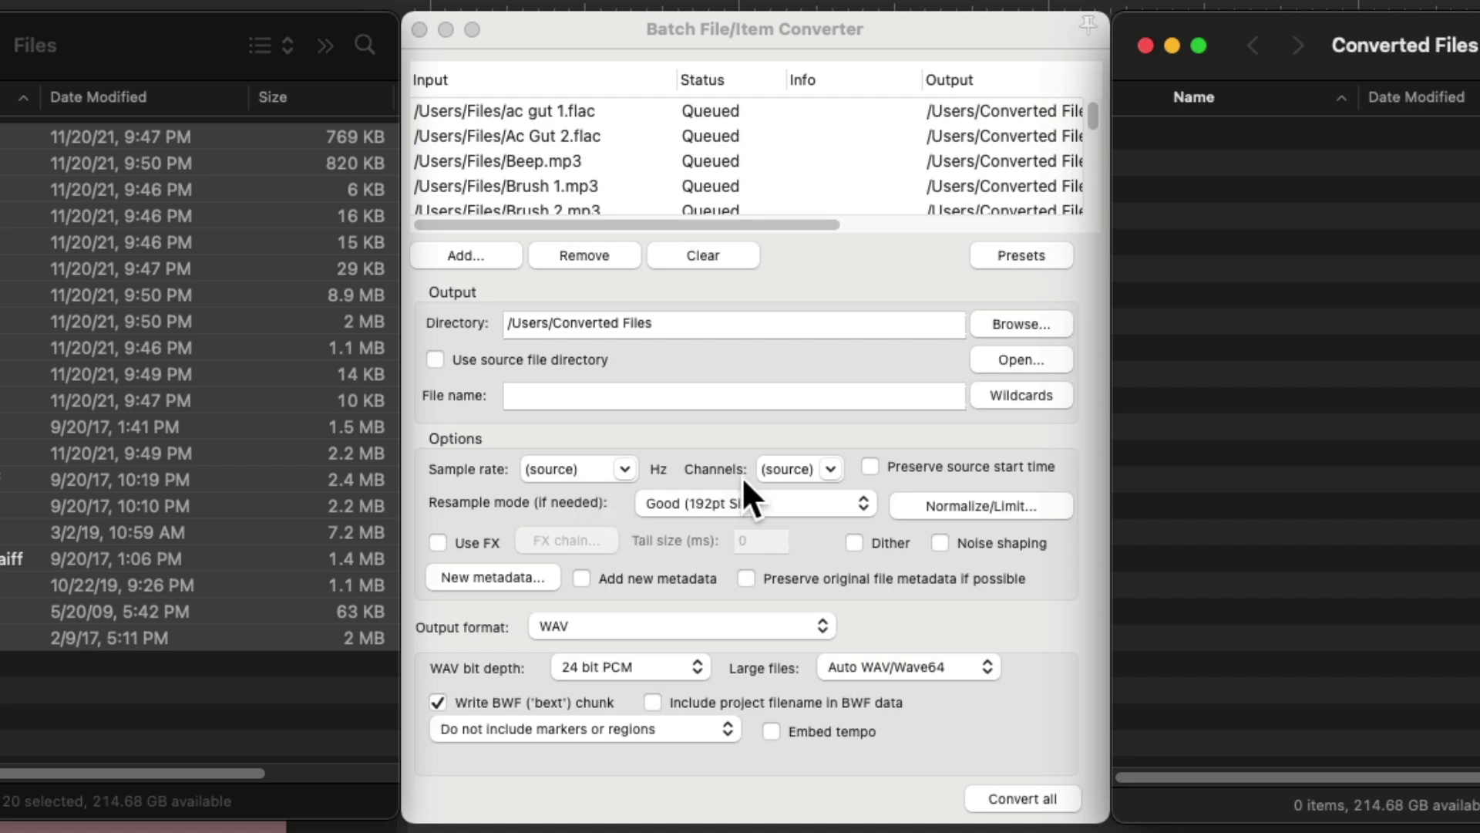
left_click(672, 619)
left_click(672, 621)
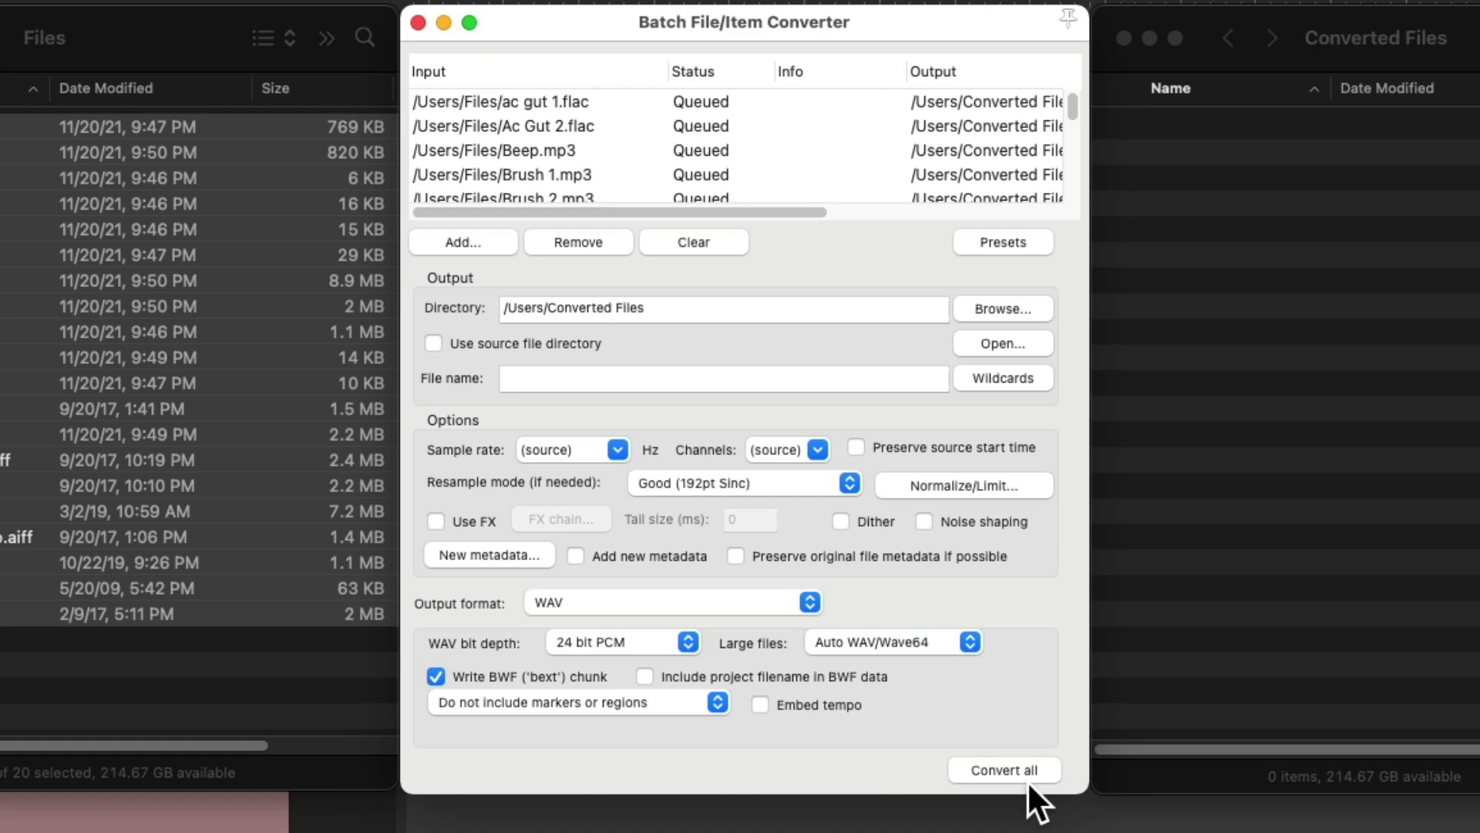
left_click(1005, 770)
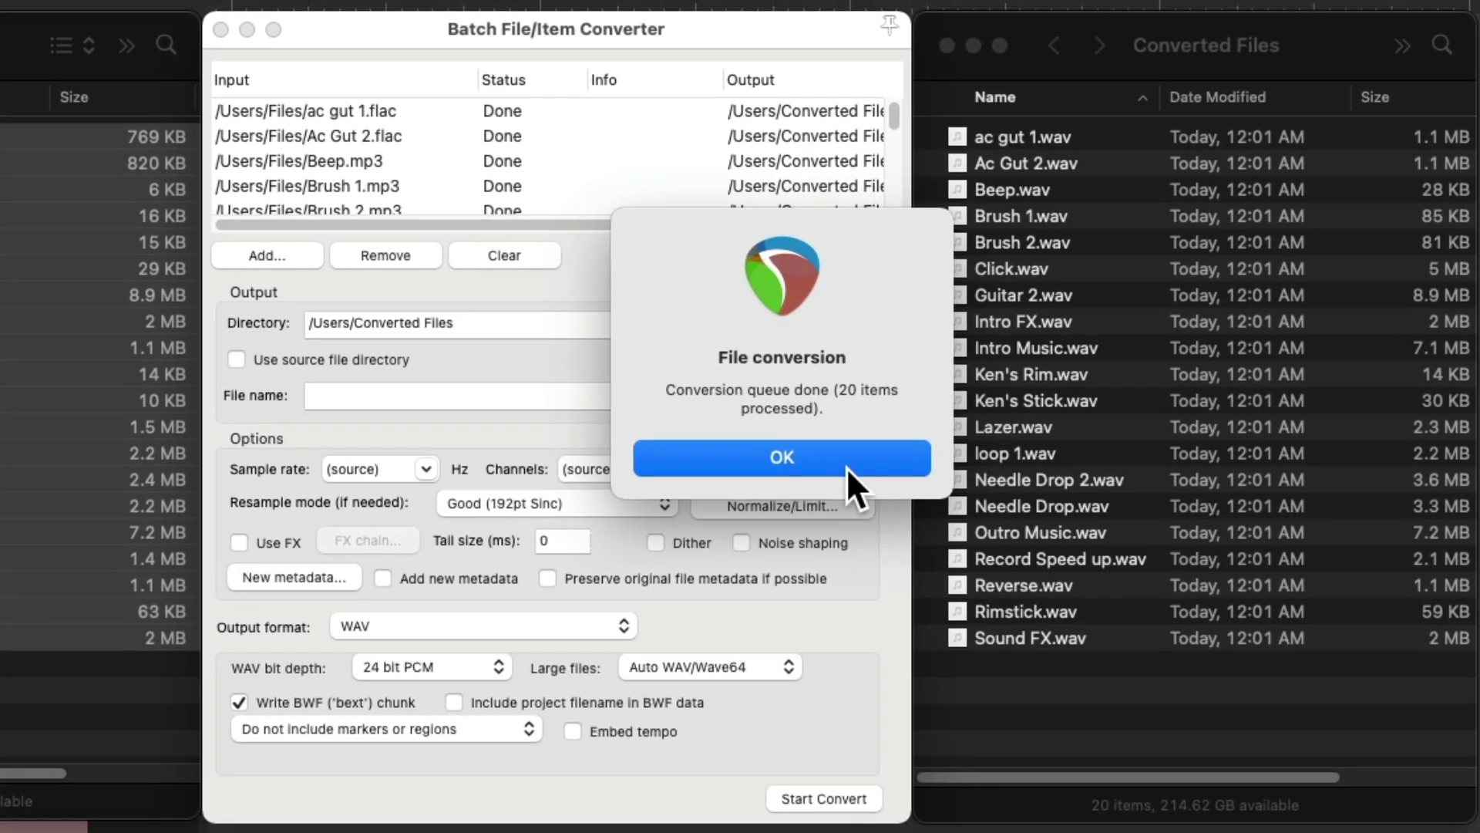
Step: Dismiss the conversion finished notice to return to the Kick and Snare project
left_click(847, 465)
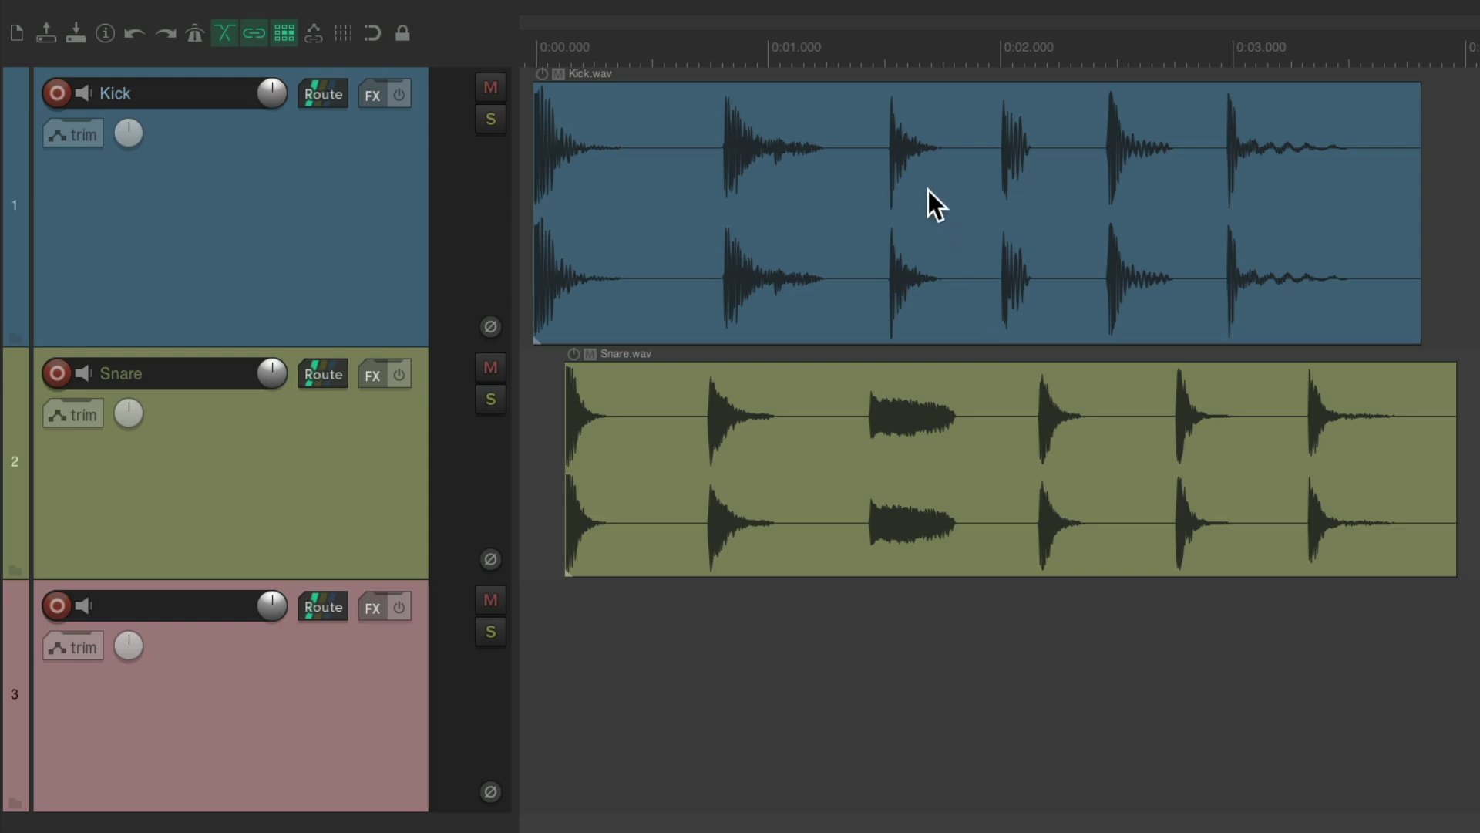
Step: Dynamically split the Kick item at its transients, then deselect the slices
left_click(846, 148)
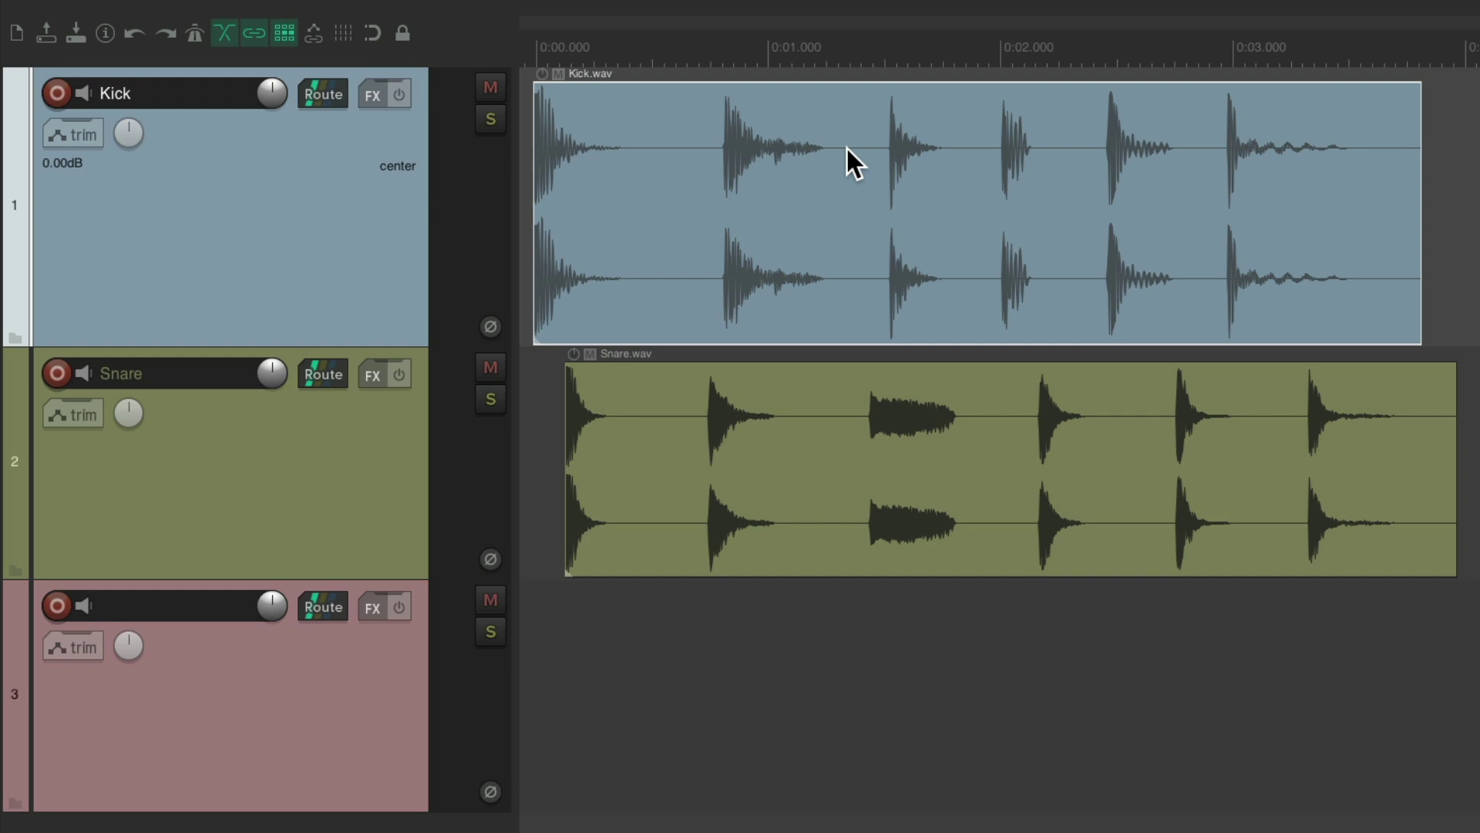
key("d")
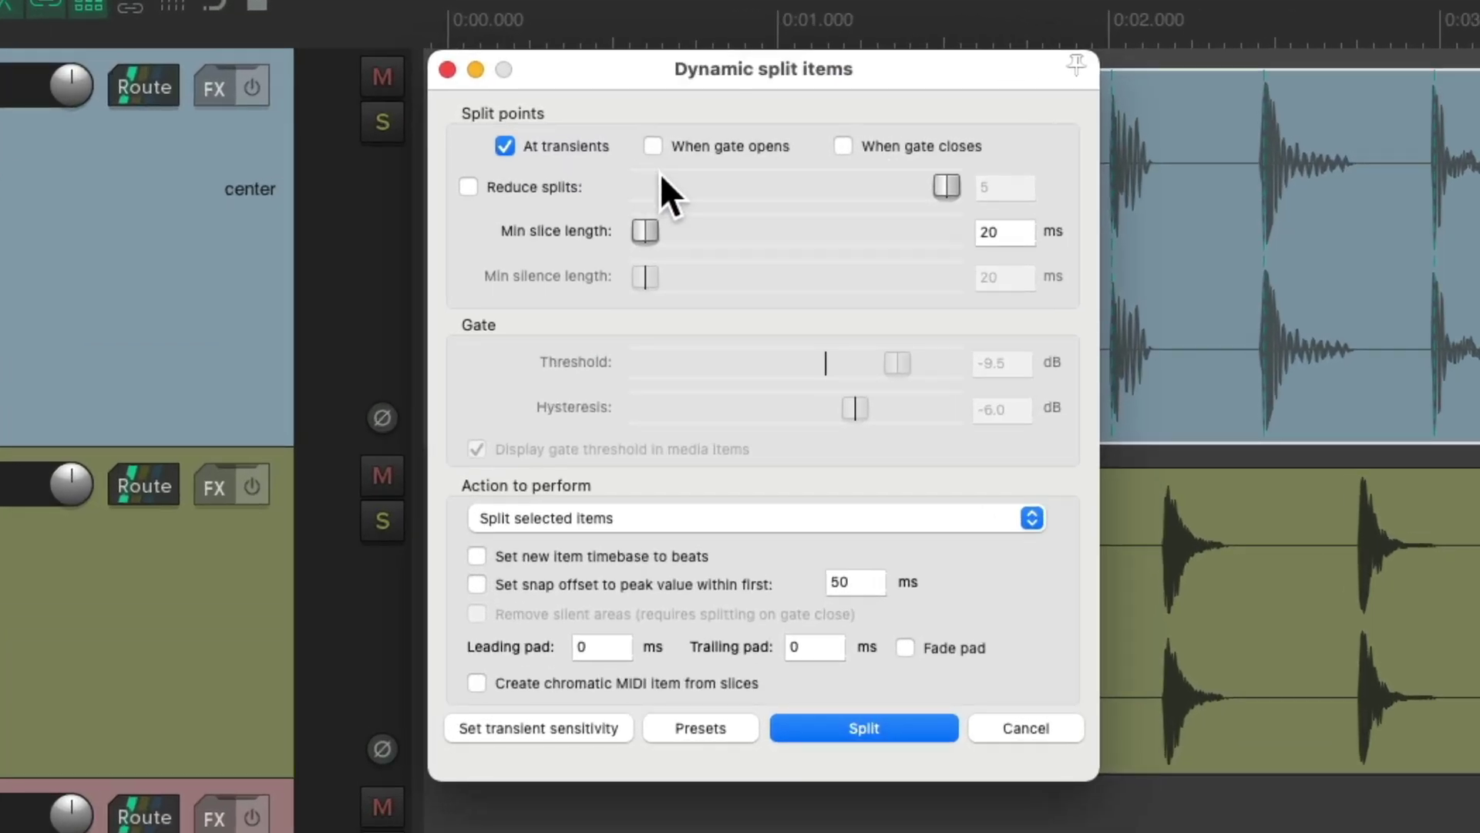
left_click(891, 727)
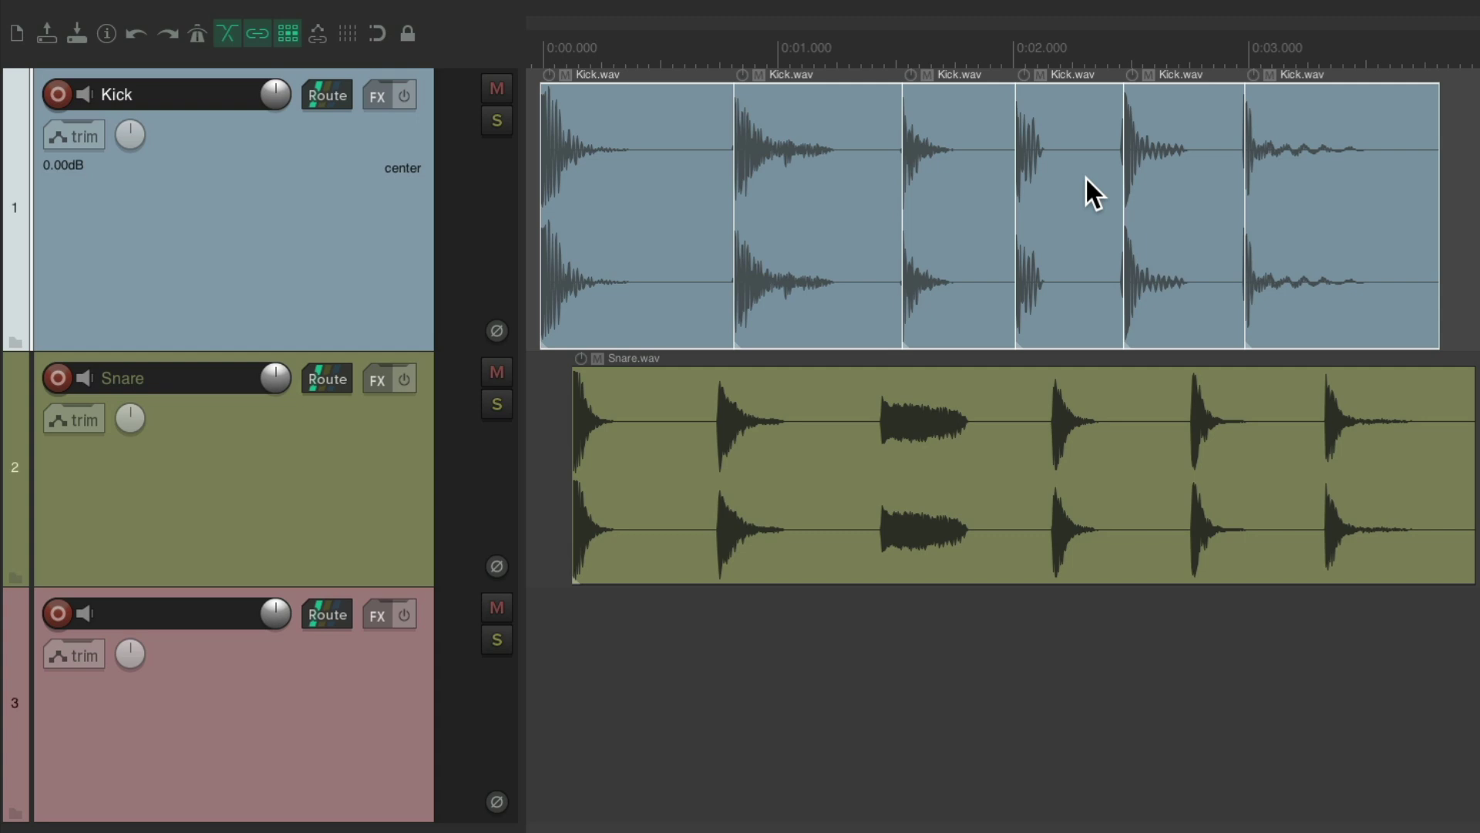
key("Escape")
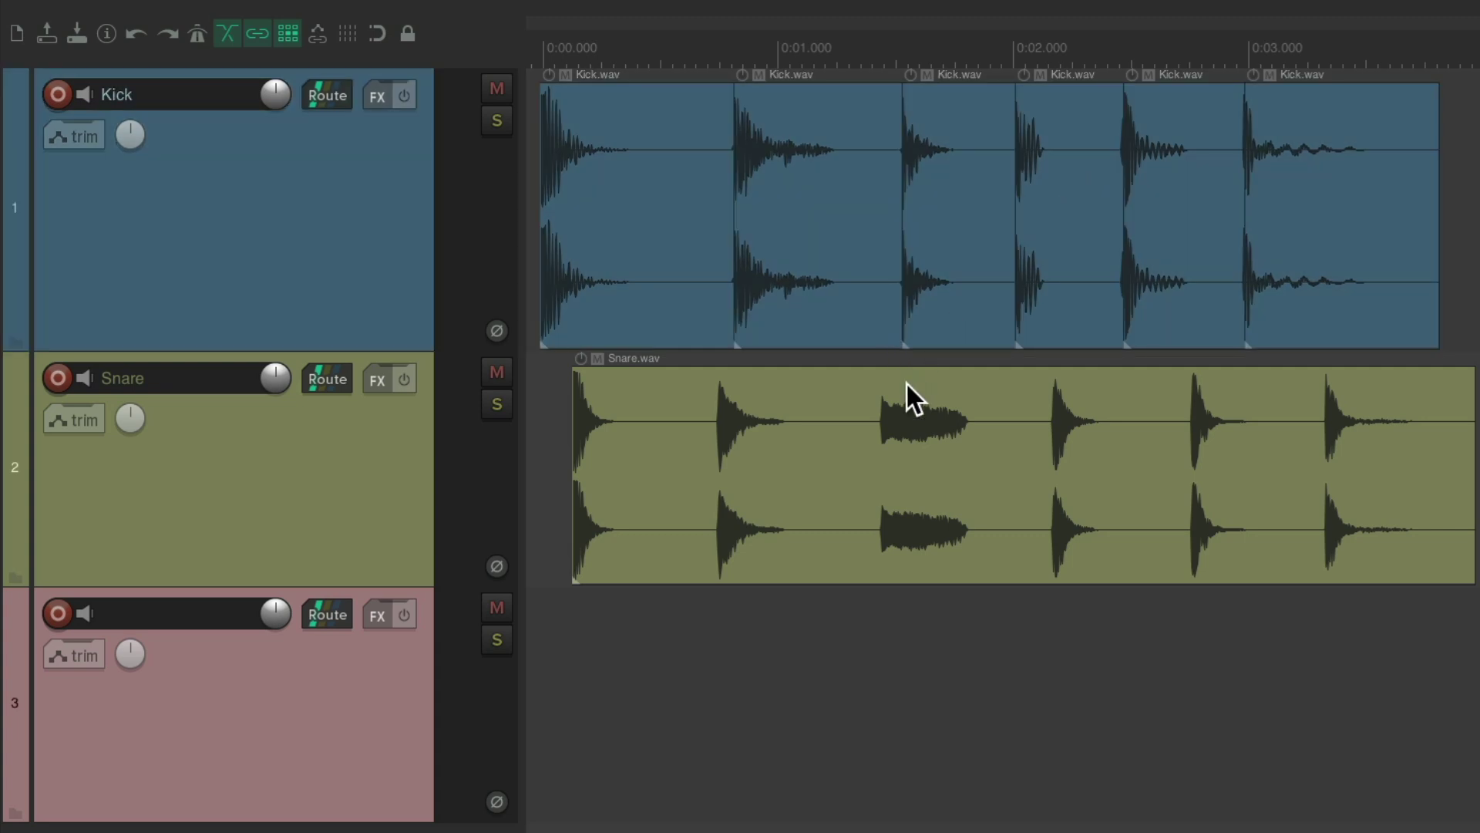
Step: Dynamically split the Snare item at its transients
left_click(847, 399)
key("d")
key("Return")
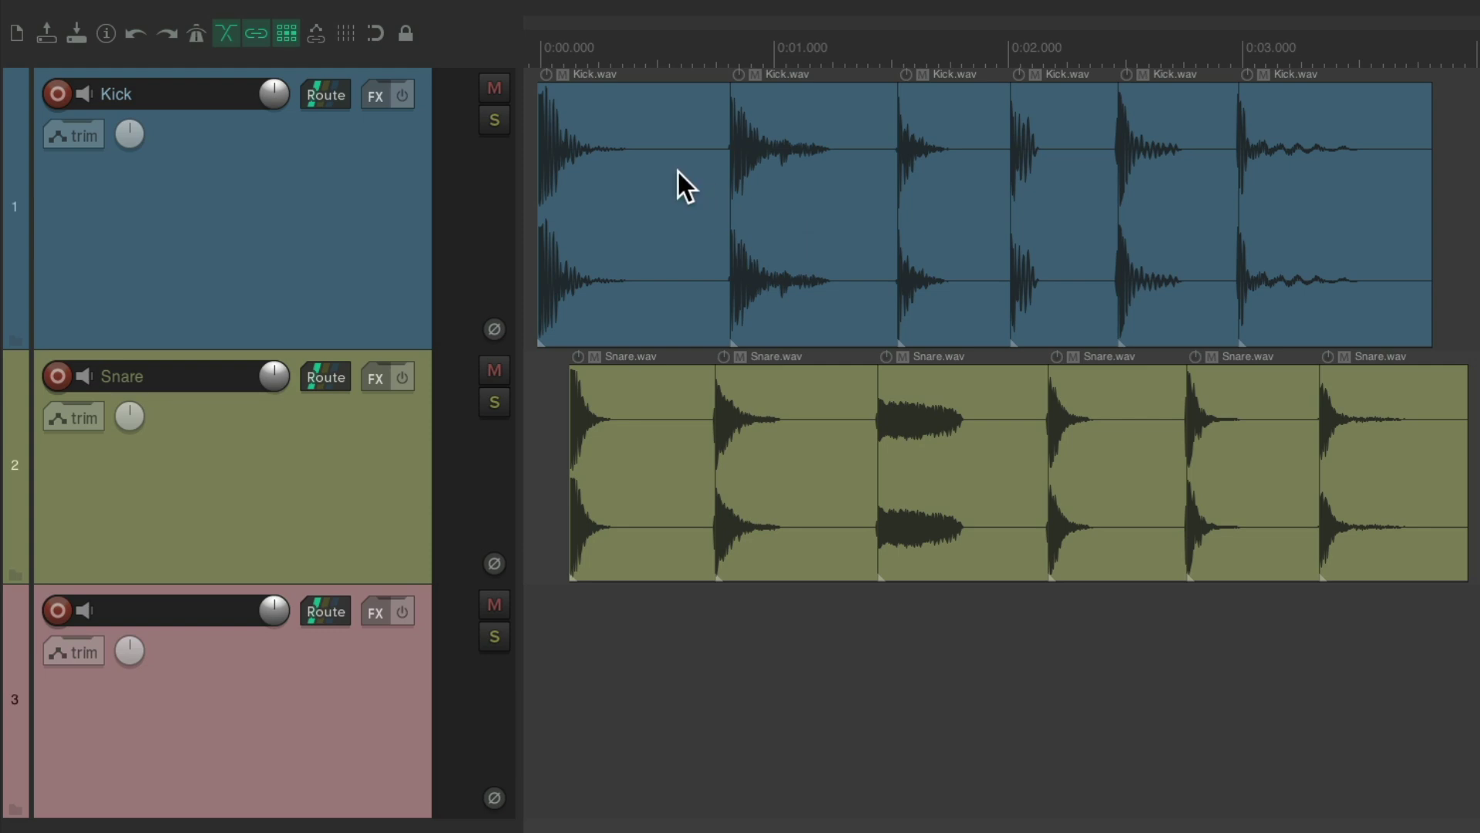
Step: Marquee-select all Kick and Snare slices and add them to the converter as selected media items
left_click_drag(676, 168, 1401, 480)
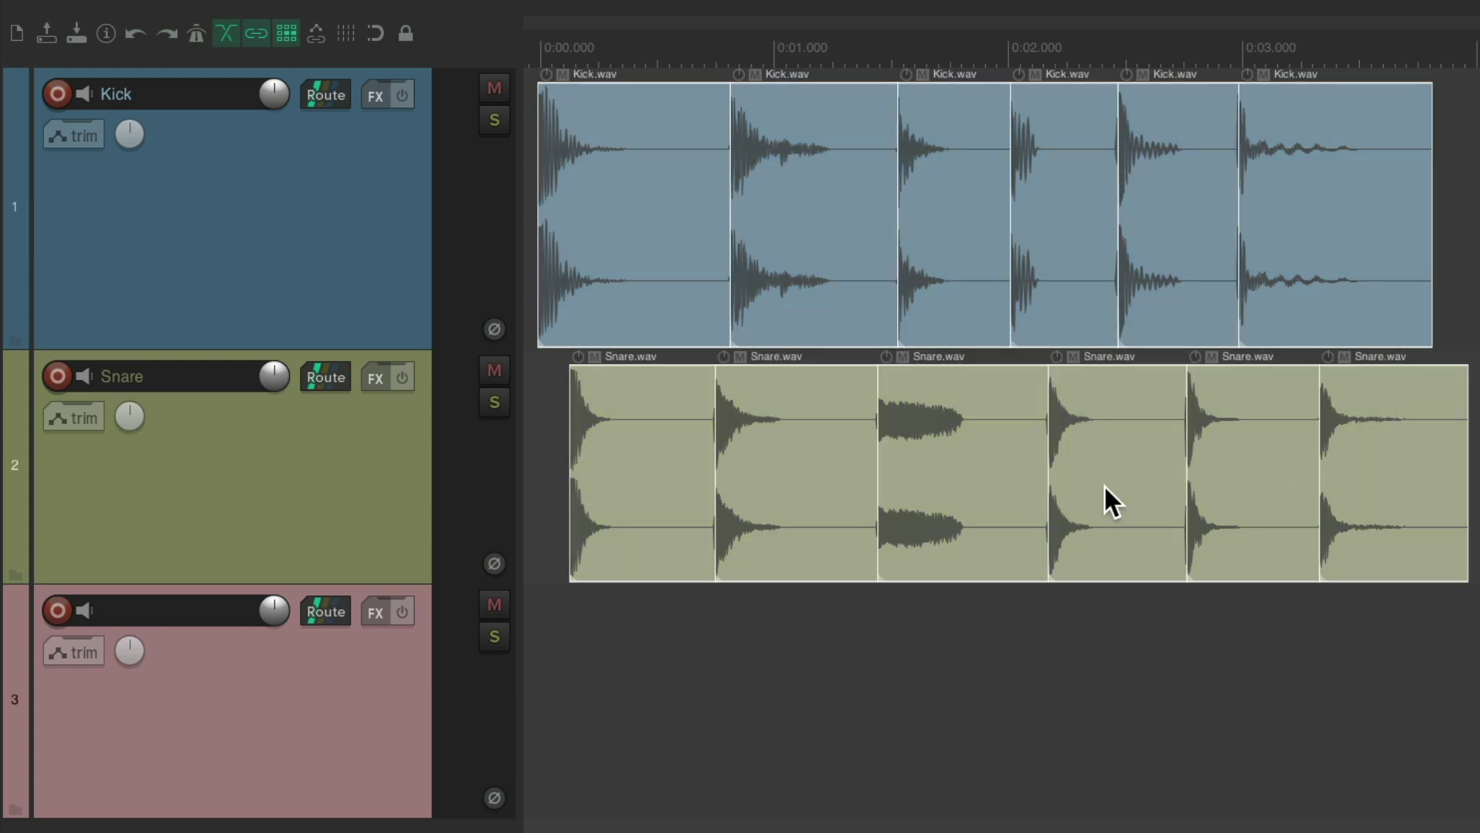
key("super+shift+f")
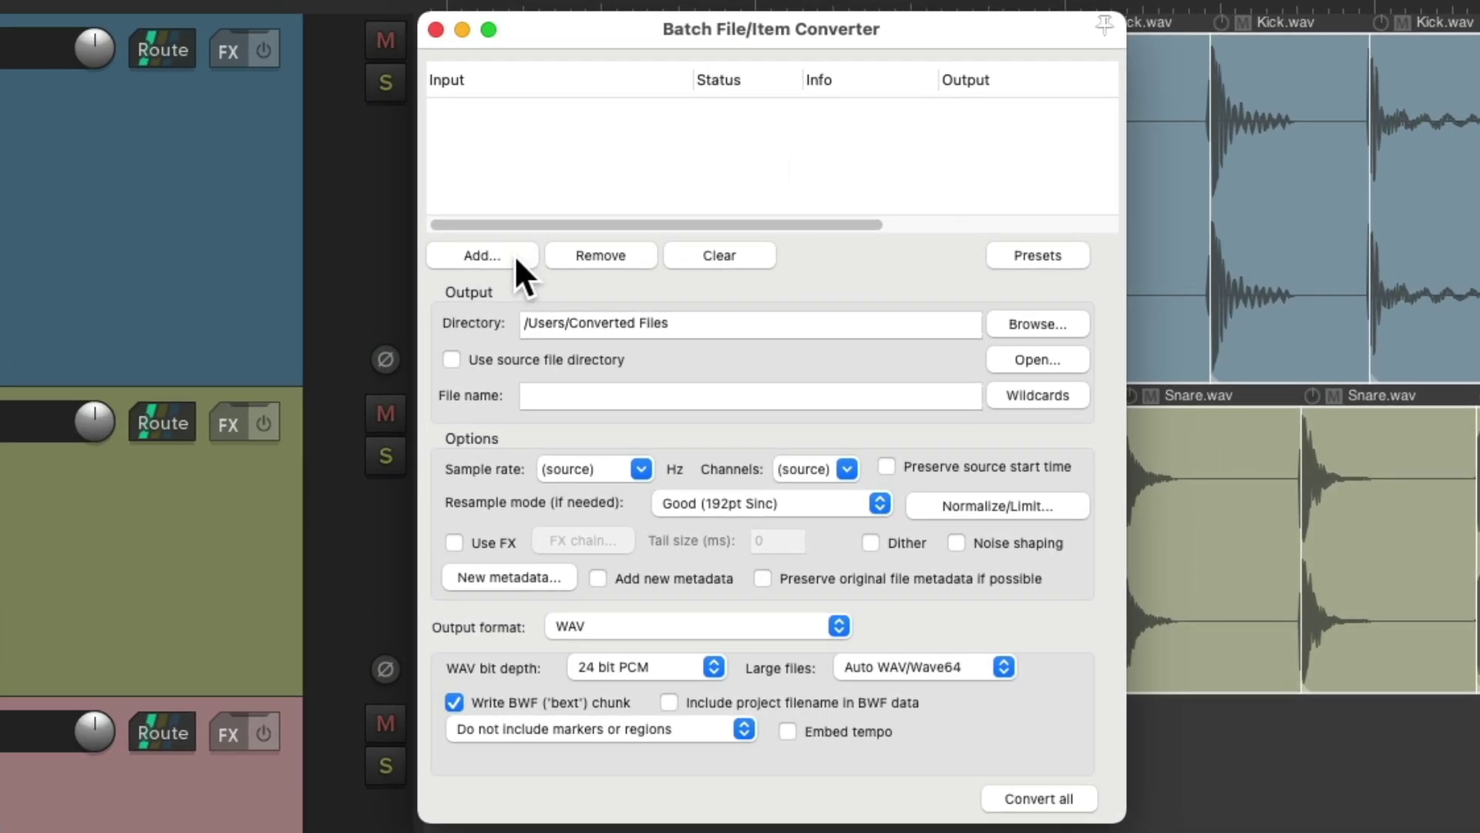
left_click(515, 254)
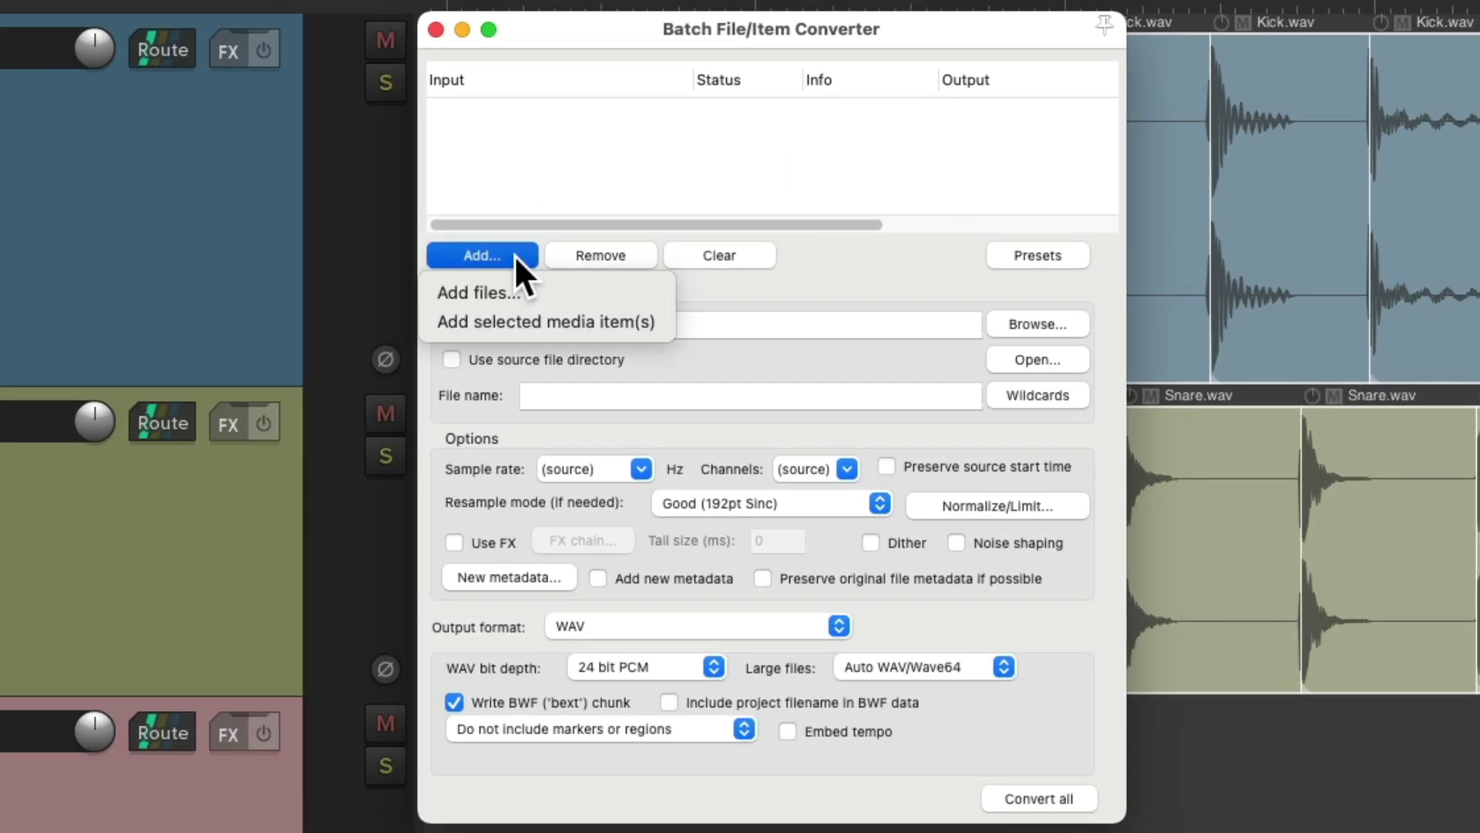
left_click(564, 330)
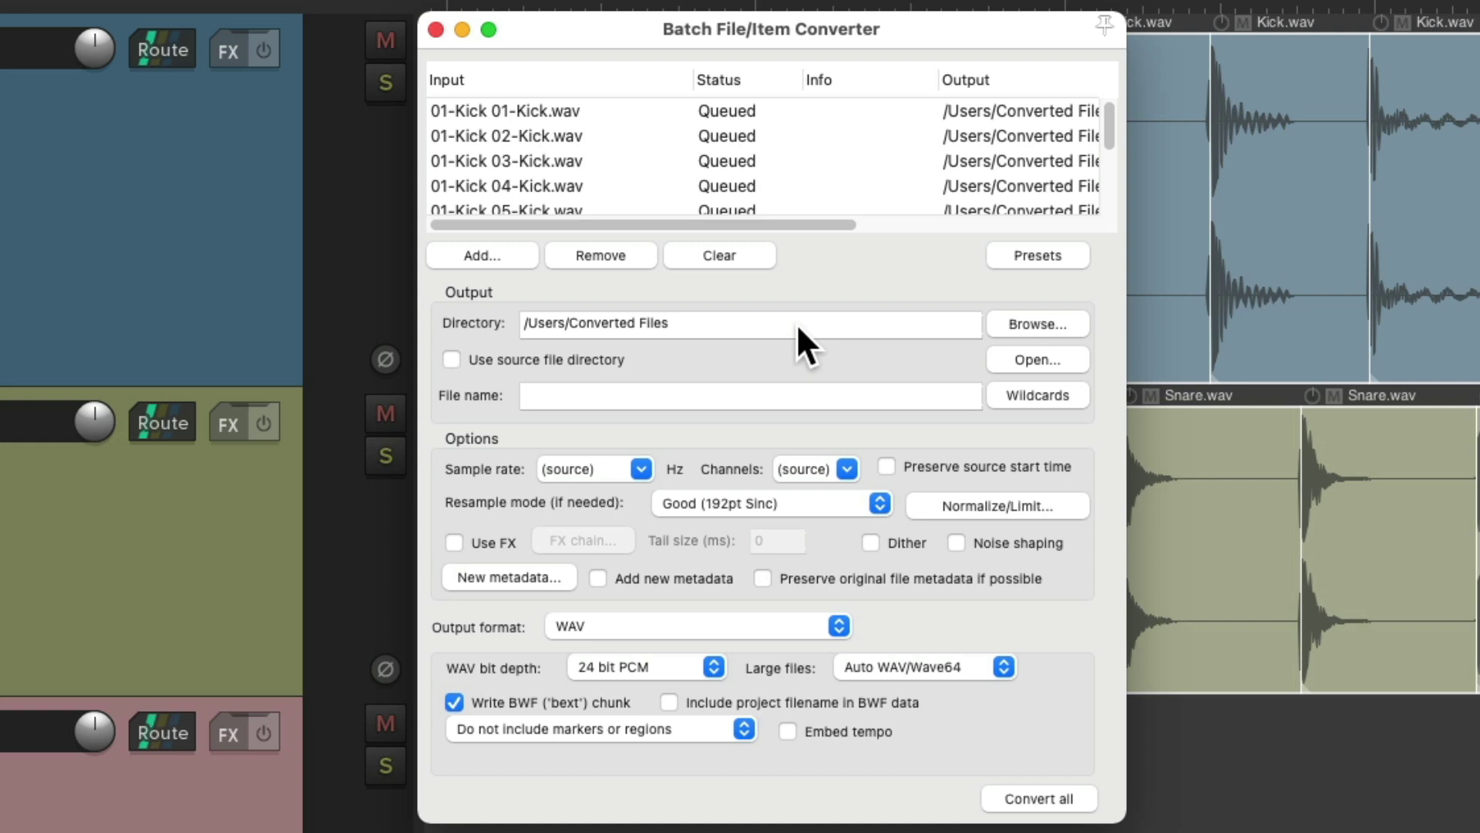
Step: Build the output file name pattern '$item - $itemnumber' from Media Item Information wildcards
left_click(1071, 359)
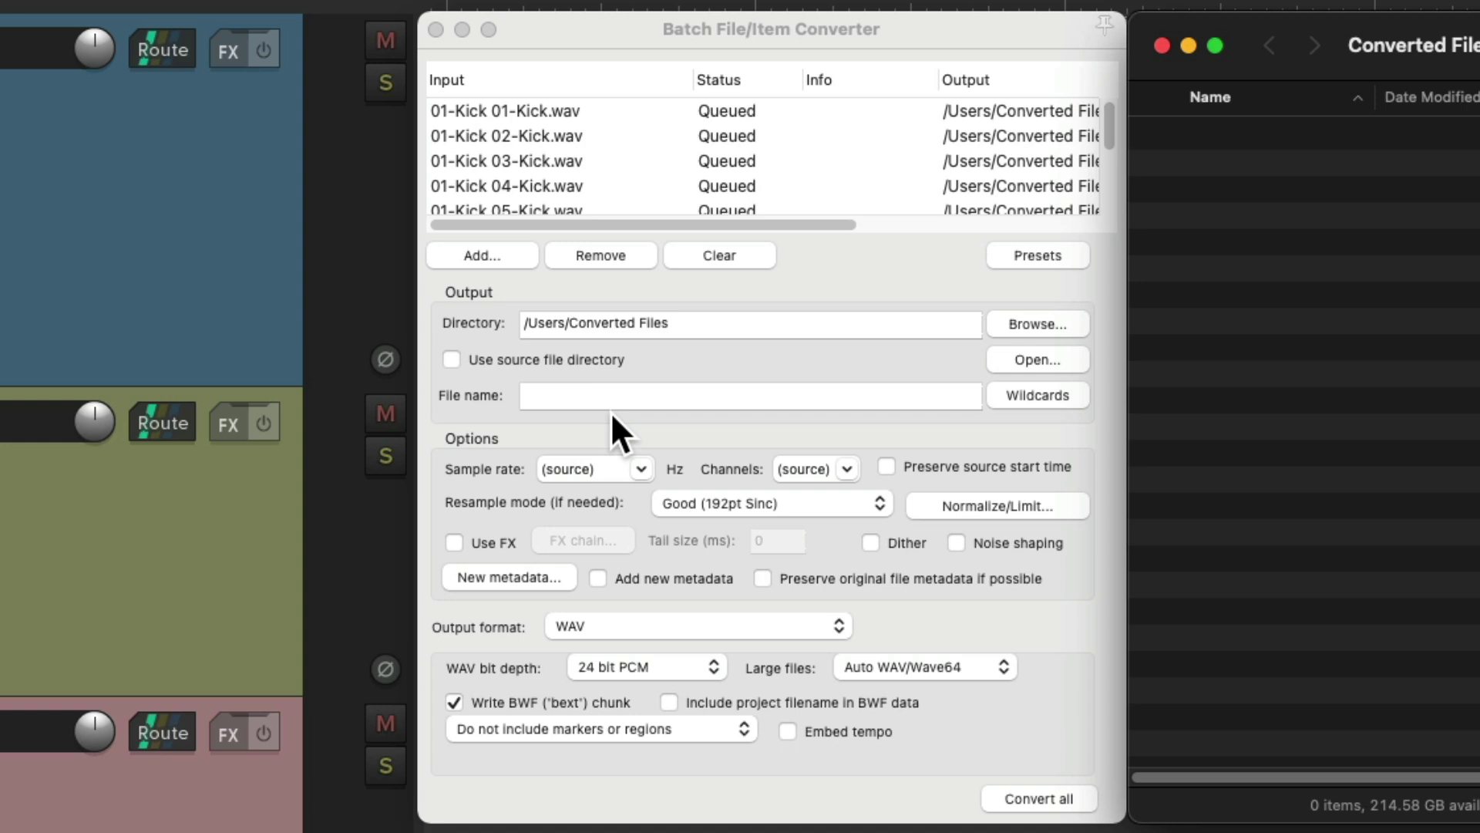
left_click(1025, 389)
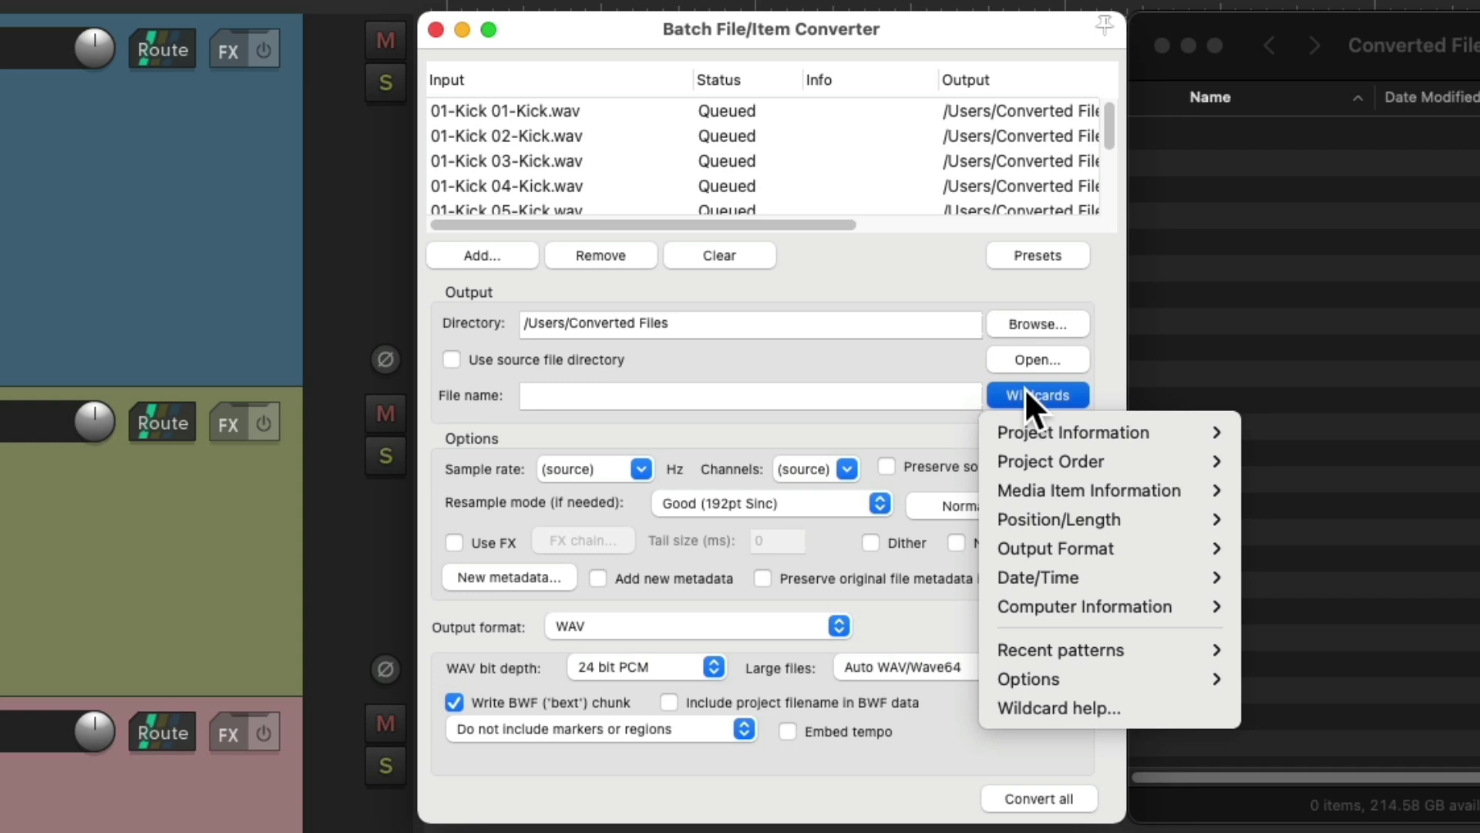
mouse_move(1002, 426)
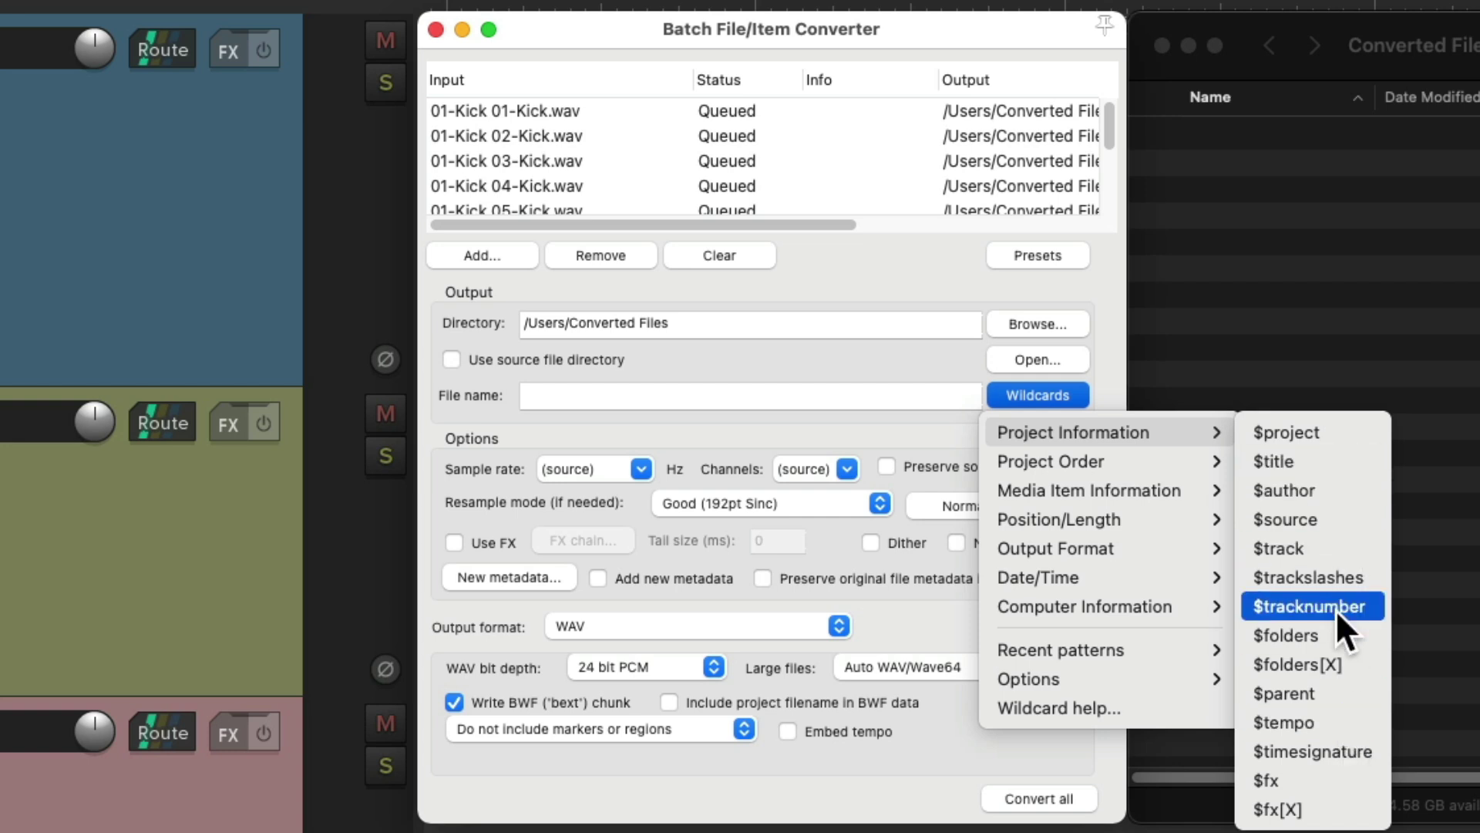
mouse_move(990, 492)
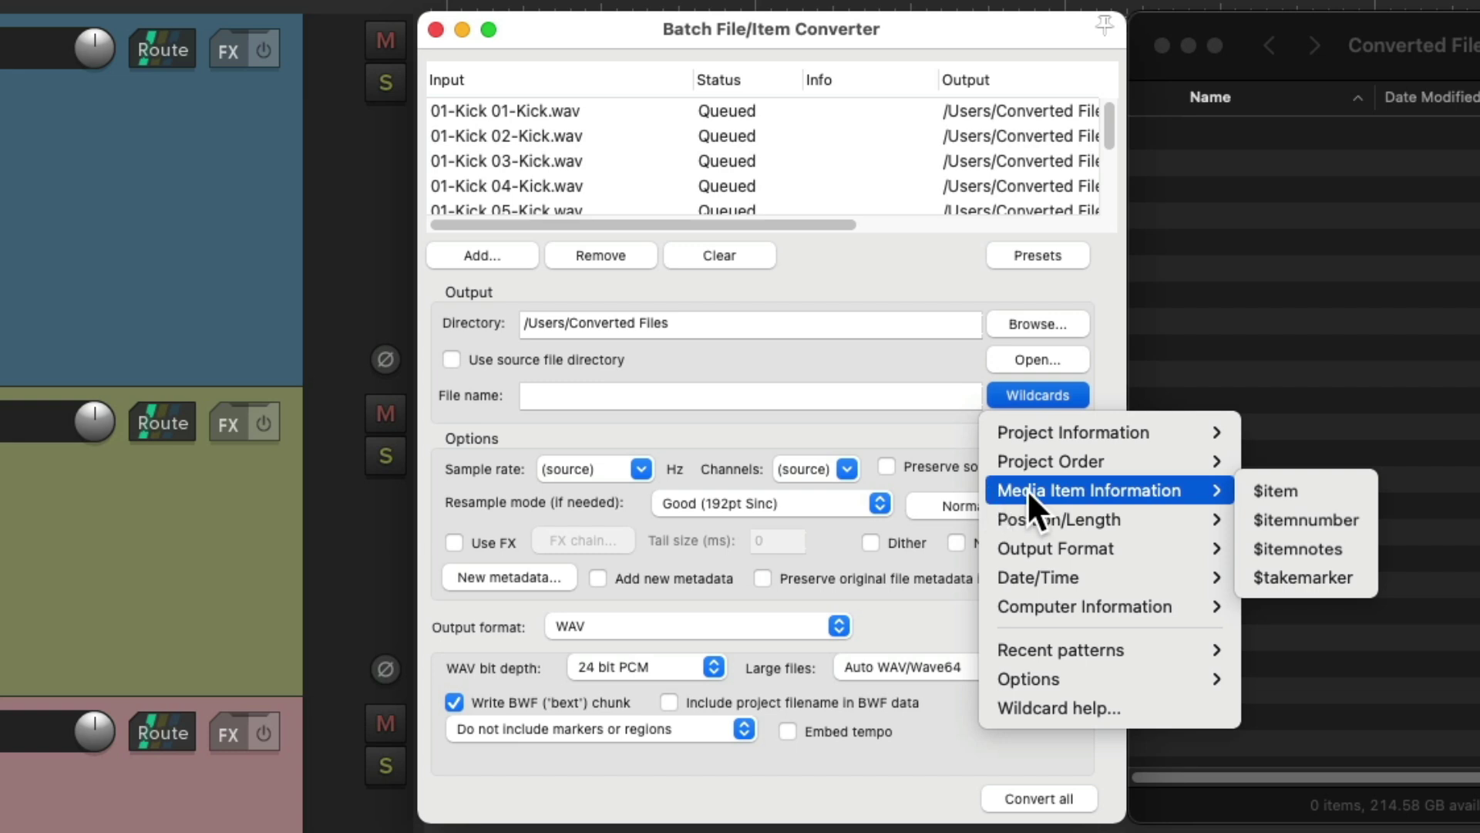
left_click(1357, 487)
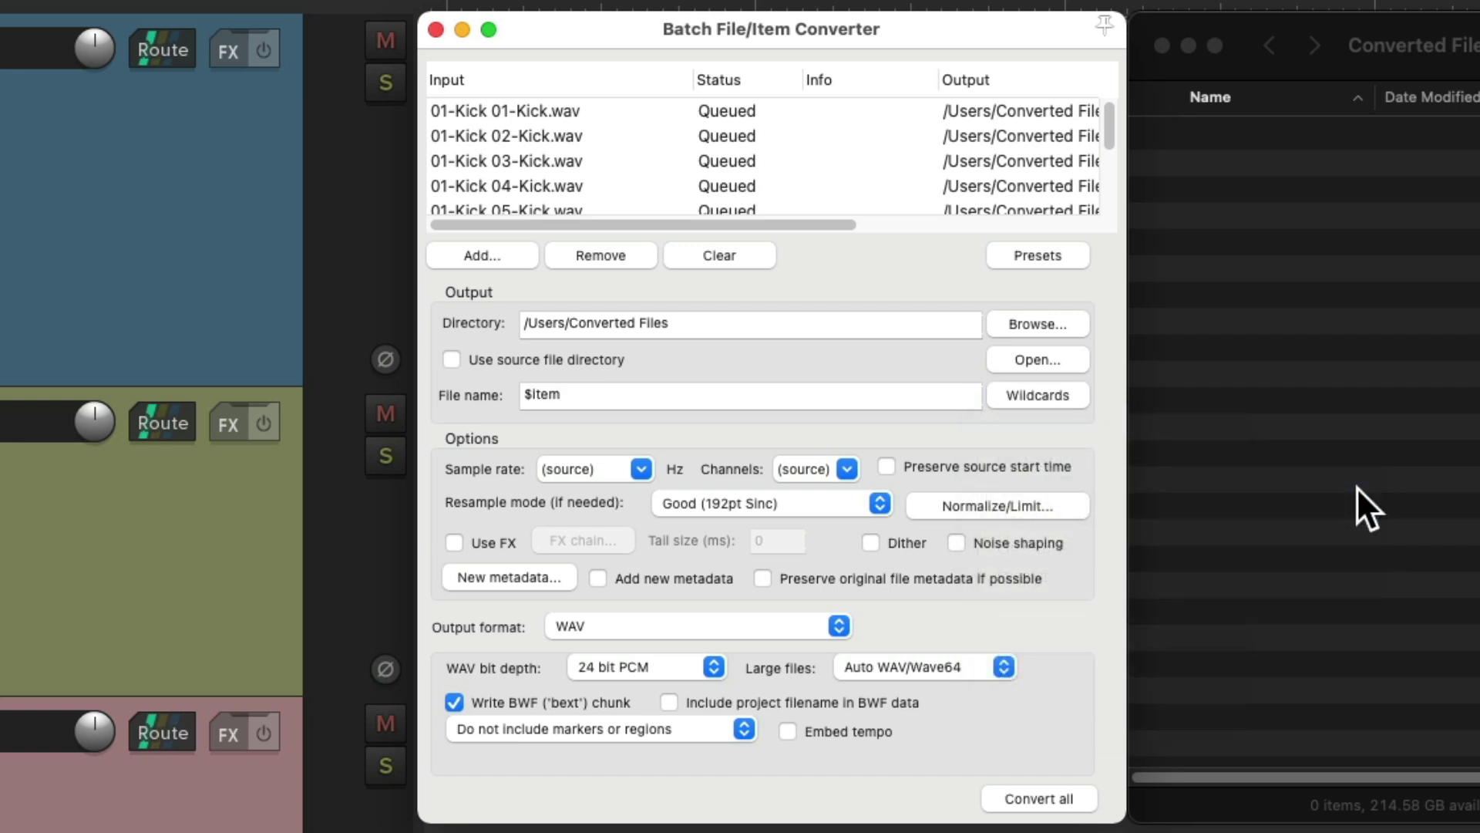
left_click(813, 399)
type("-")
left_click(1034, 391)
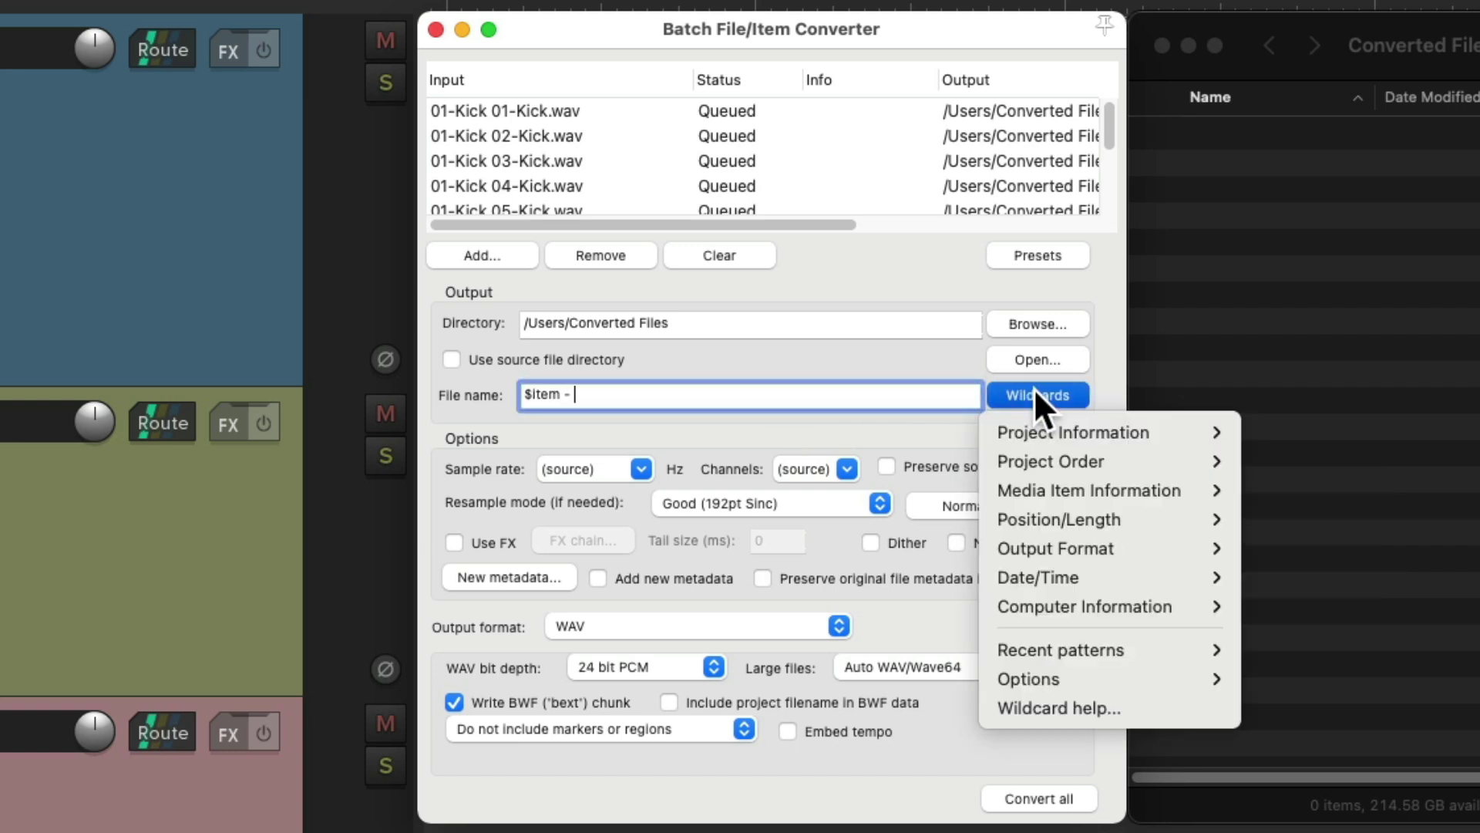
mouse_move(1003, 492)
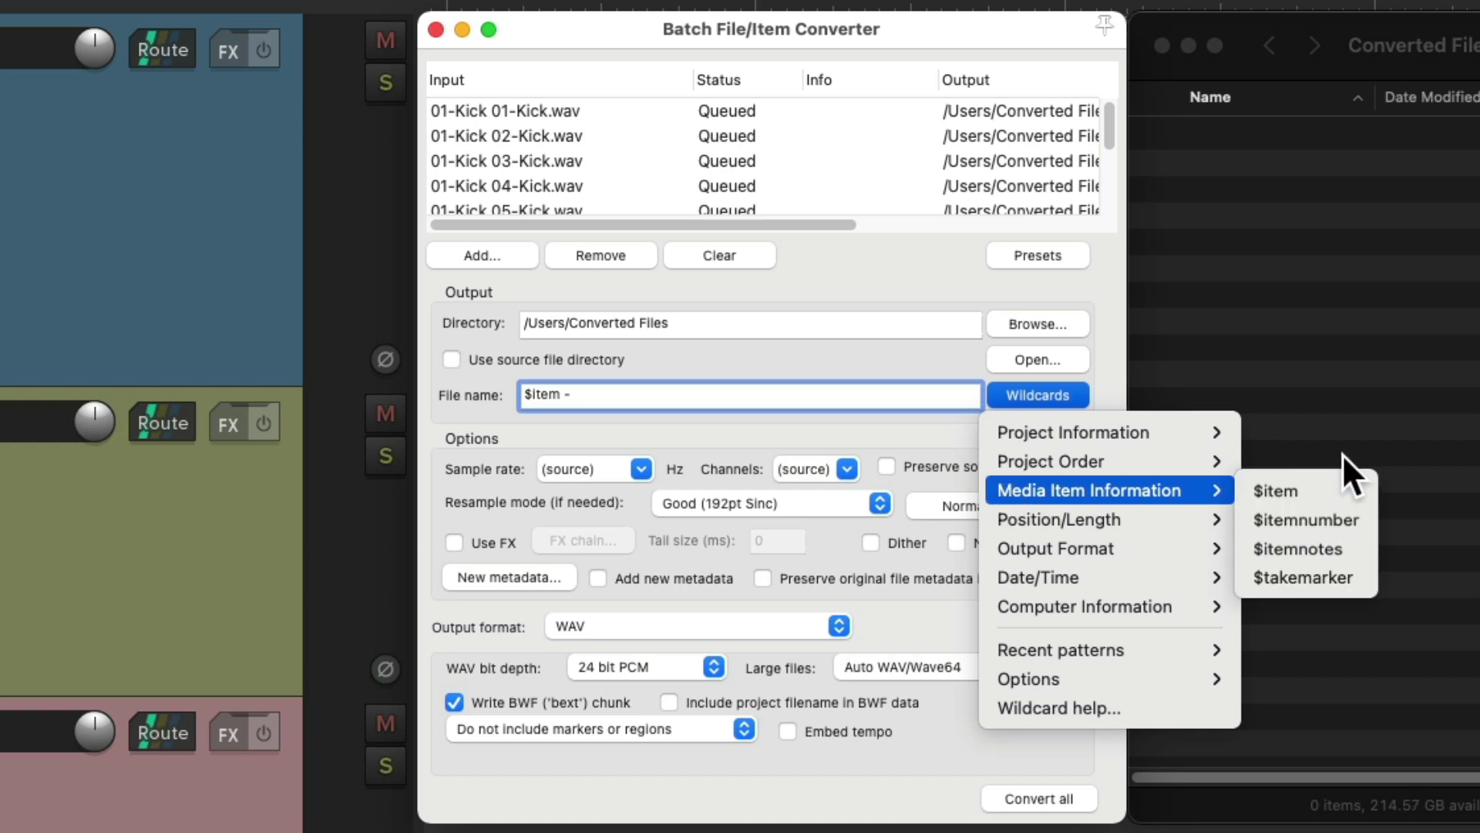
left_click(1352, 524)
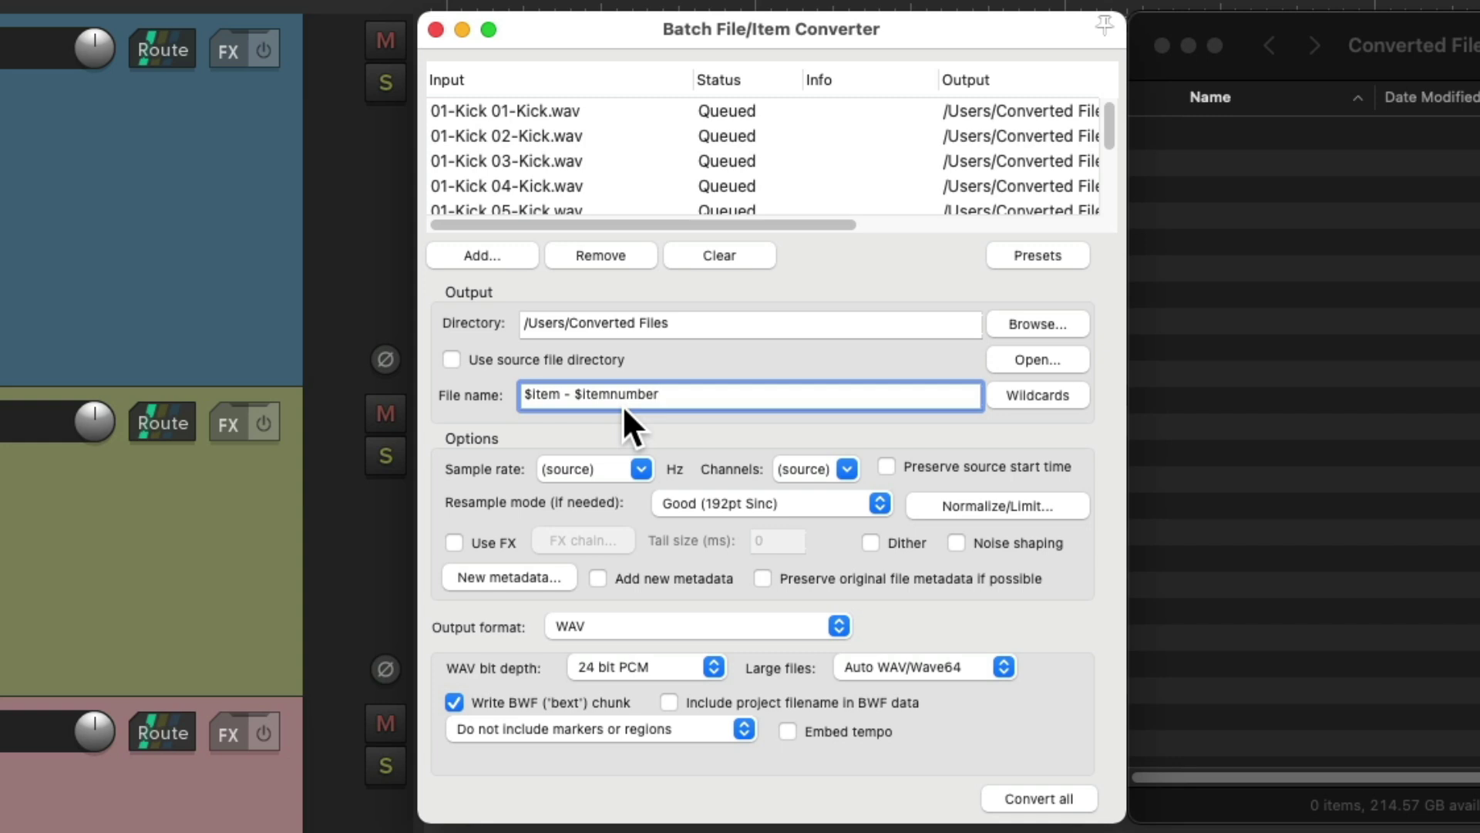
Step: Set sample rate to 44100 Hz, channels to Stereo, and output format to CAF
left_click(640, 467)
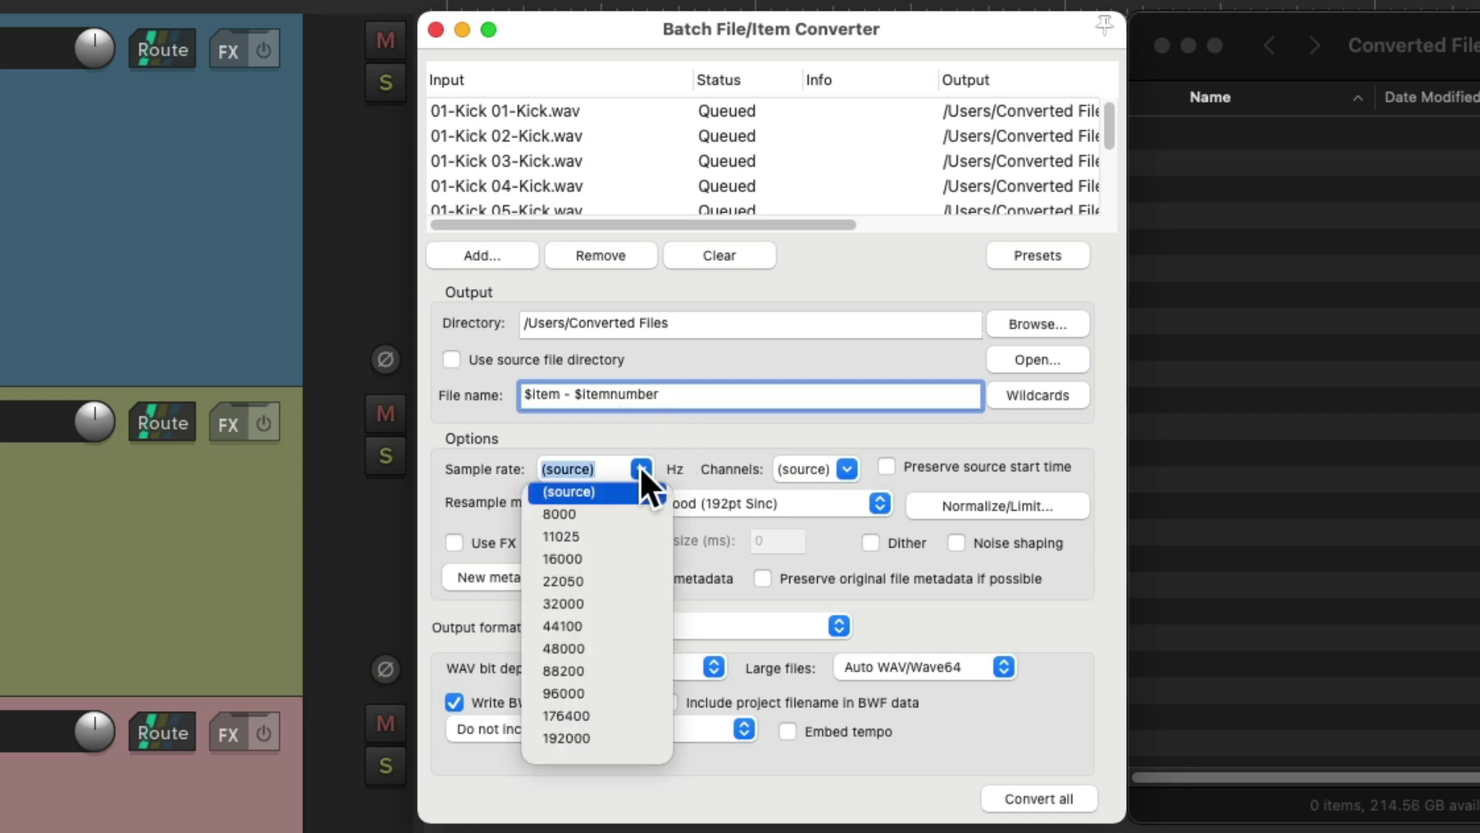
left_click(619, 625)
left_click(847, 468)
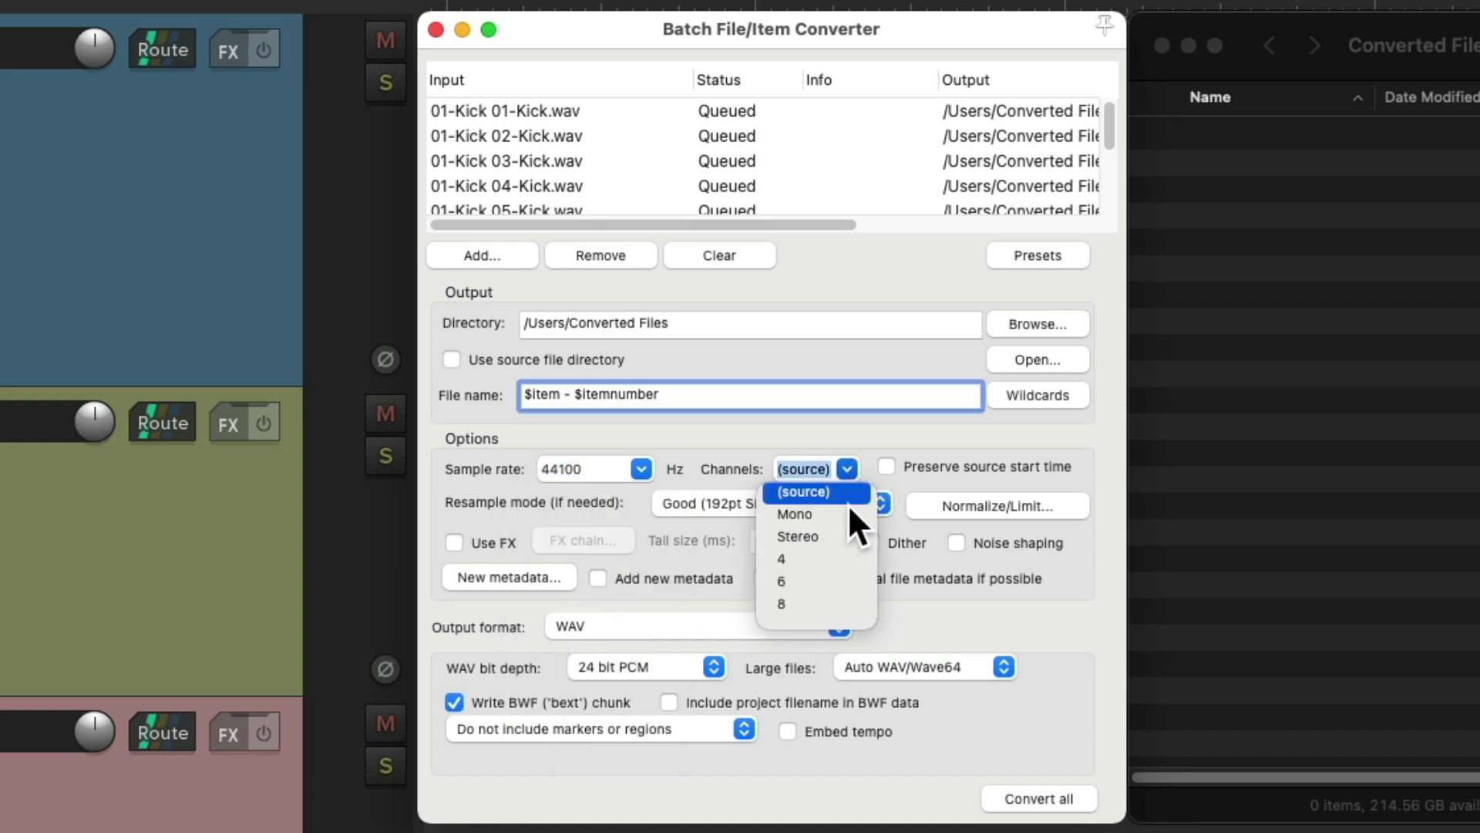
left_click(837, 529)
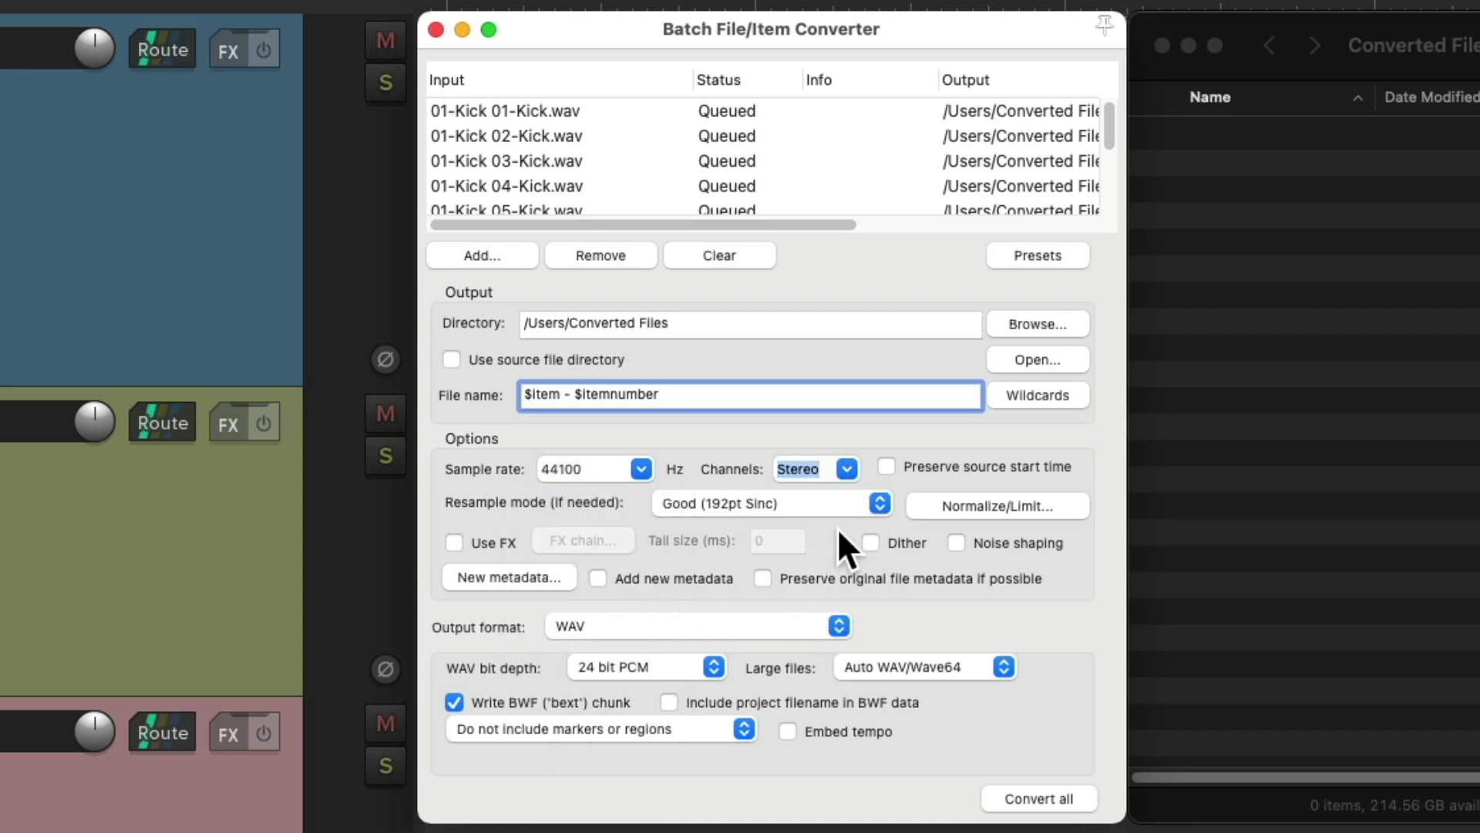
left_click(759, 623)
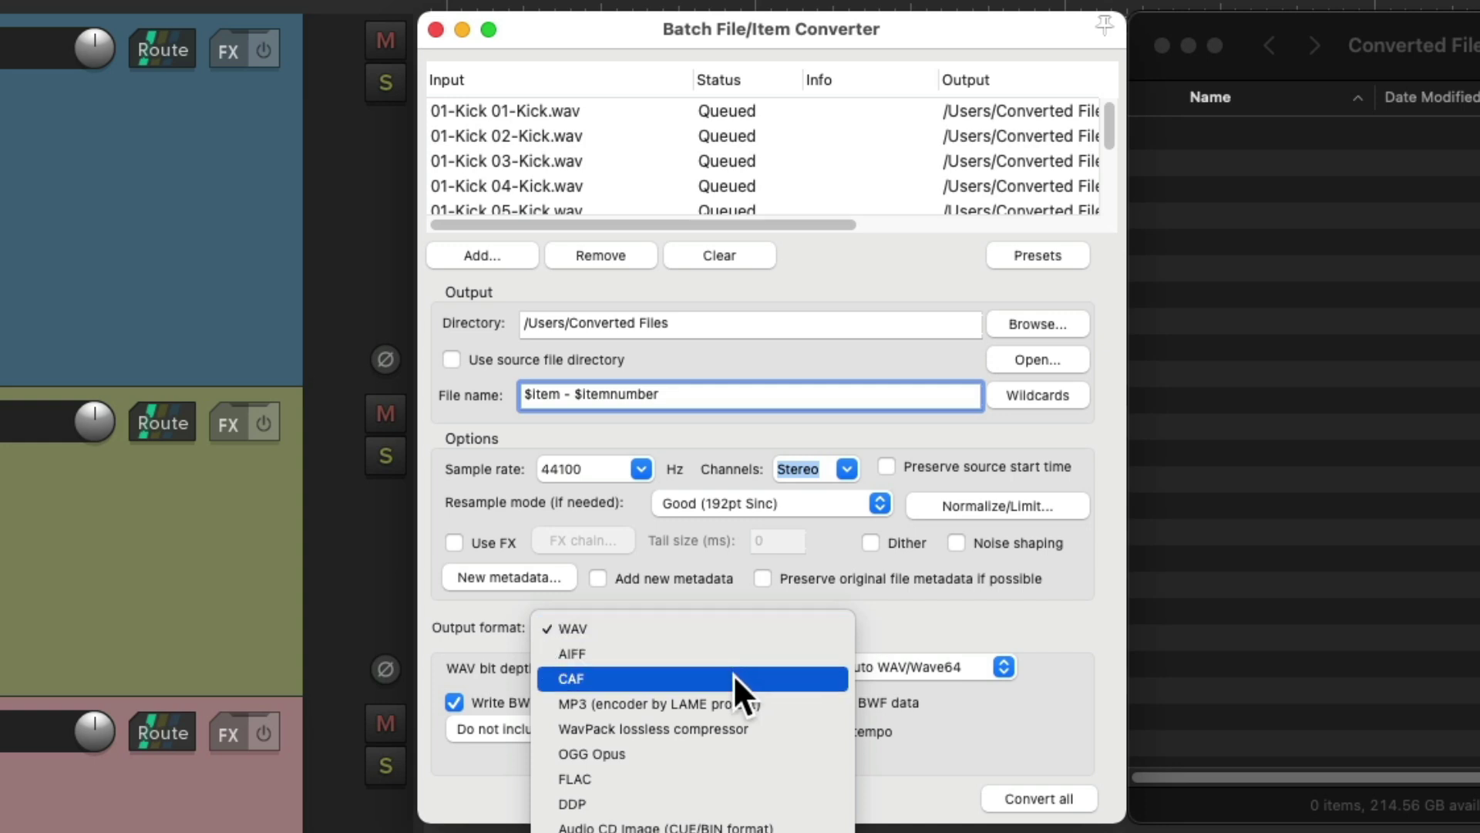
left_click(681, 683)
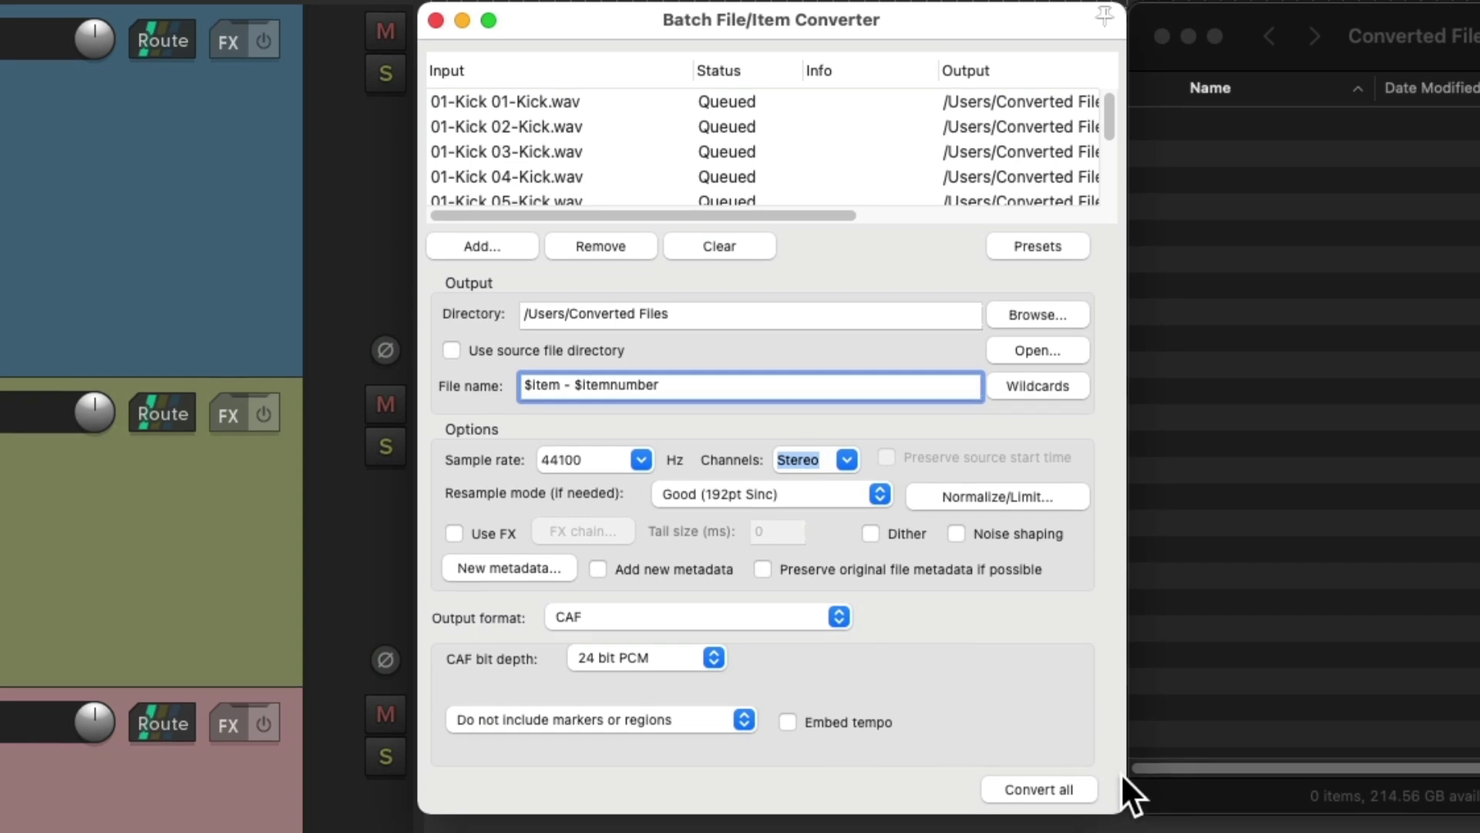
Step: Convert all twelve queued slices to CAF and dismiss the finished notice
left_click(1057, 785)
key("Return")
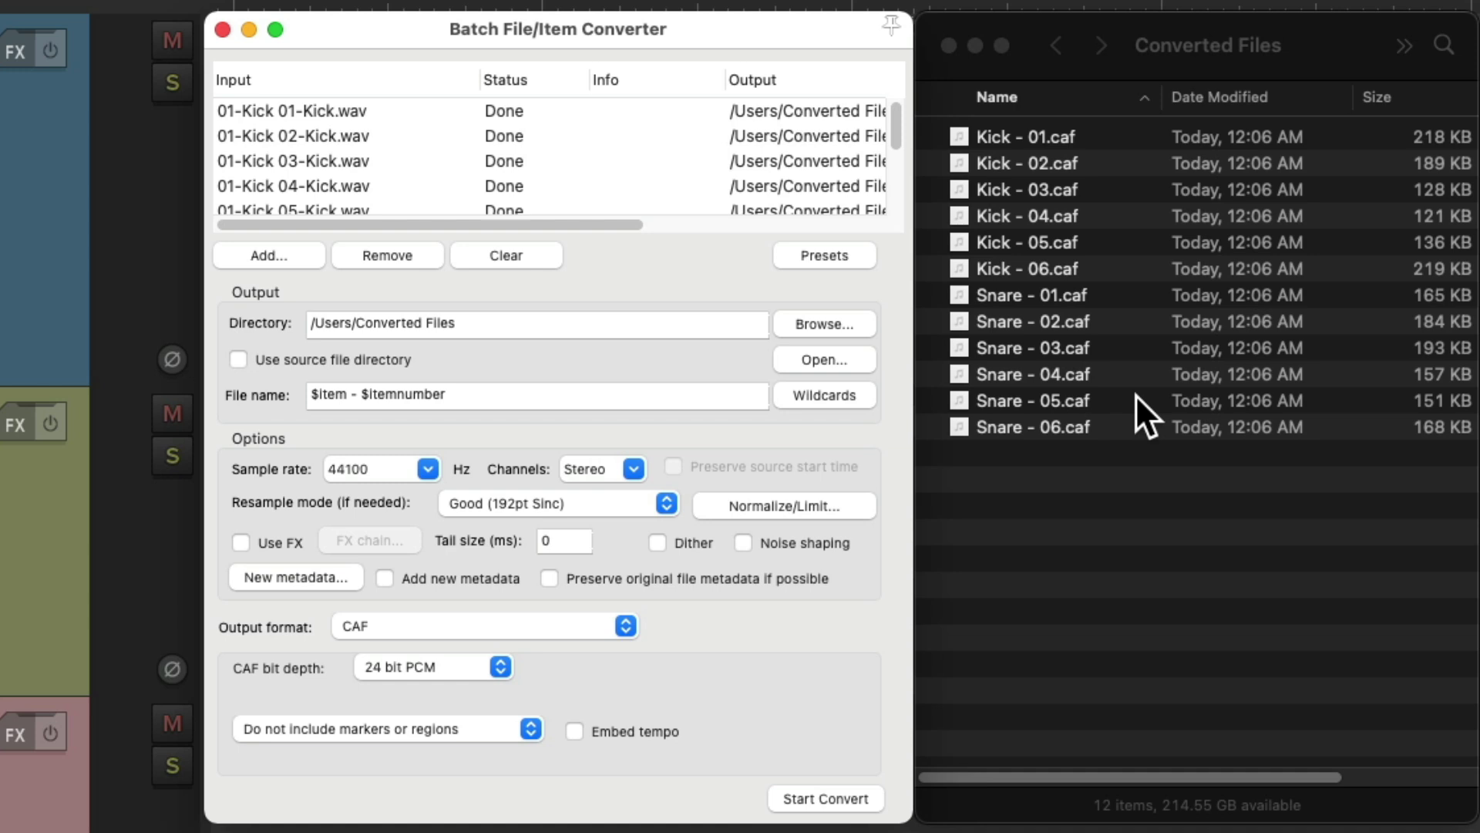
Step: Delete all the CAF files from the Converted Files folder
left_click(1138, 524)
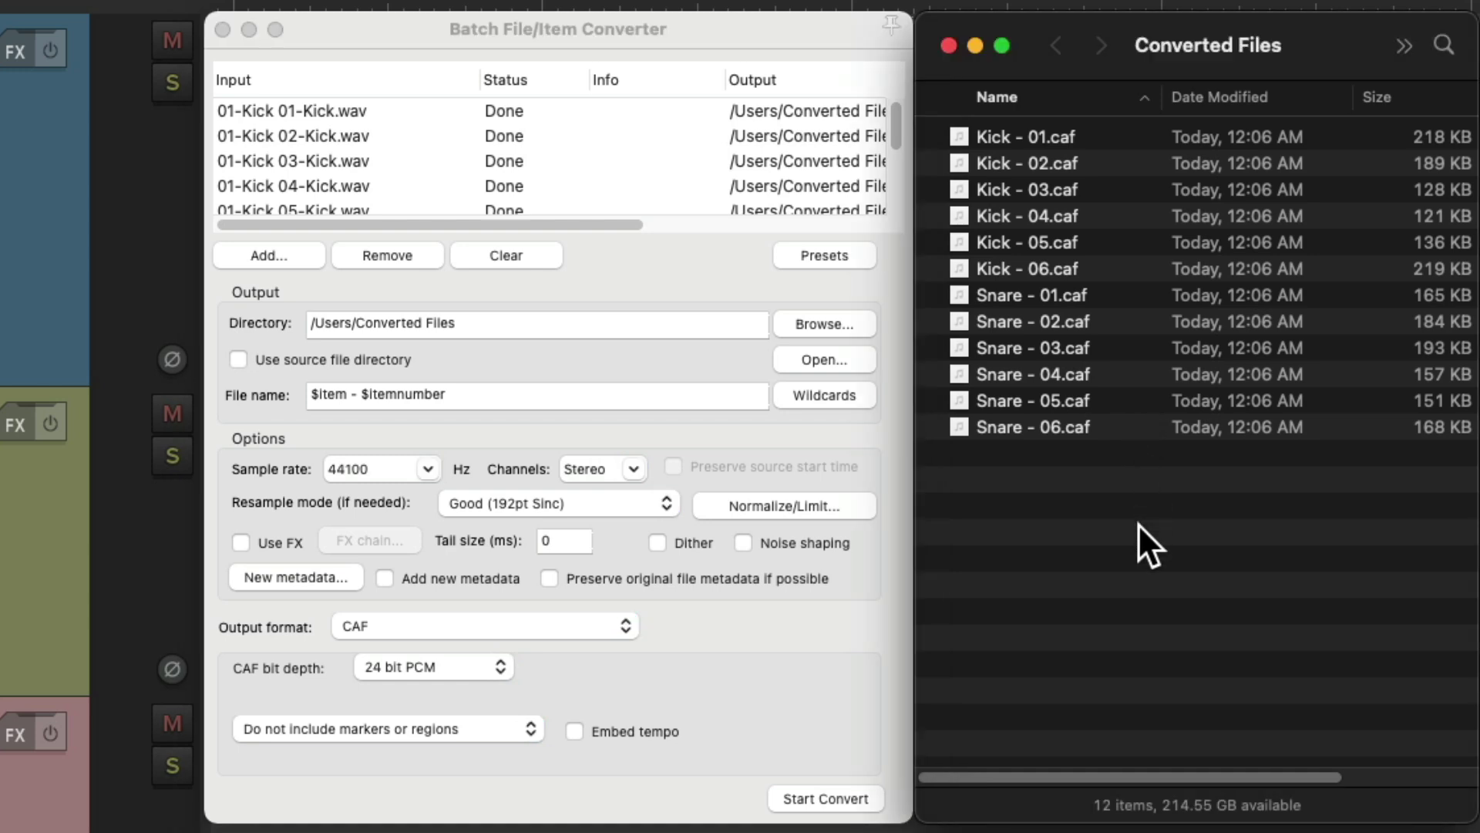
key("super+a")
key("super+BackSpace")
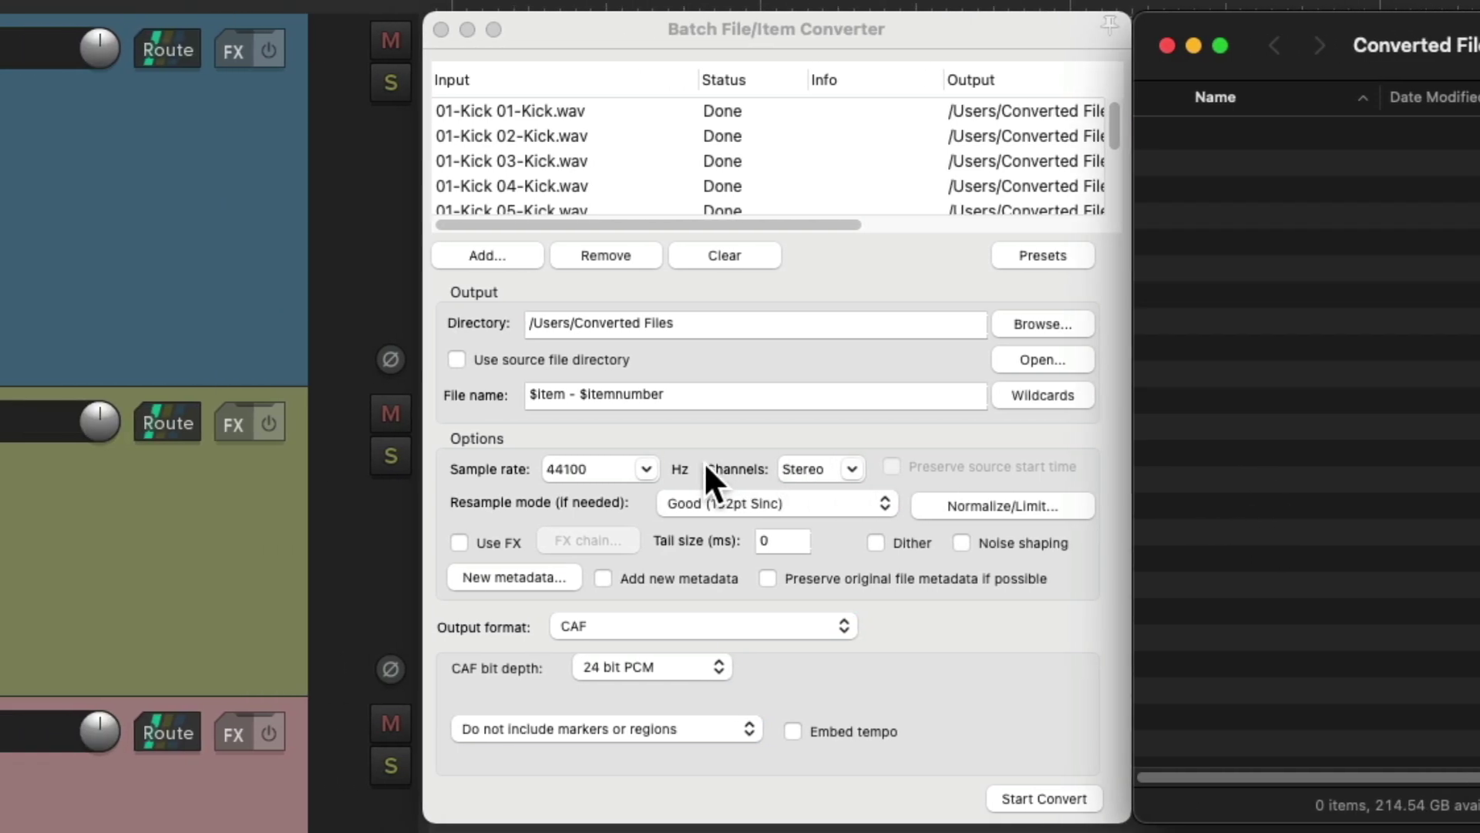
Step: Reconvert the slices as 48000 Hz, mono, 16 bit PCM WAV files
left_click(426, 469)
left_click(644, 647)
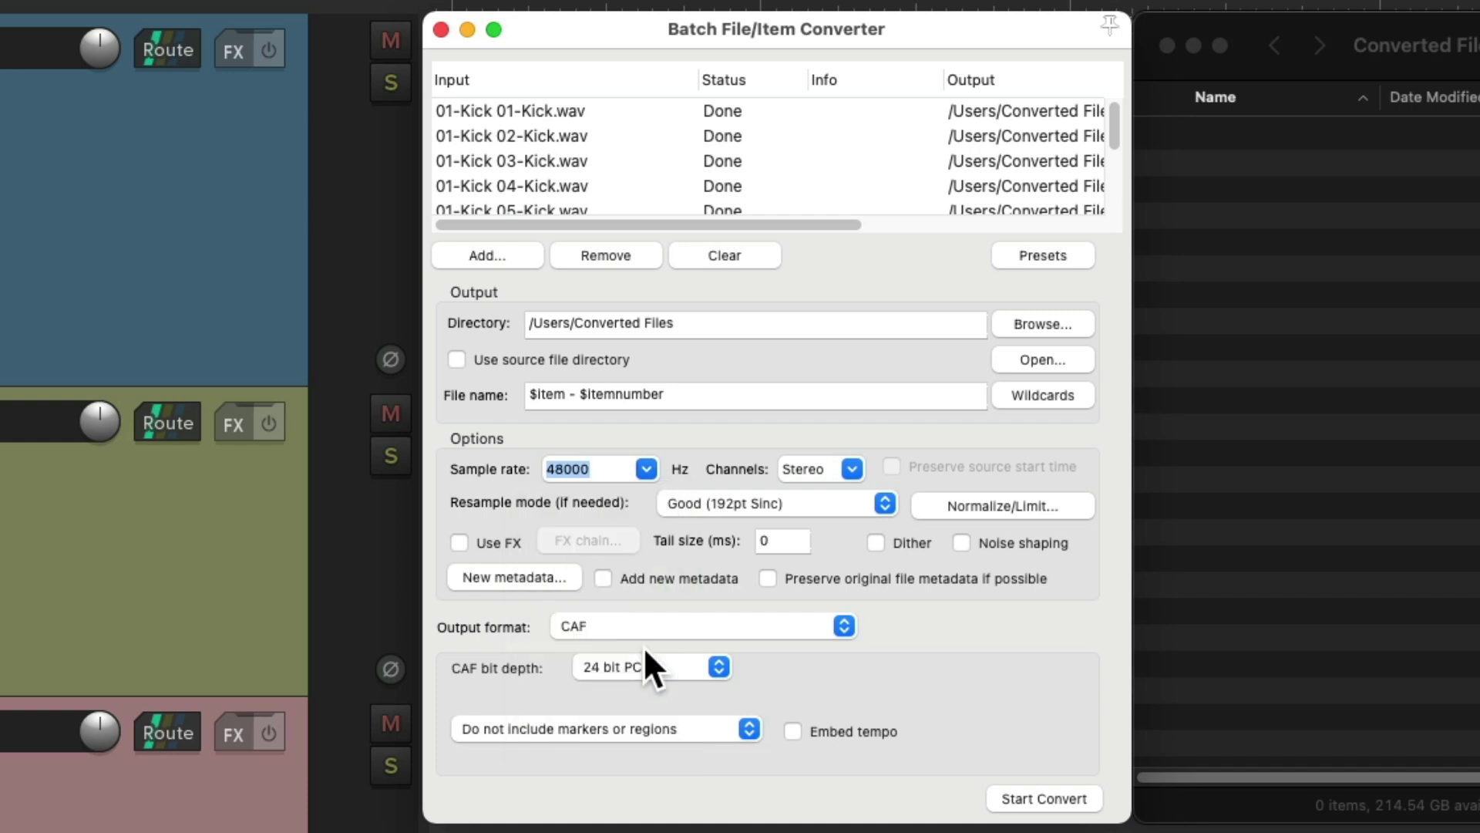
left_click(852, 469)
left_click(853, 502)
left_click(805, 625)
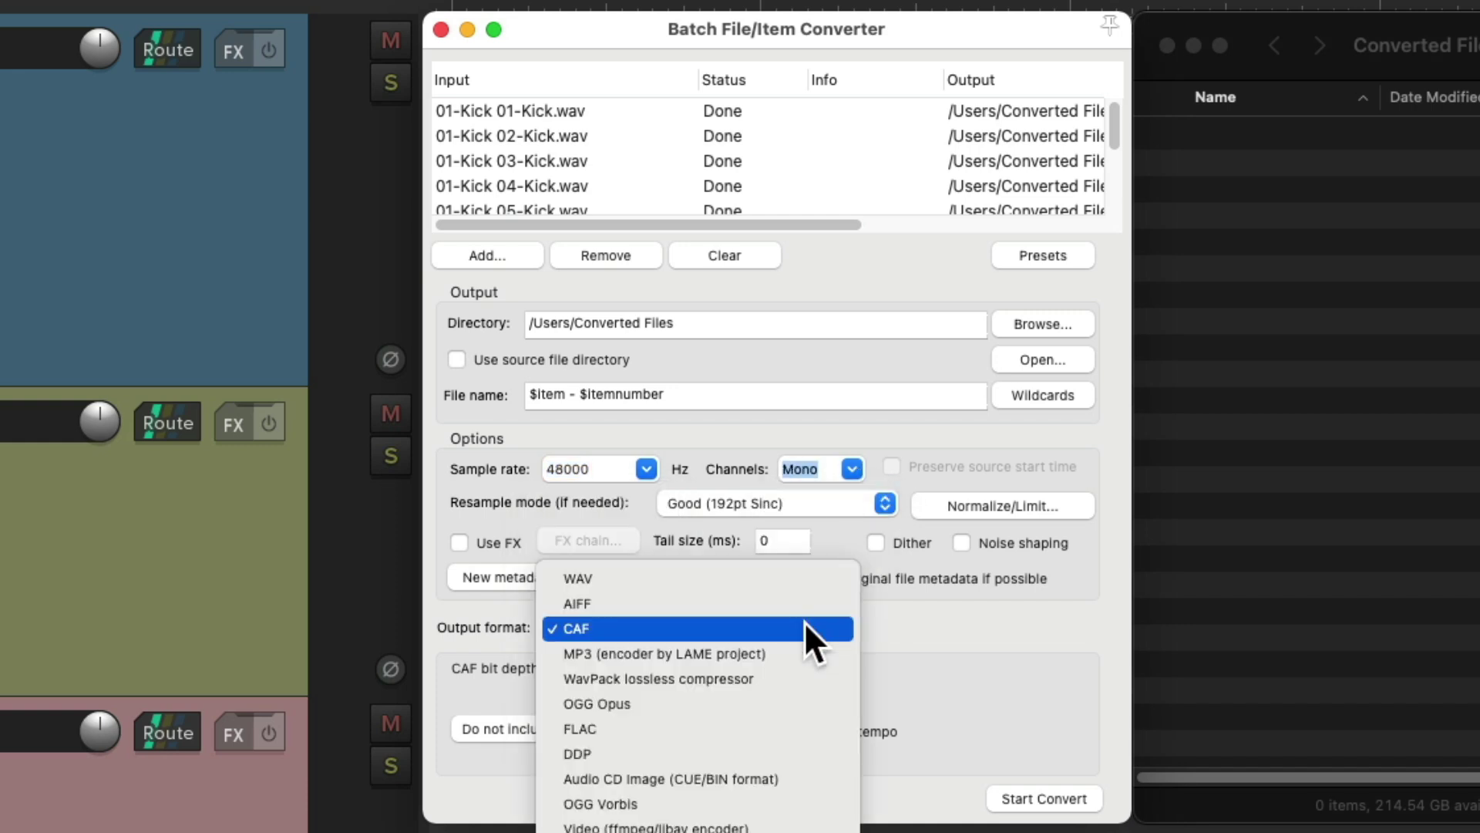
left_click(802, 585)
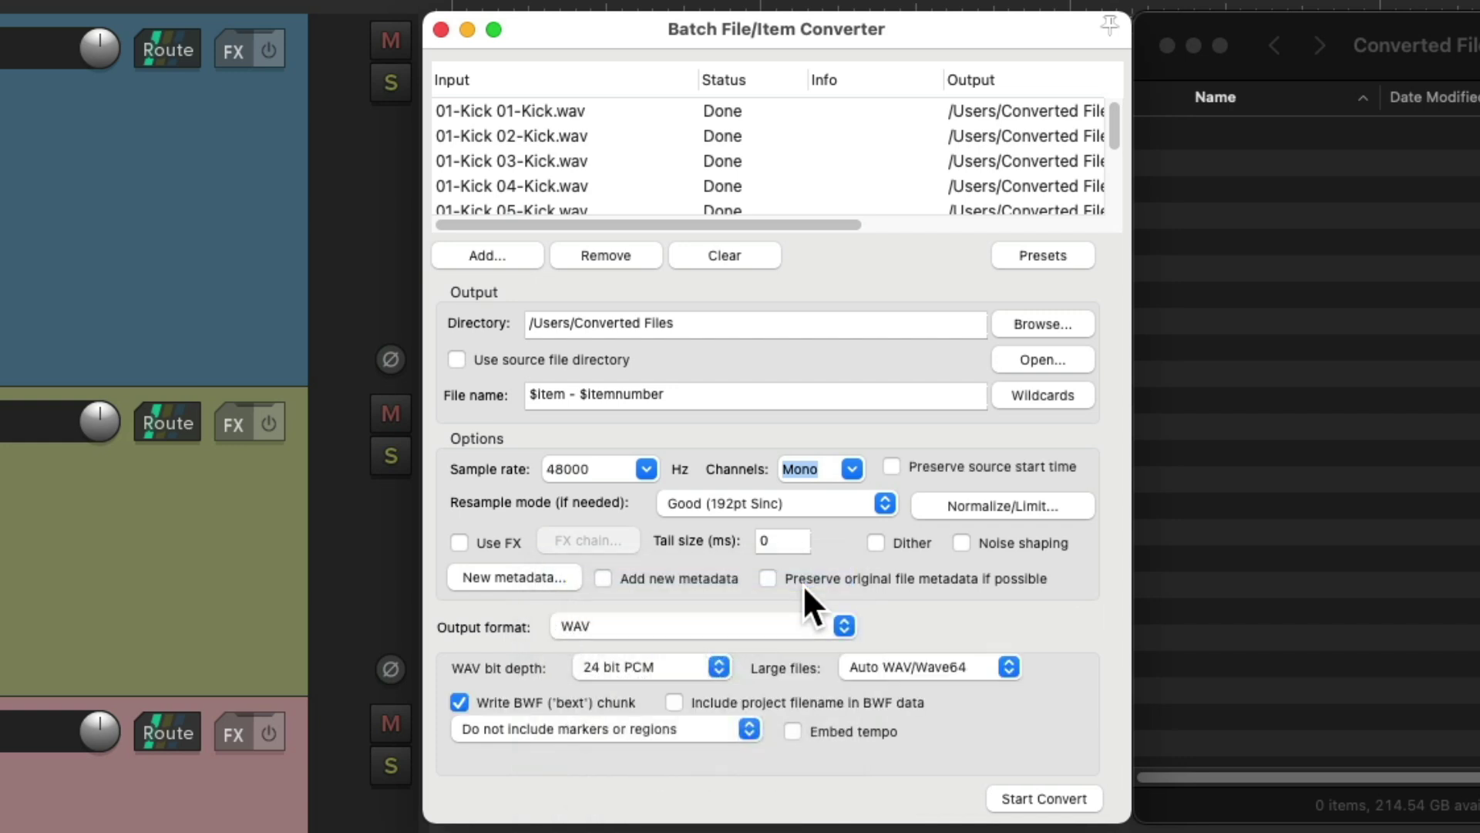
left_click(714, 662)
left_click(717, 641)
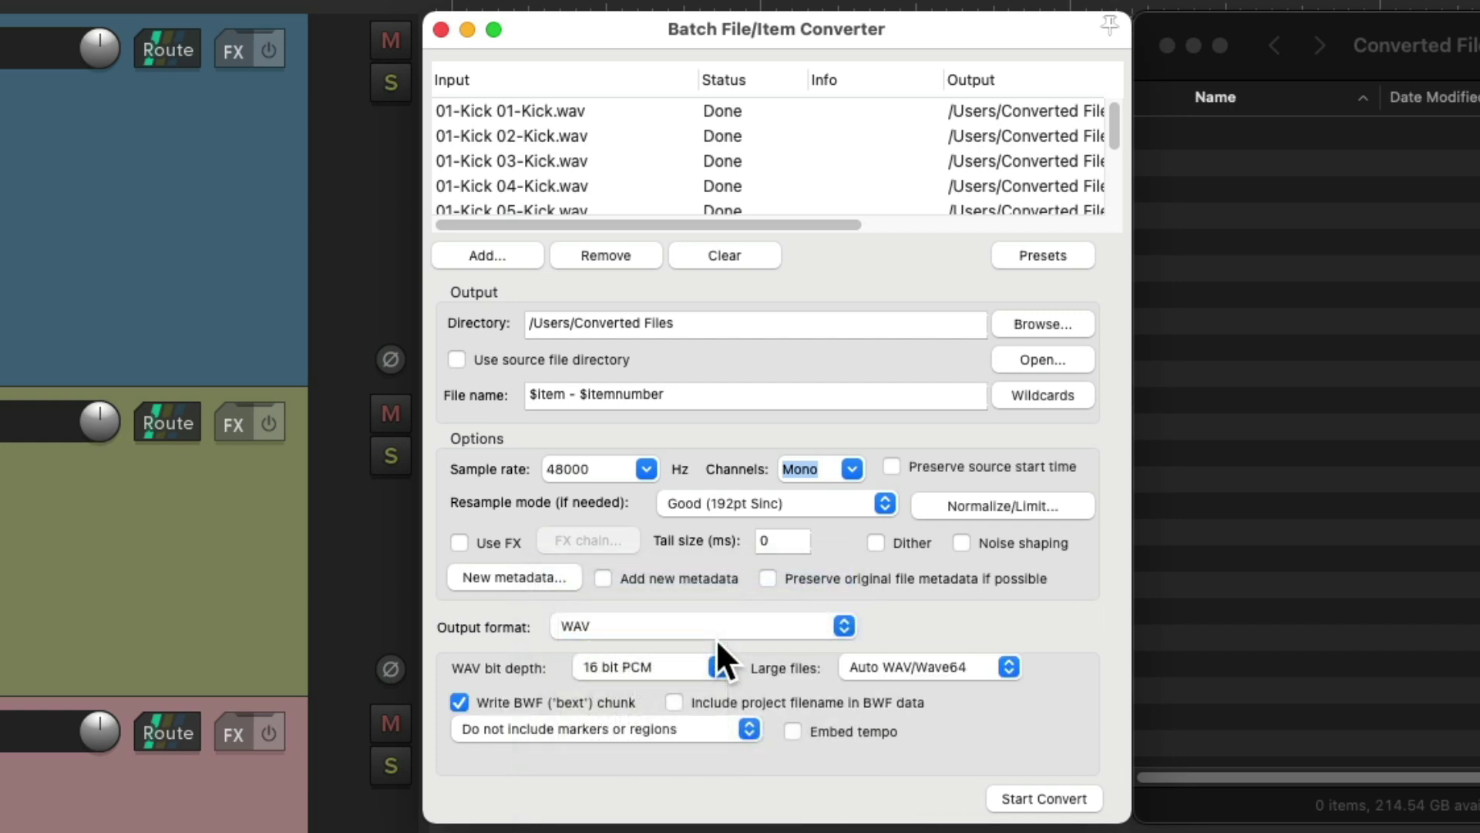
left_click(1040, 794)
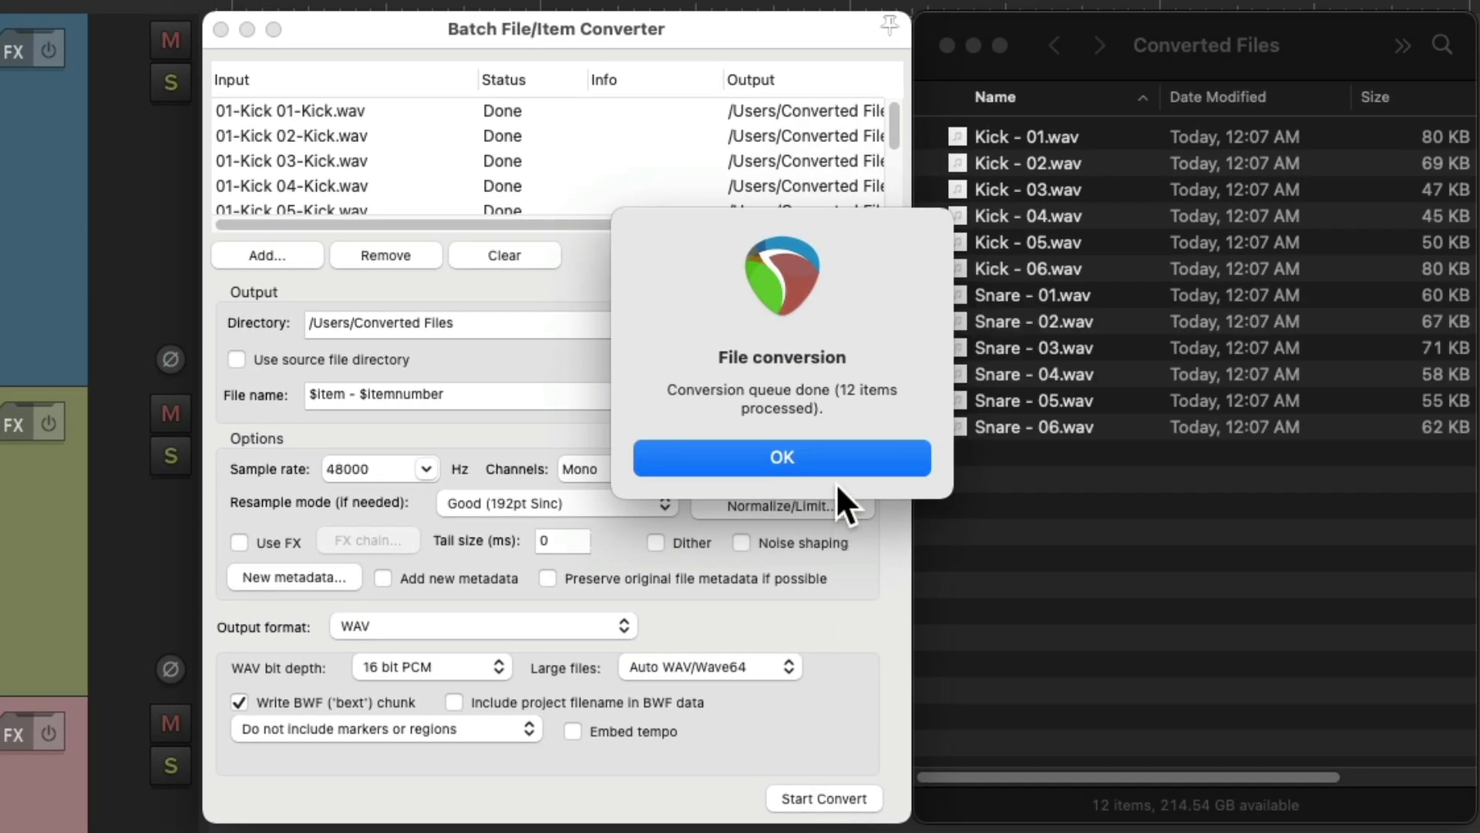
left_click(1061, 463)
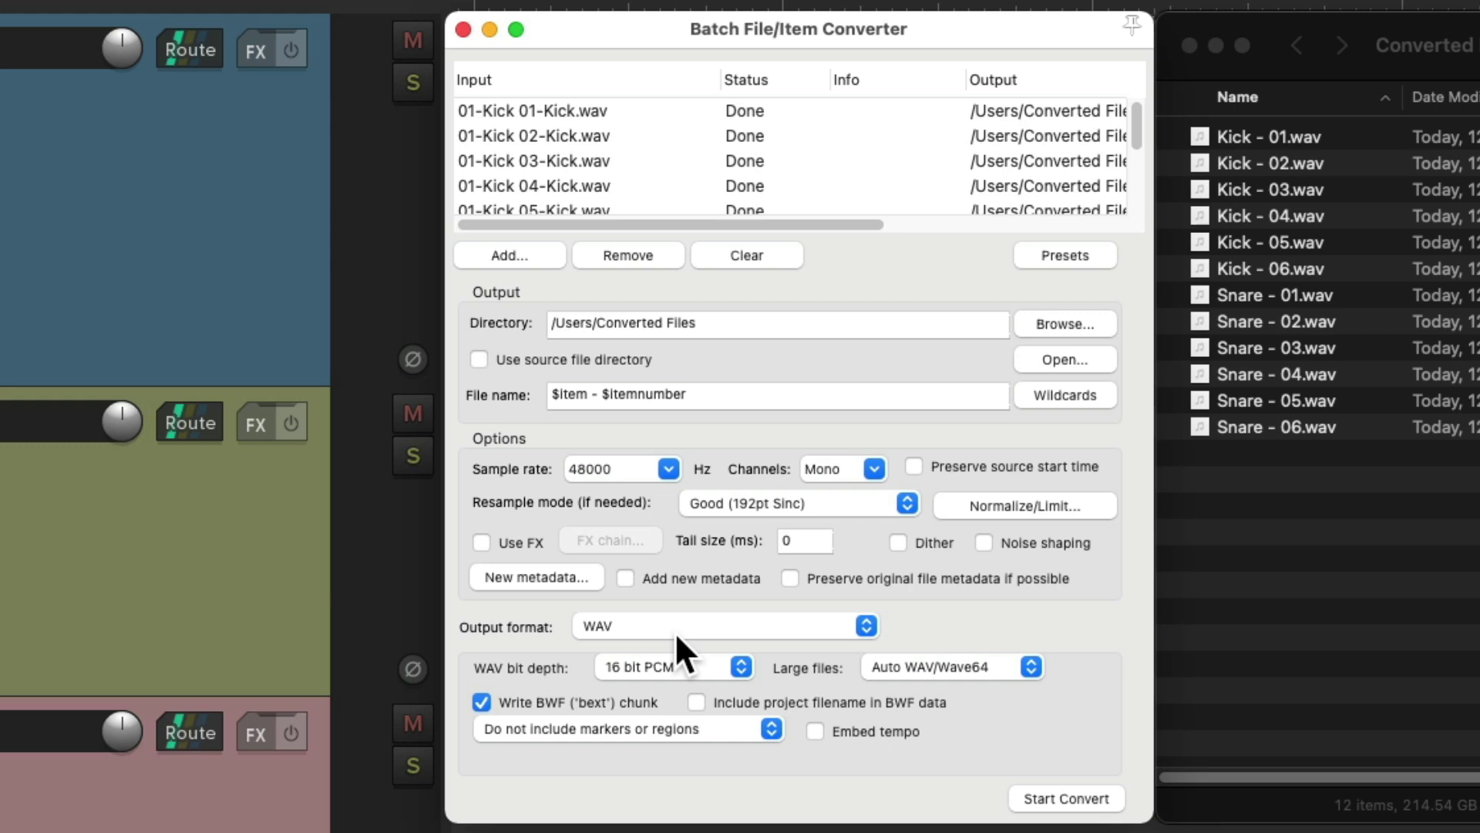
Step: Keep WAV output, delete all converted WAVs from Converted Files, and return to the converter
left_click(718, 626)
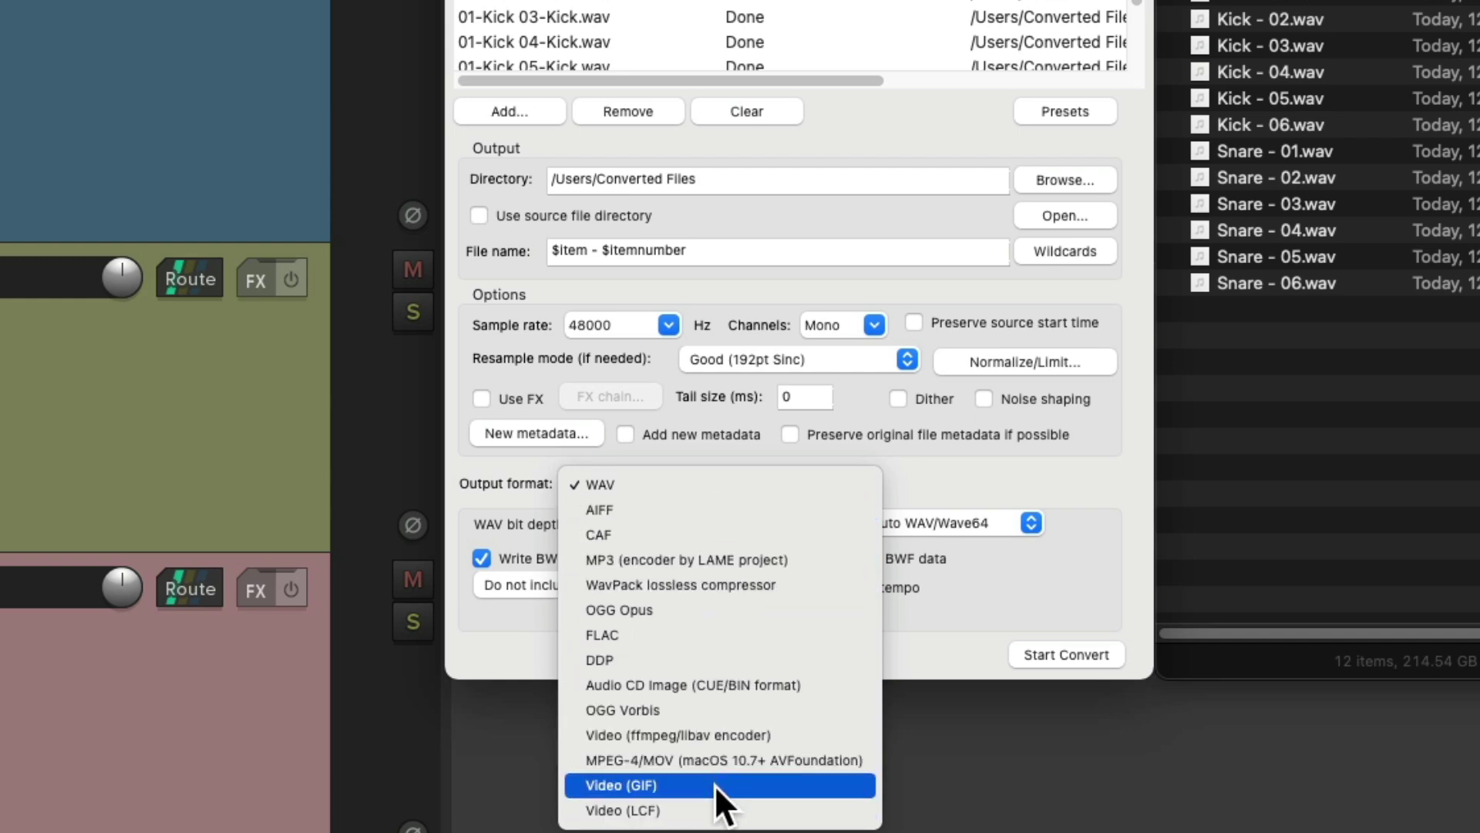
left_click(1027, 577)
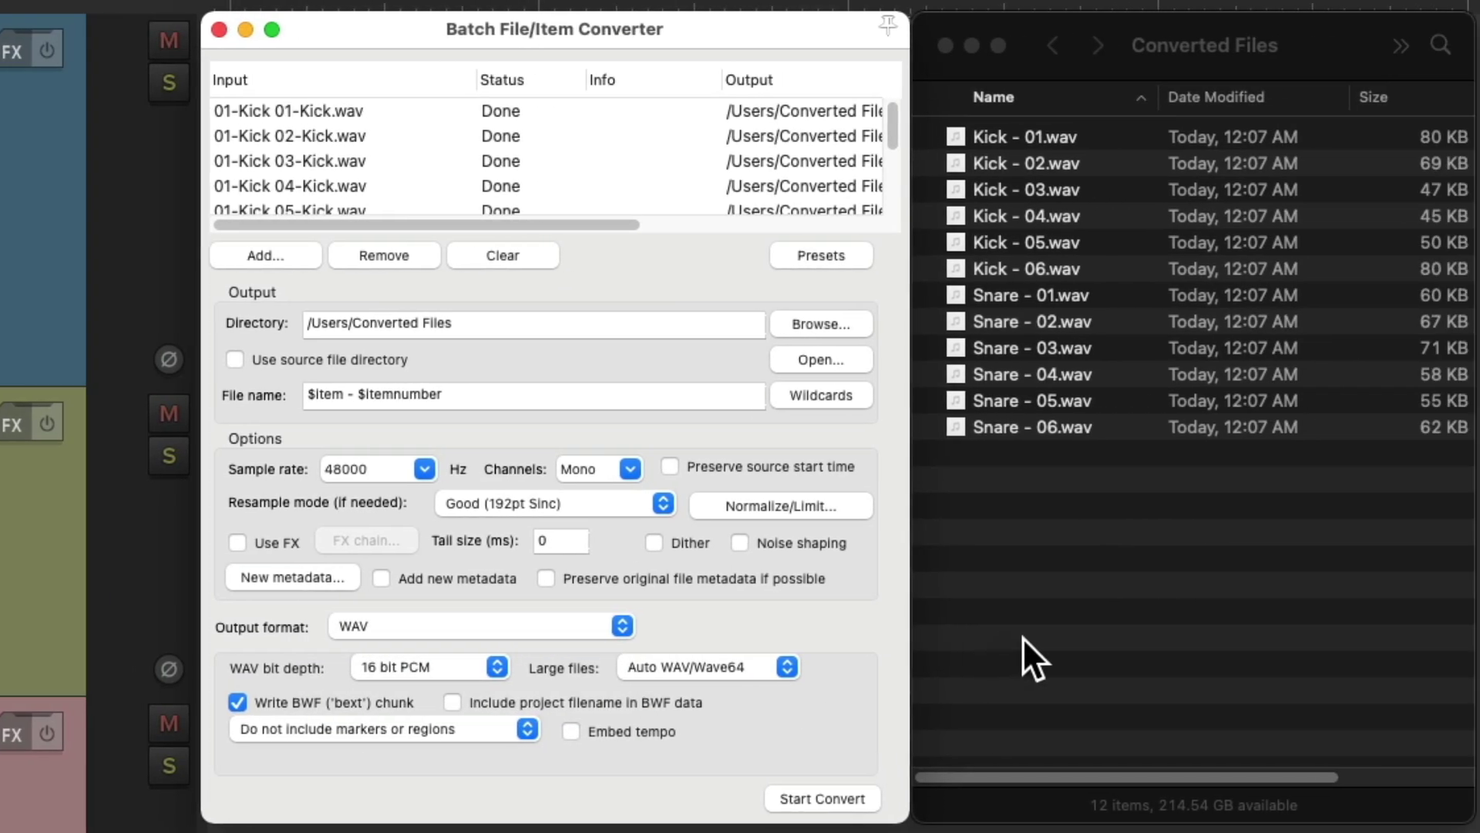
left_click(1023, 637)
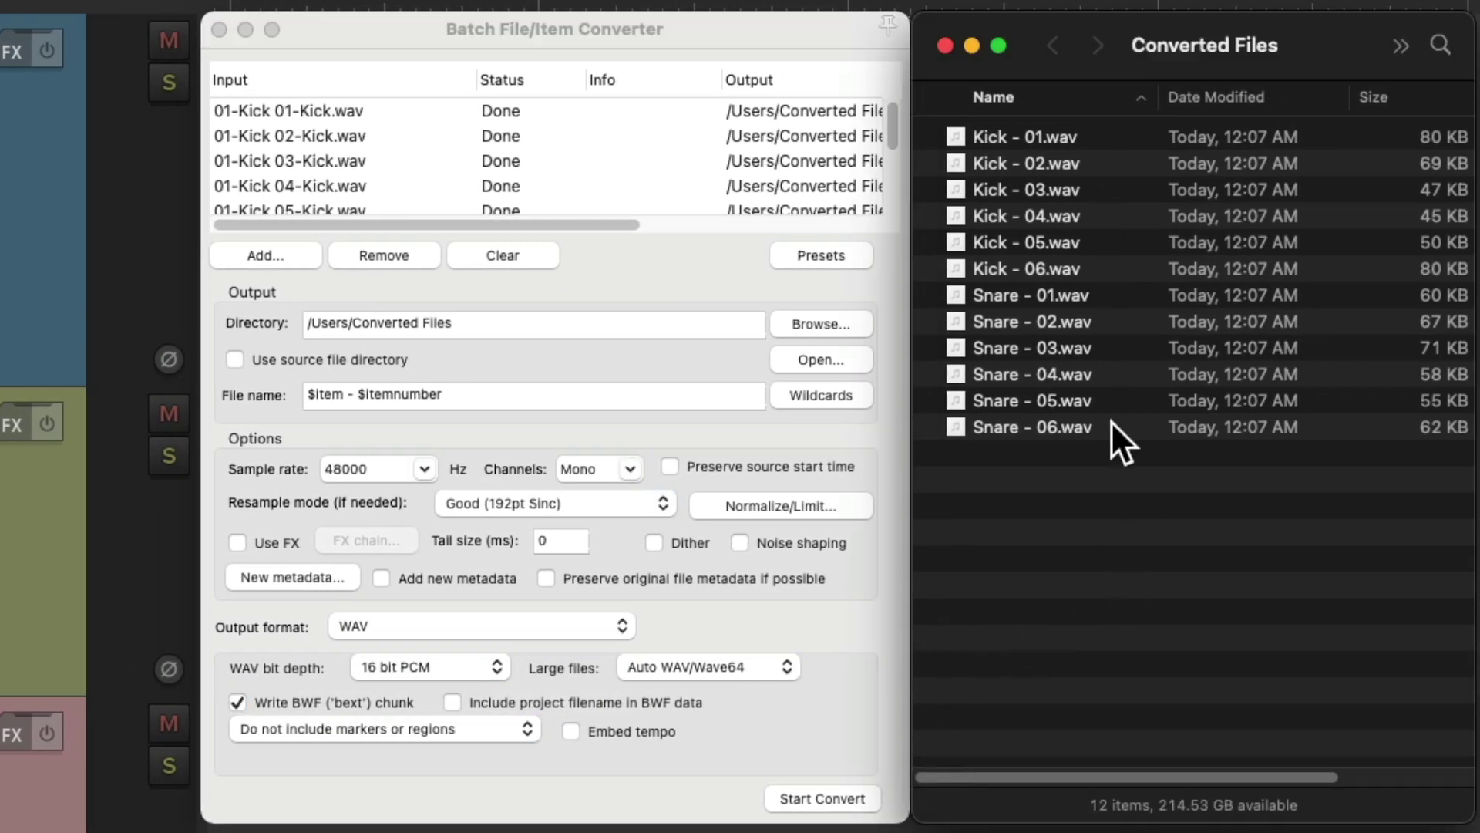
key("super+a")
key("super+BackSpace")
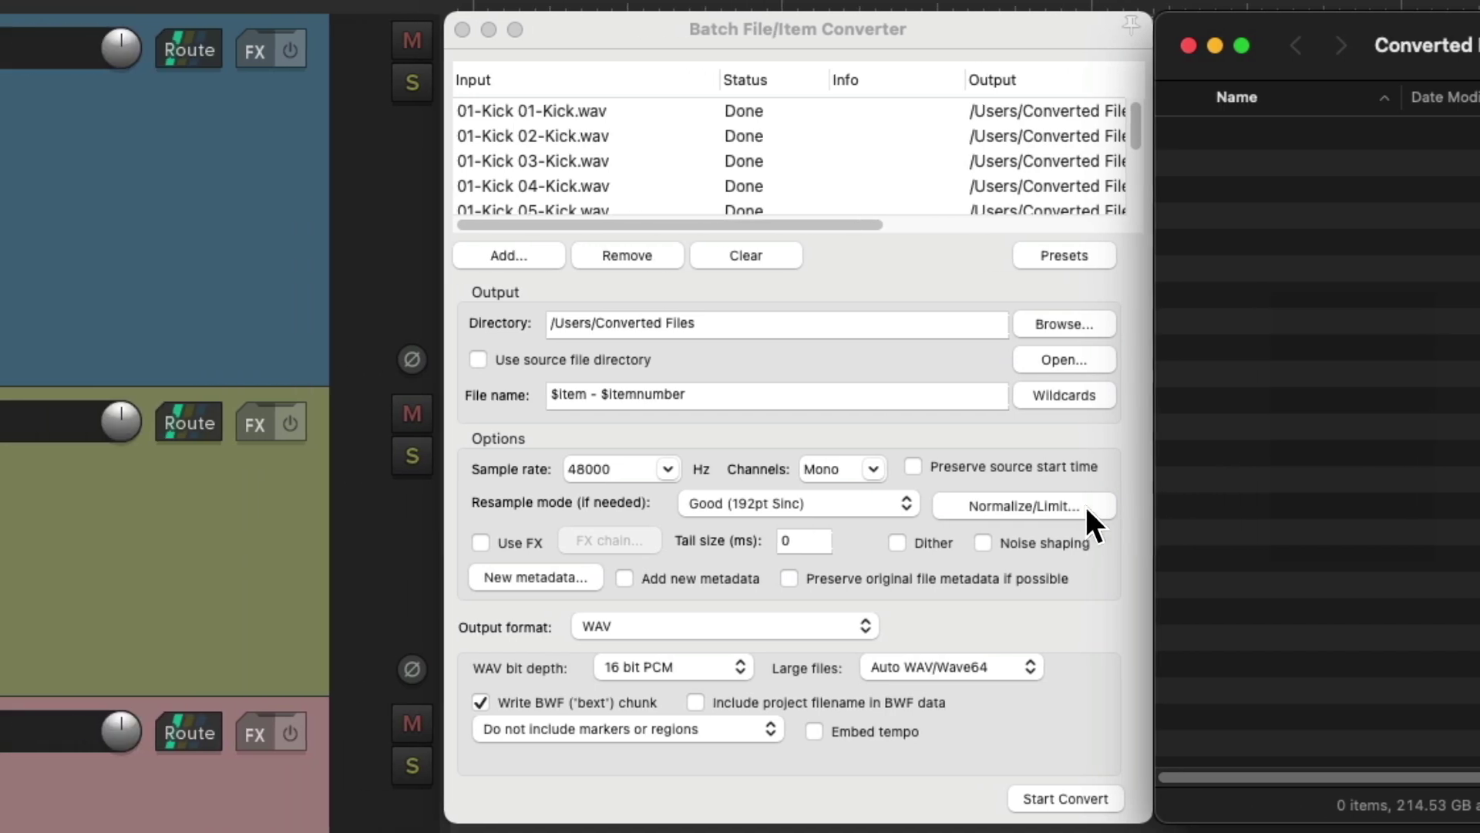
left_click(1084, 507)
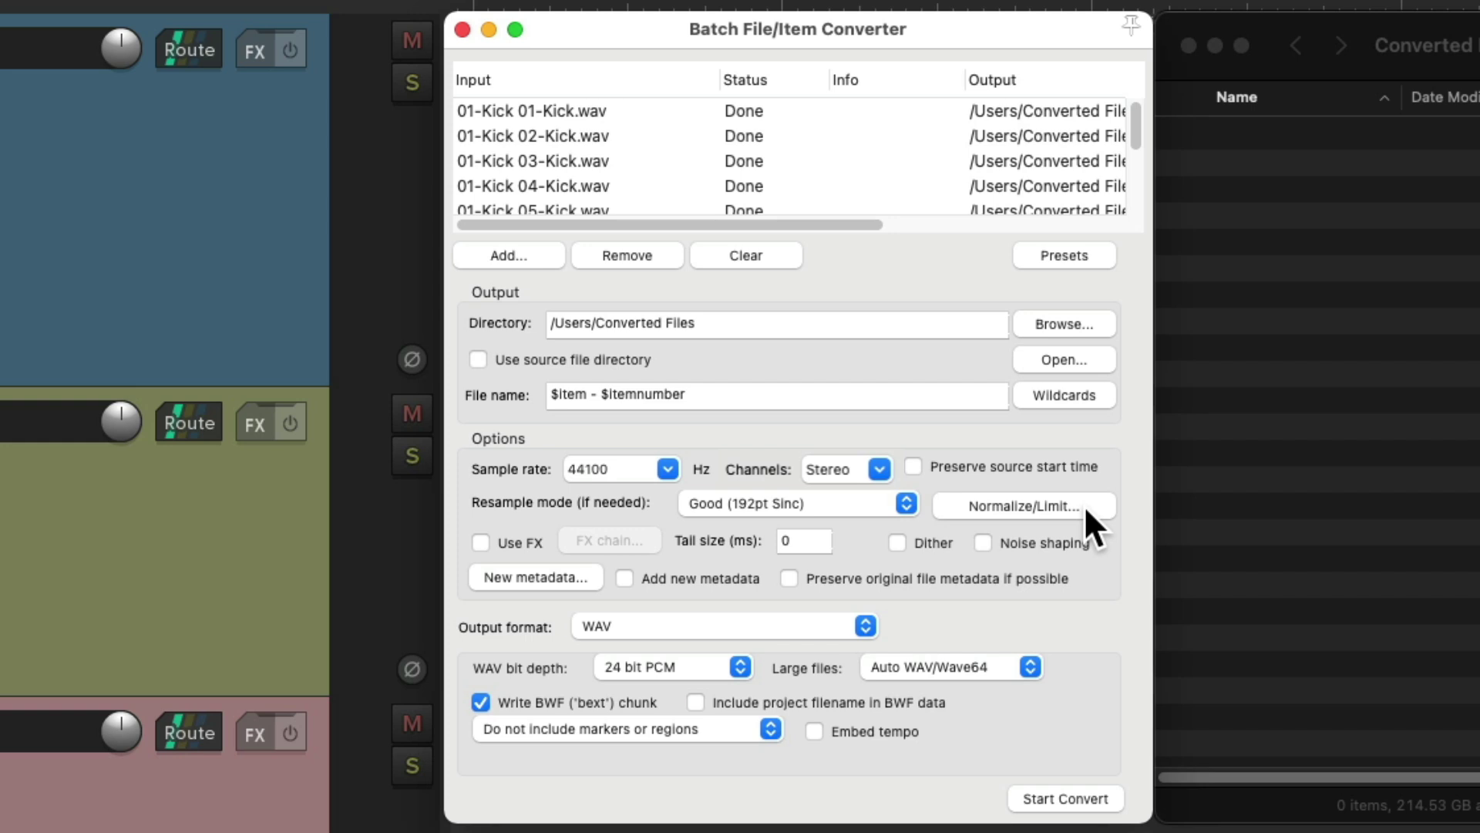
Step: Turn on Peak normalization at -4.00 dB and re-convert the twelve files to WAV
left_click(1084, 505)
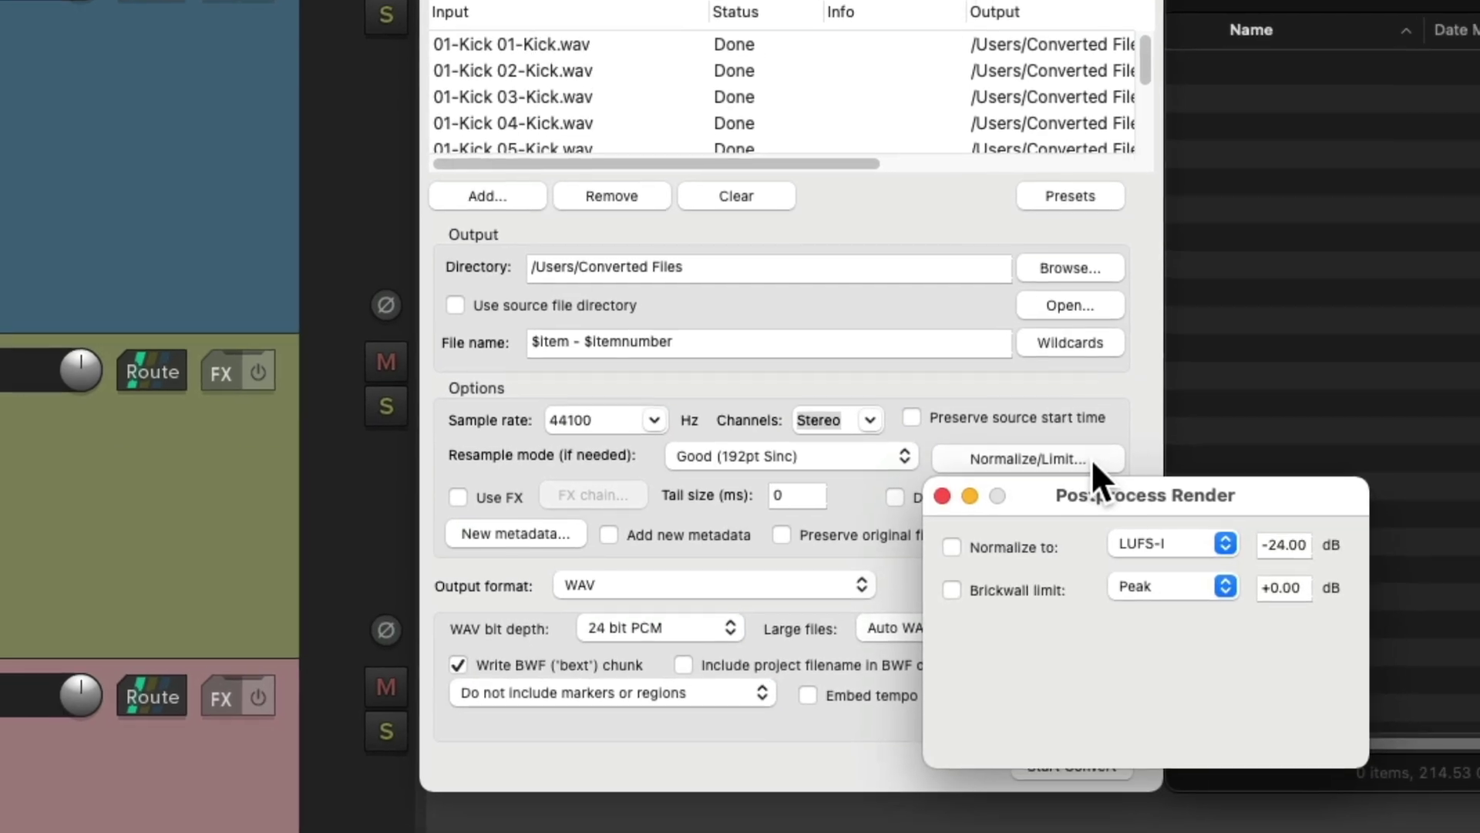
left_click(953, 542)
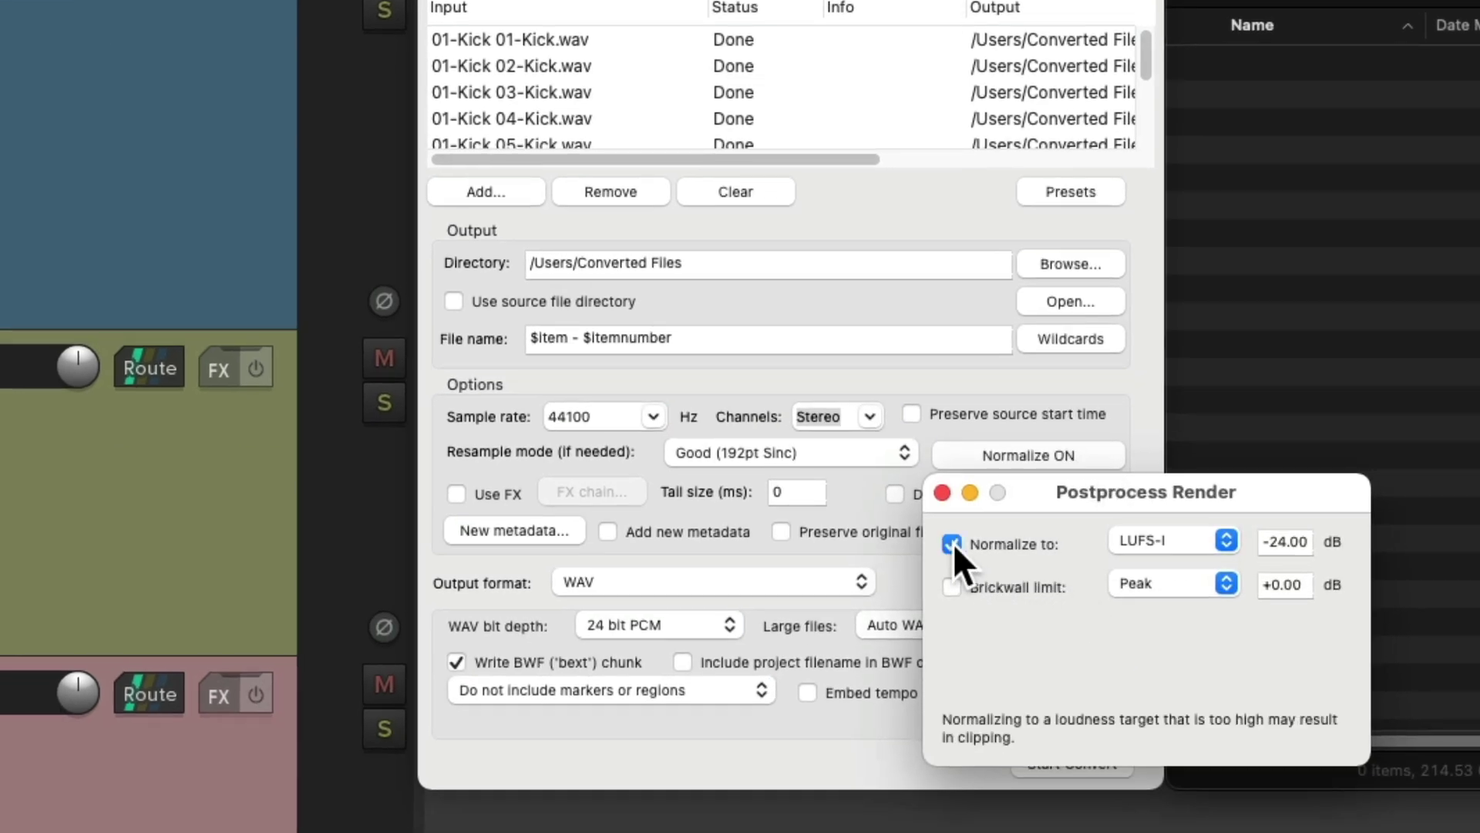
left_click(1195, 542)
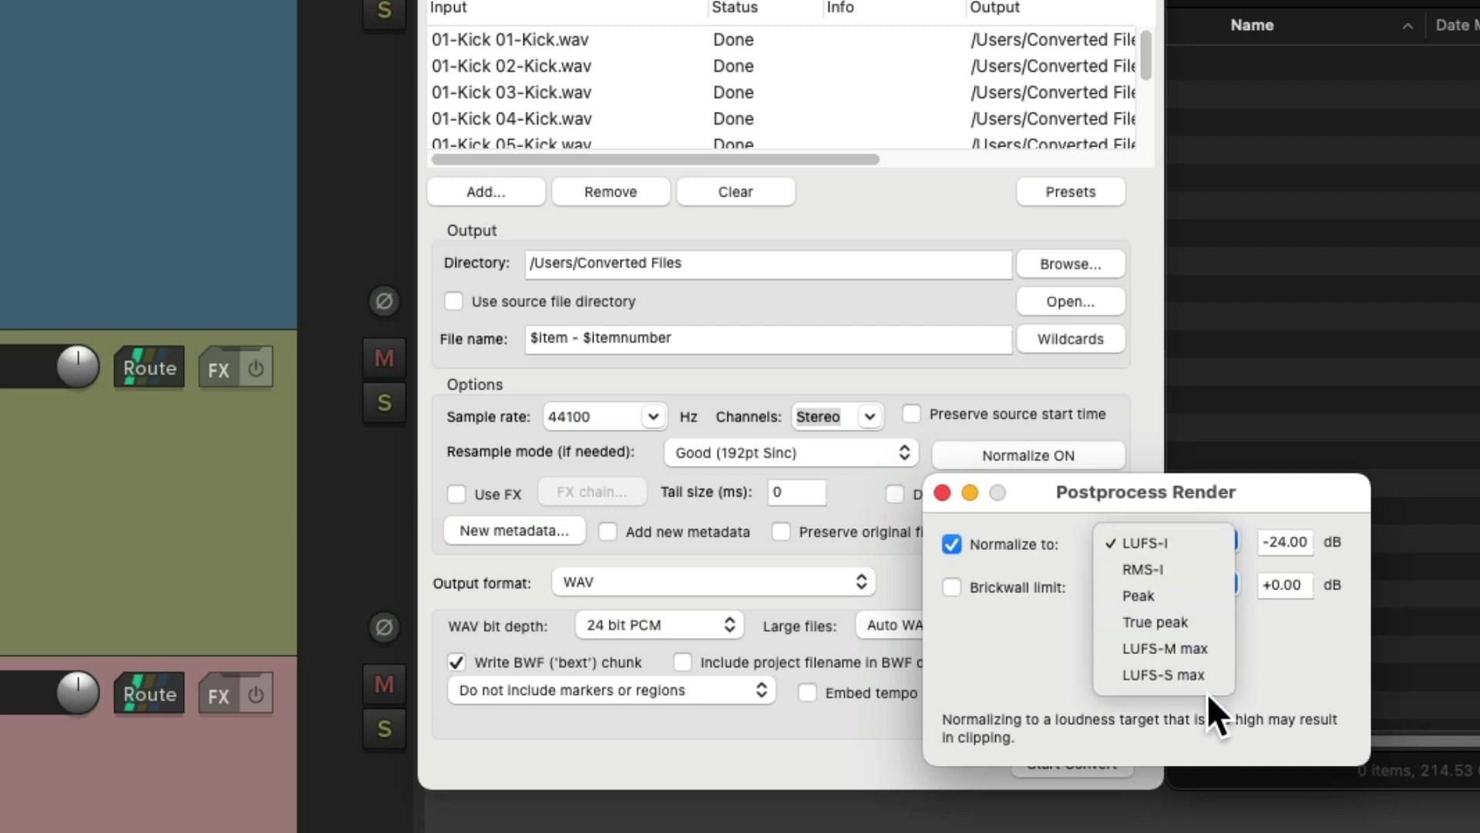
left_click(1205, 590)
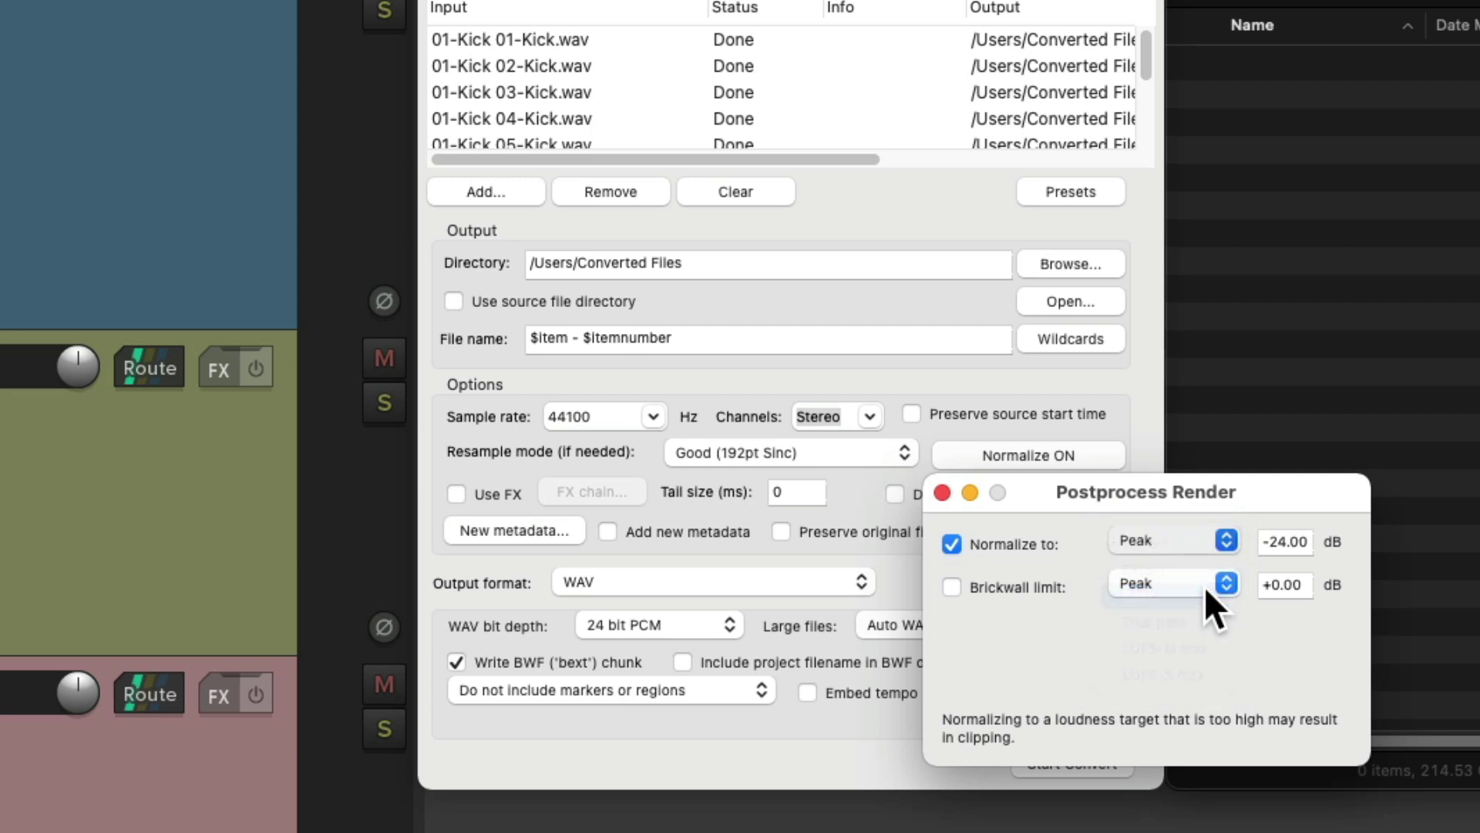
double_click(1298, 540)
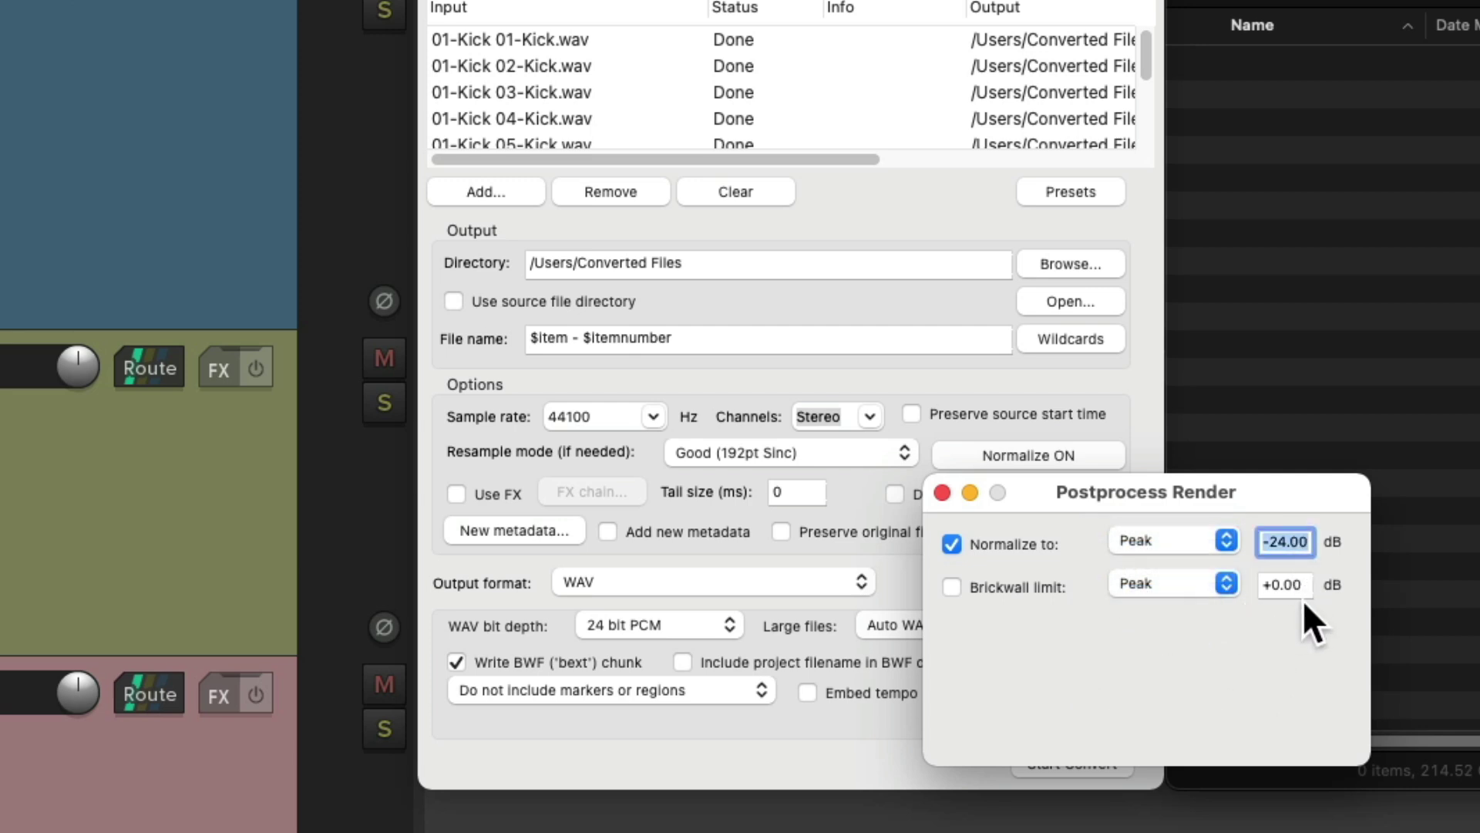
type("-4.00")
key("Return")
left_click(942, 492)
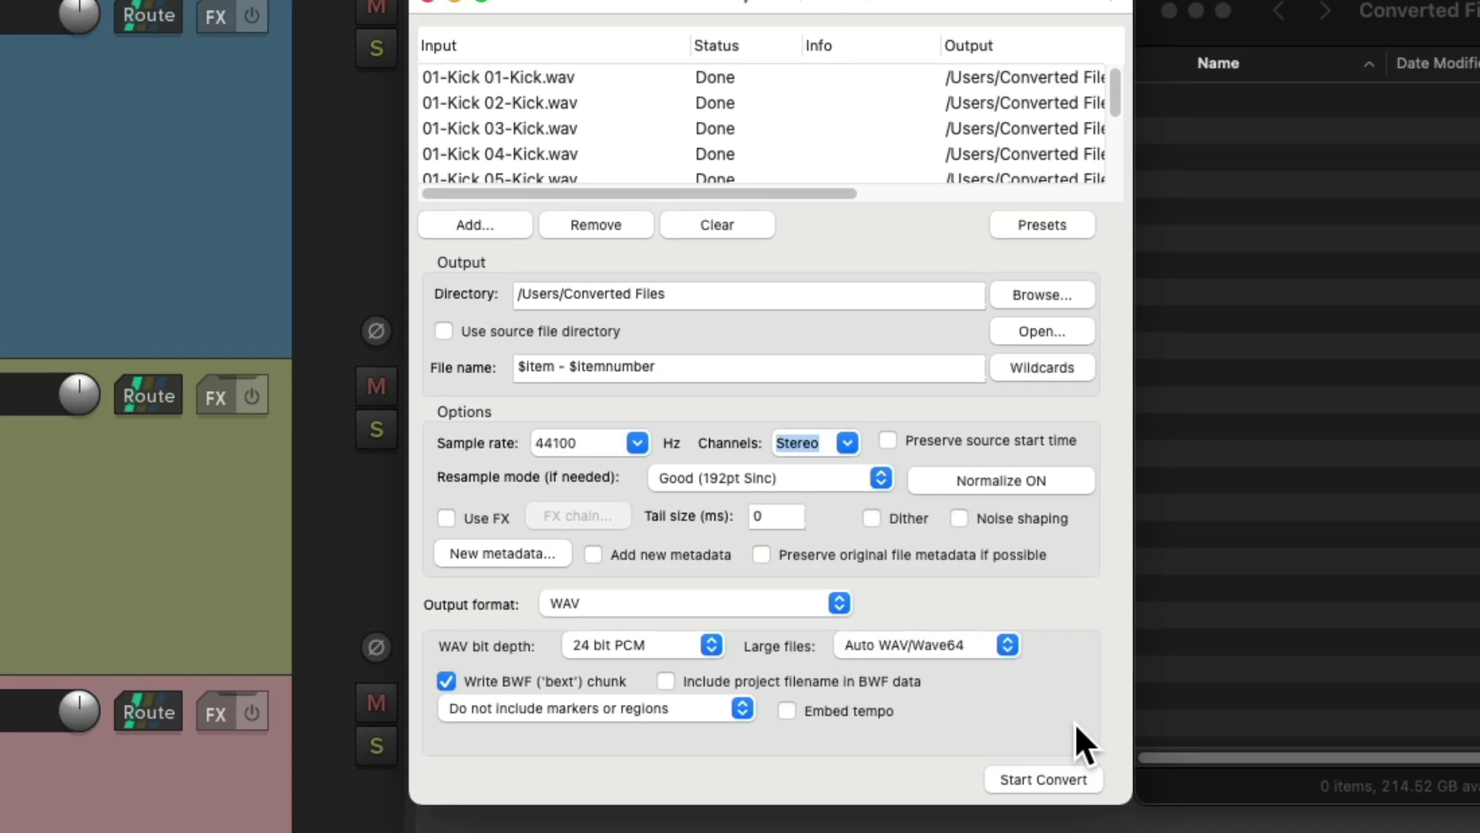
left_click(1073, 762)
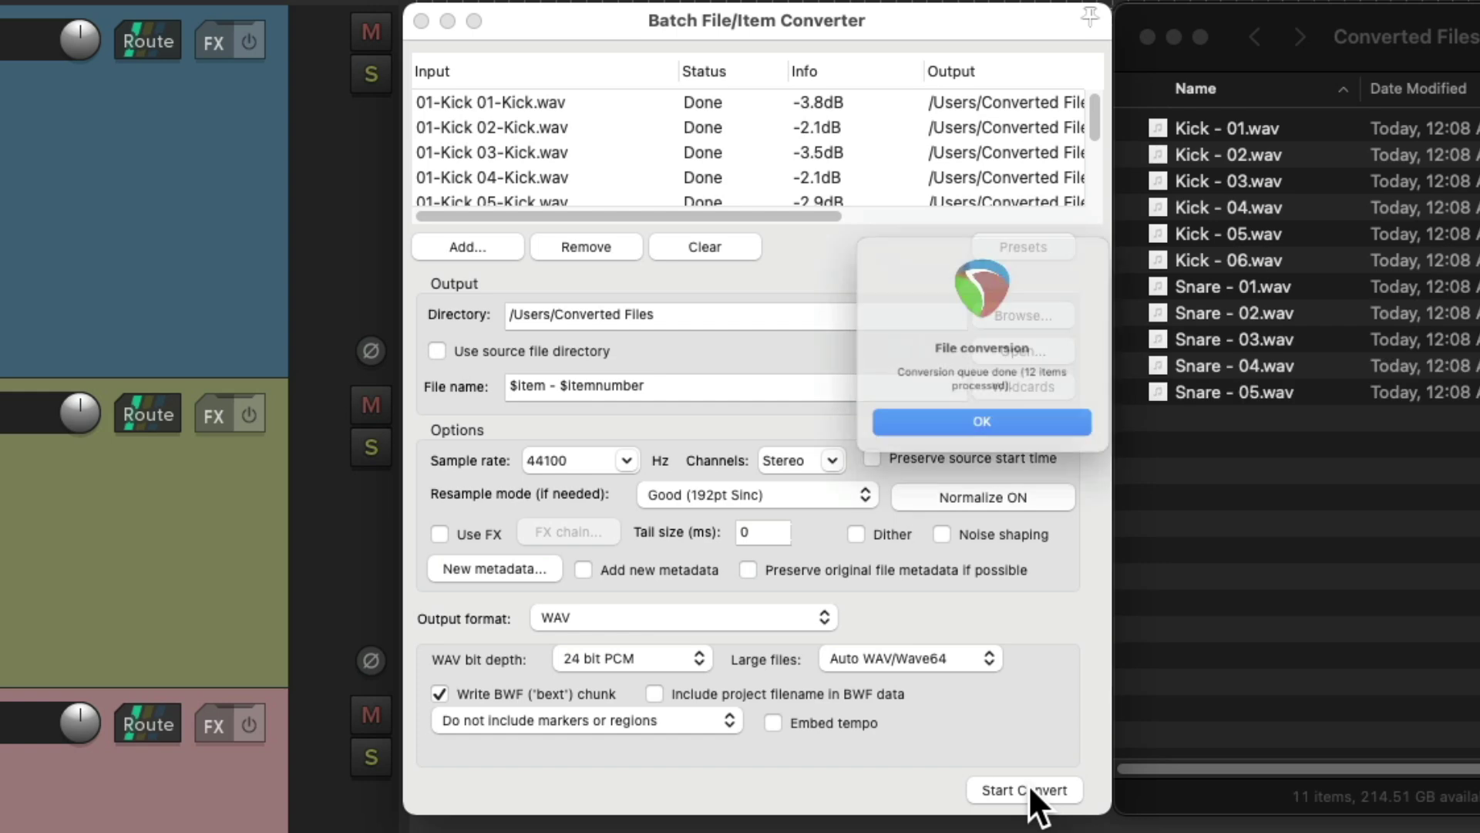
key("Return")
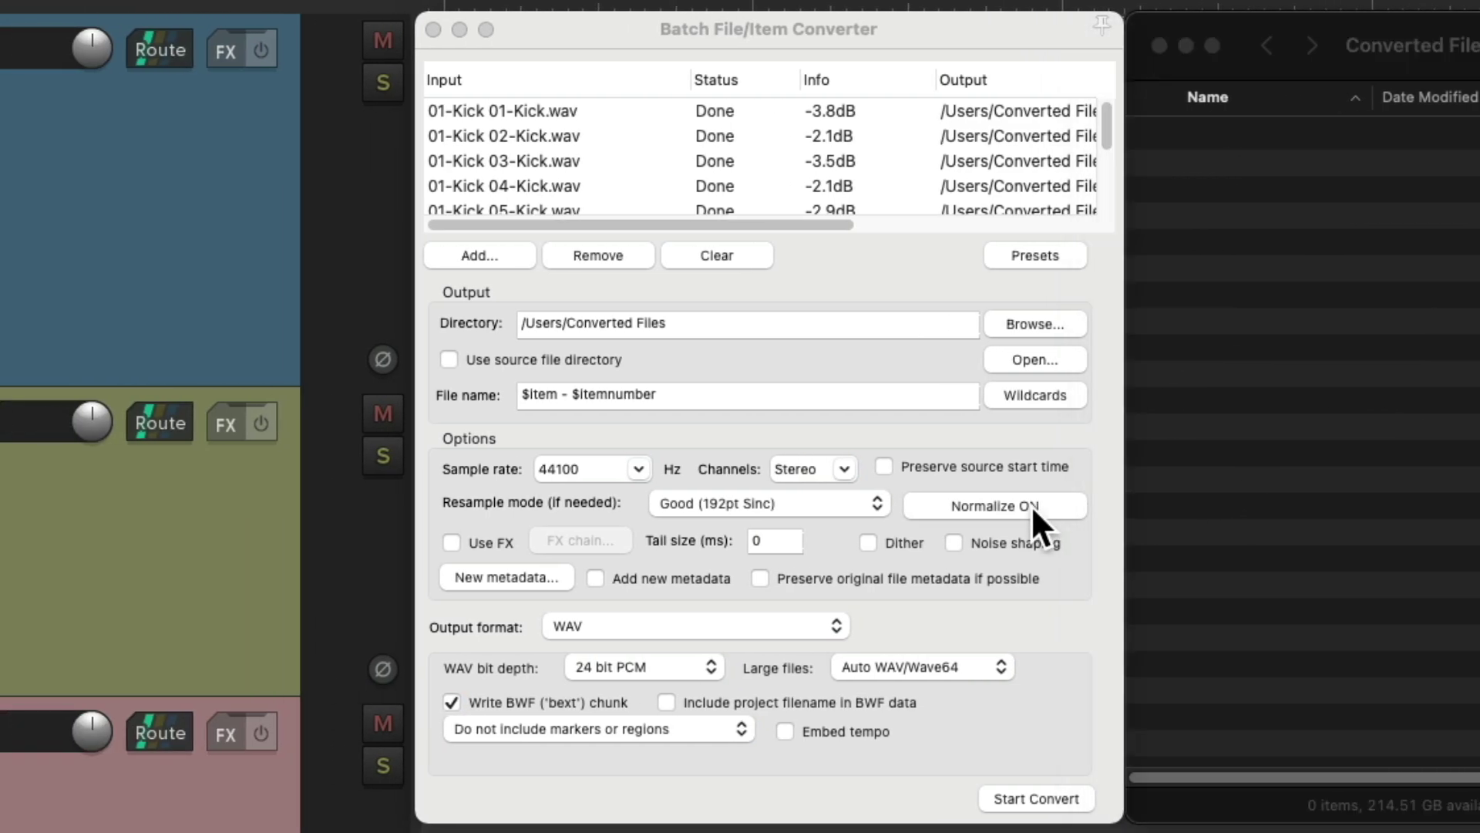
Step: Change the peak normalize target to -0.3 dB, re-convert the slices, and bring up Converted Files
left_click(781, 505)
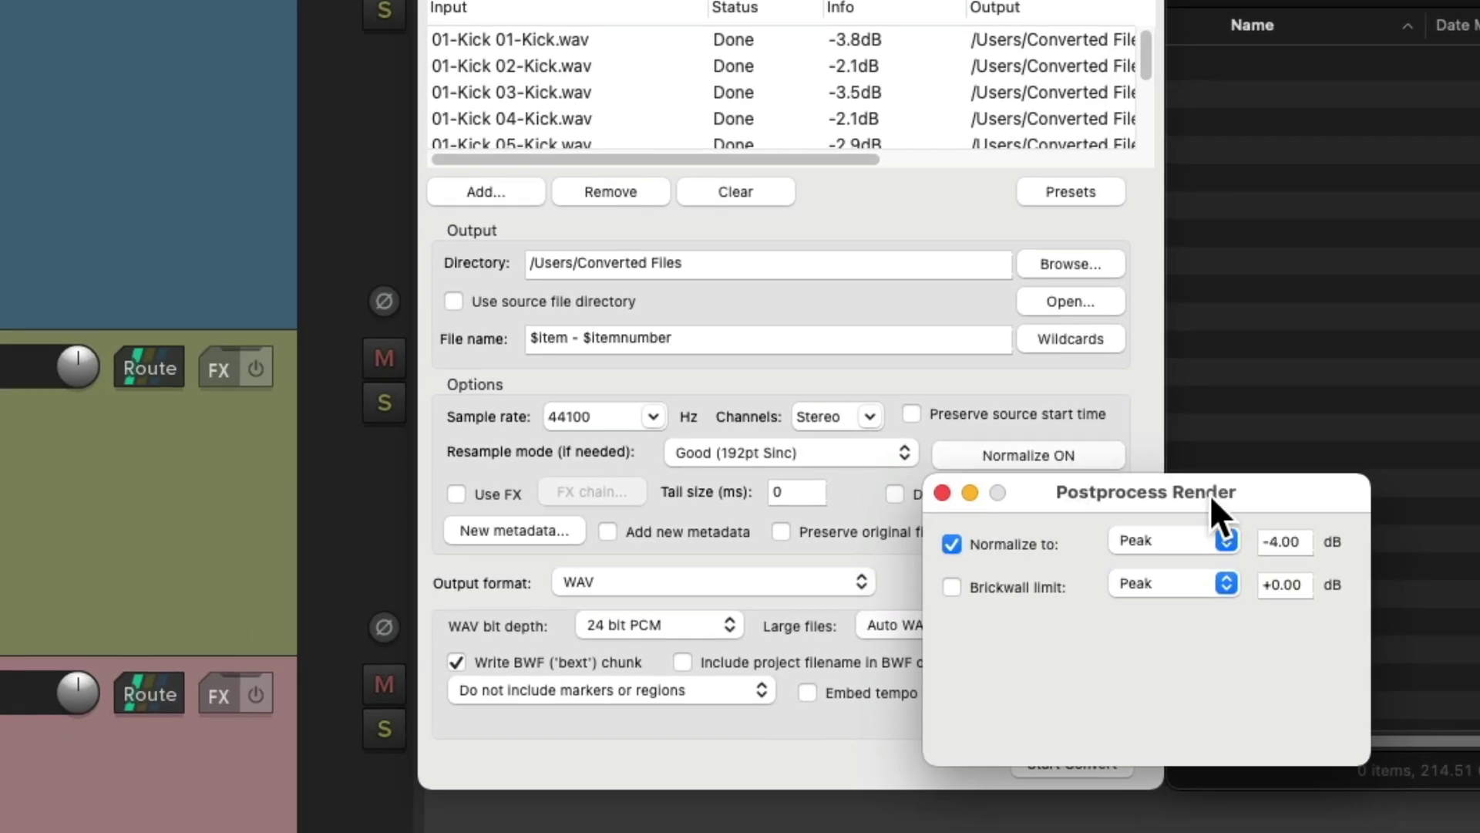
left_click(1289, 542)
type("-0.00")
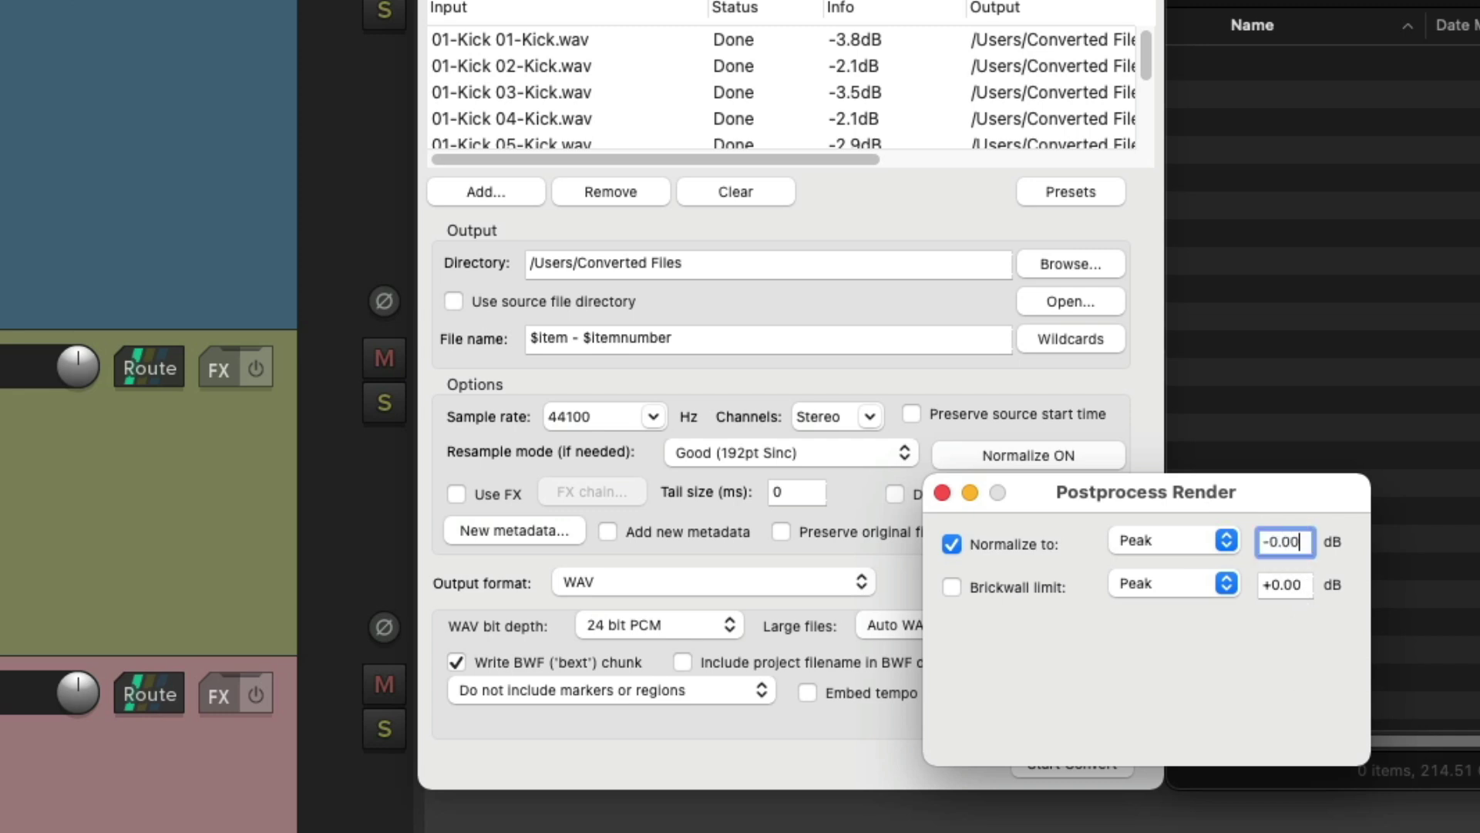
key("BackSpace")
key("BackSpace")
key("BackSpace")
type(".3")
left_click(942, 492)
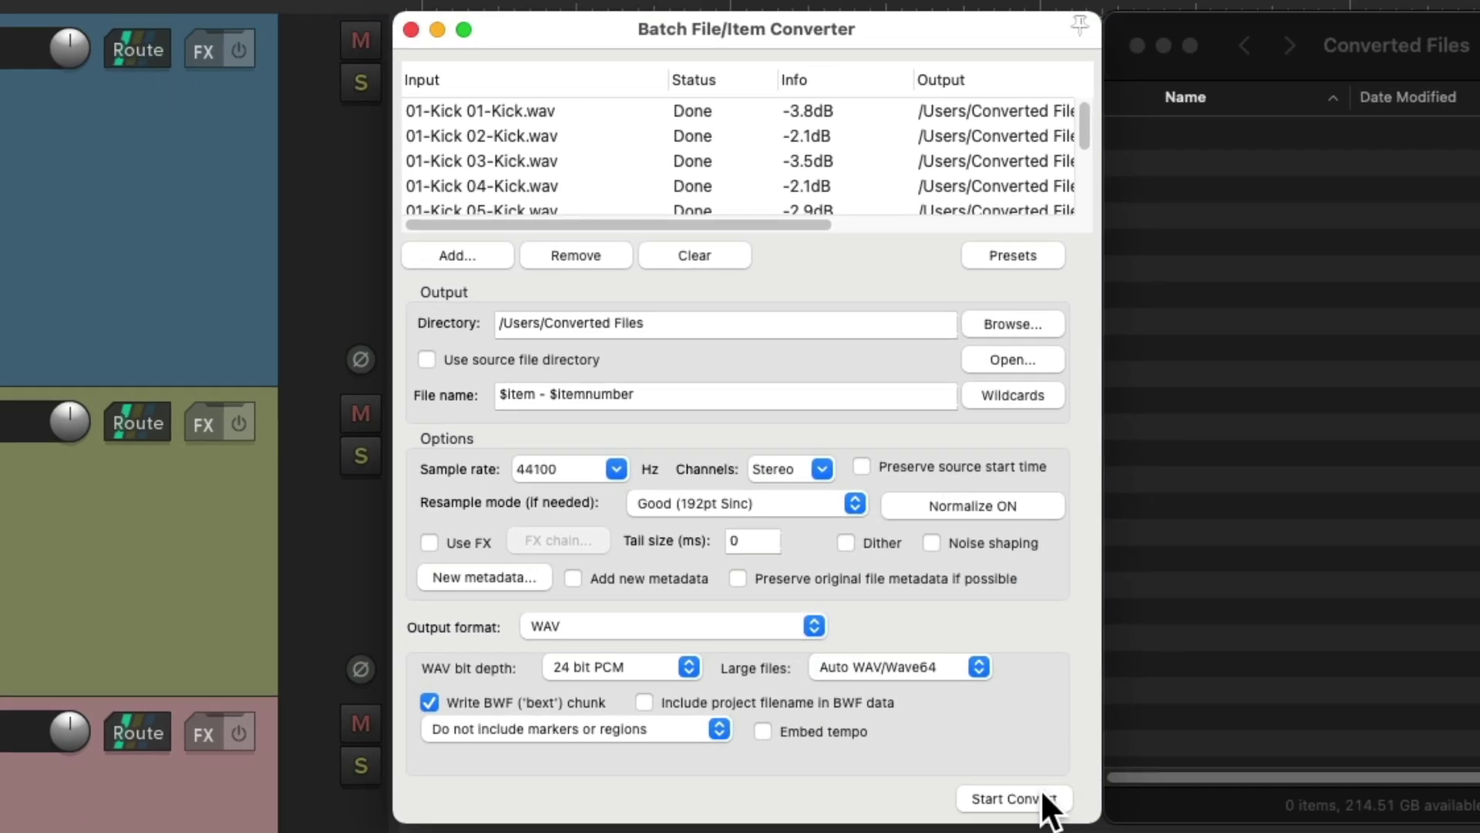
left_click(1041, 794)
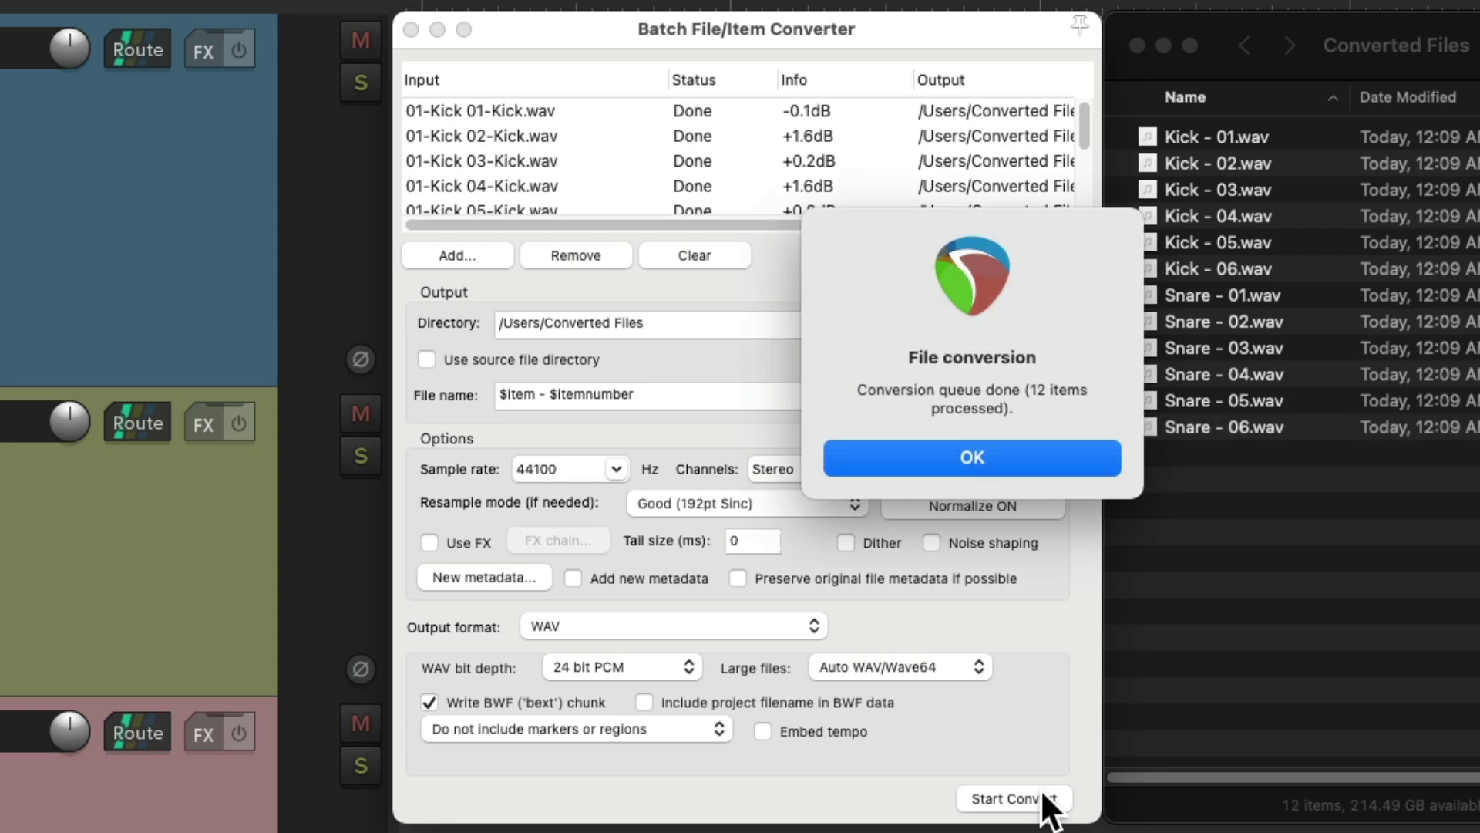
key("Return")
left_click(1388, 549)
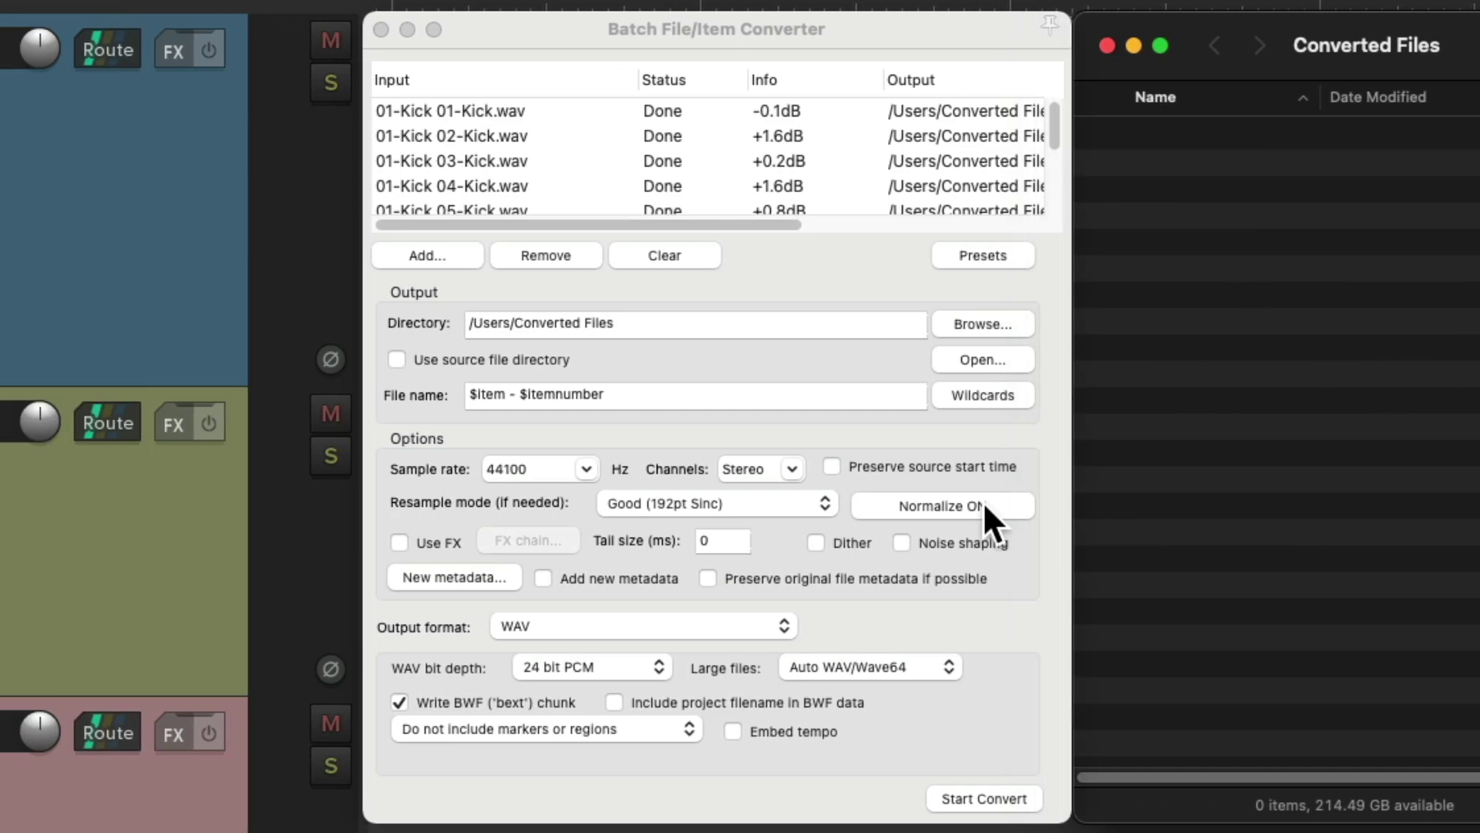
Step: Switch normalization to LUFS-I with a -14 dB target
left_click(823, 505)
left_click(1107, 567)
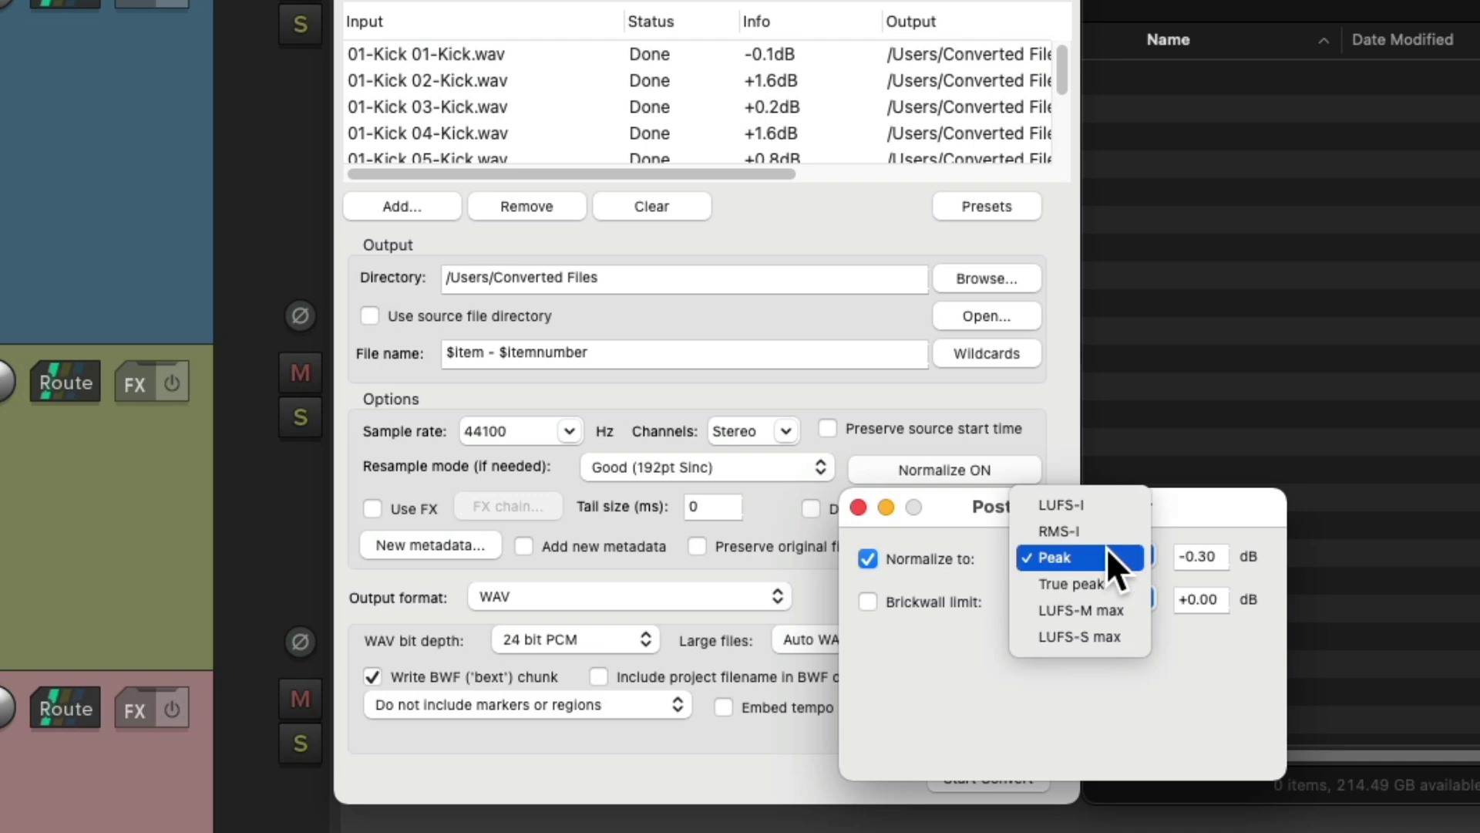
left_click(1123, 506)
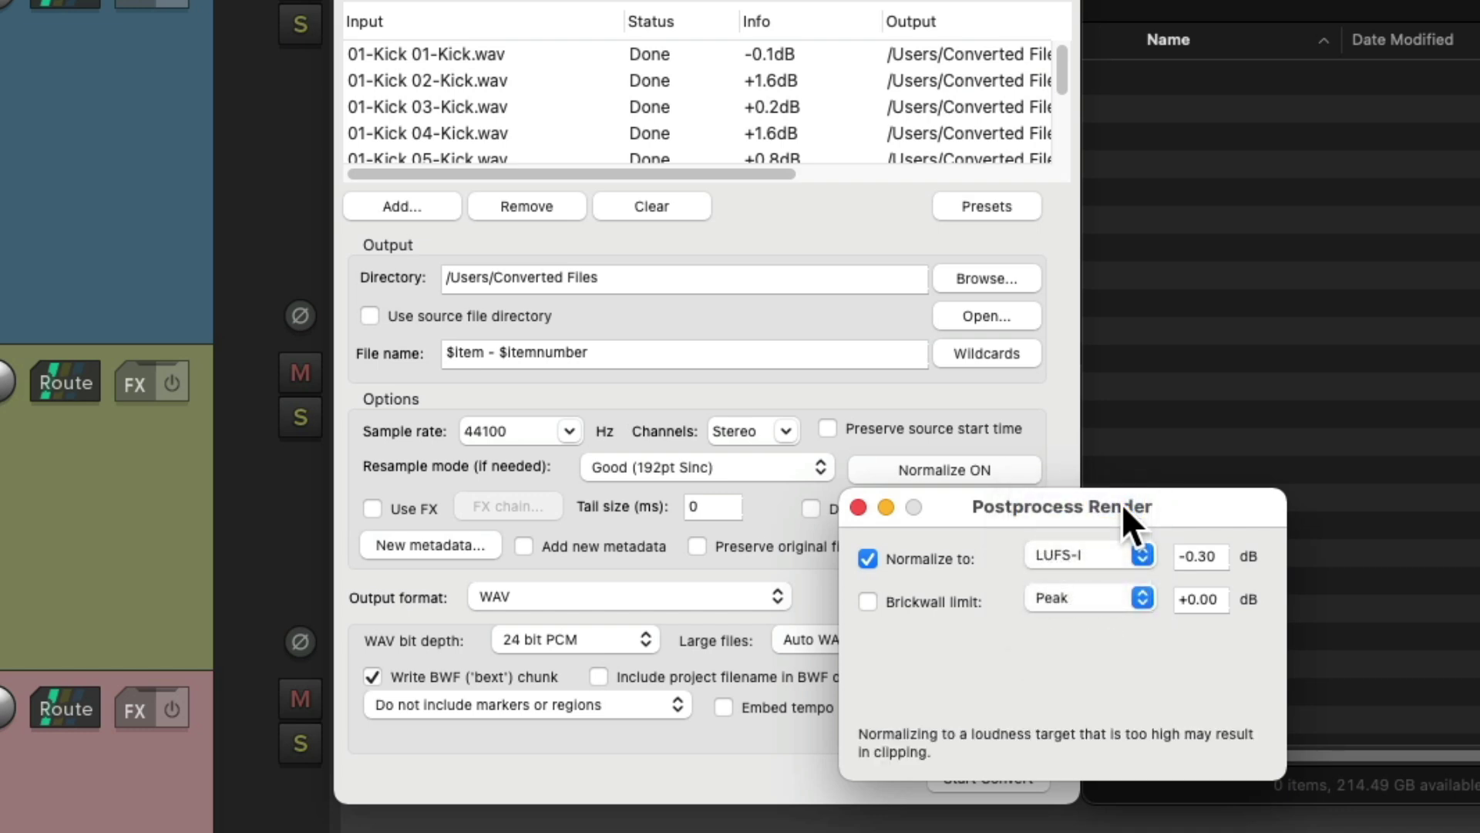
double_click(1215, 555)
type("-14")
key("Return")
left_click(858, 507)
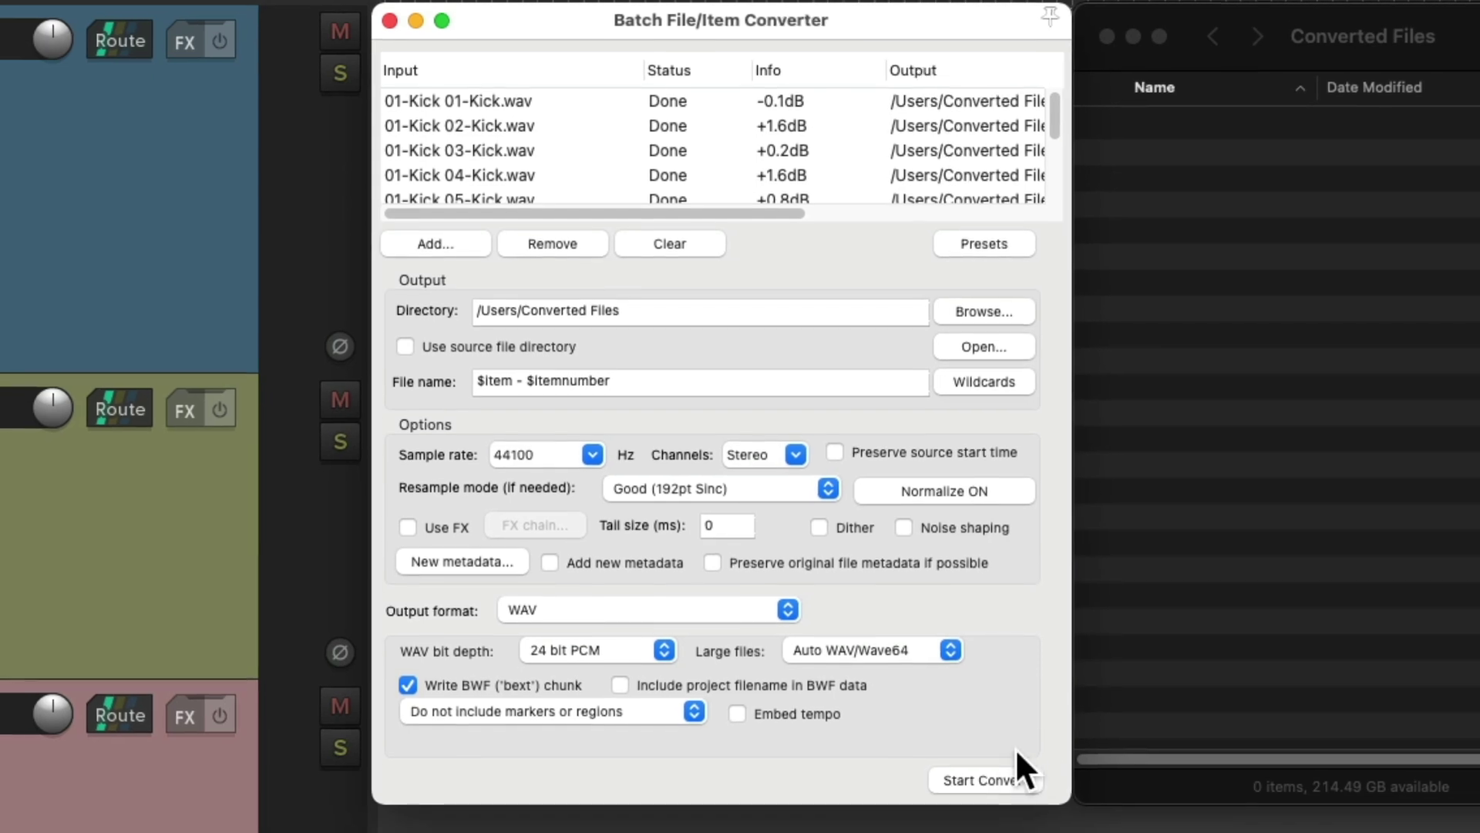
Step: Convert the kick and snare files, then delete all output files from Converted Files
left_click(992, 777)
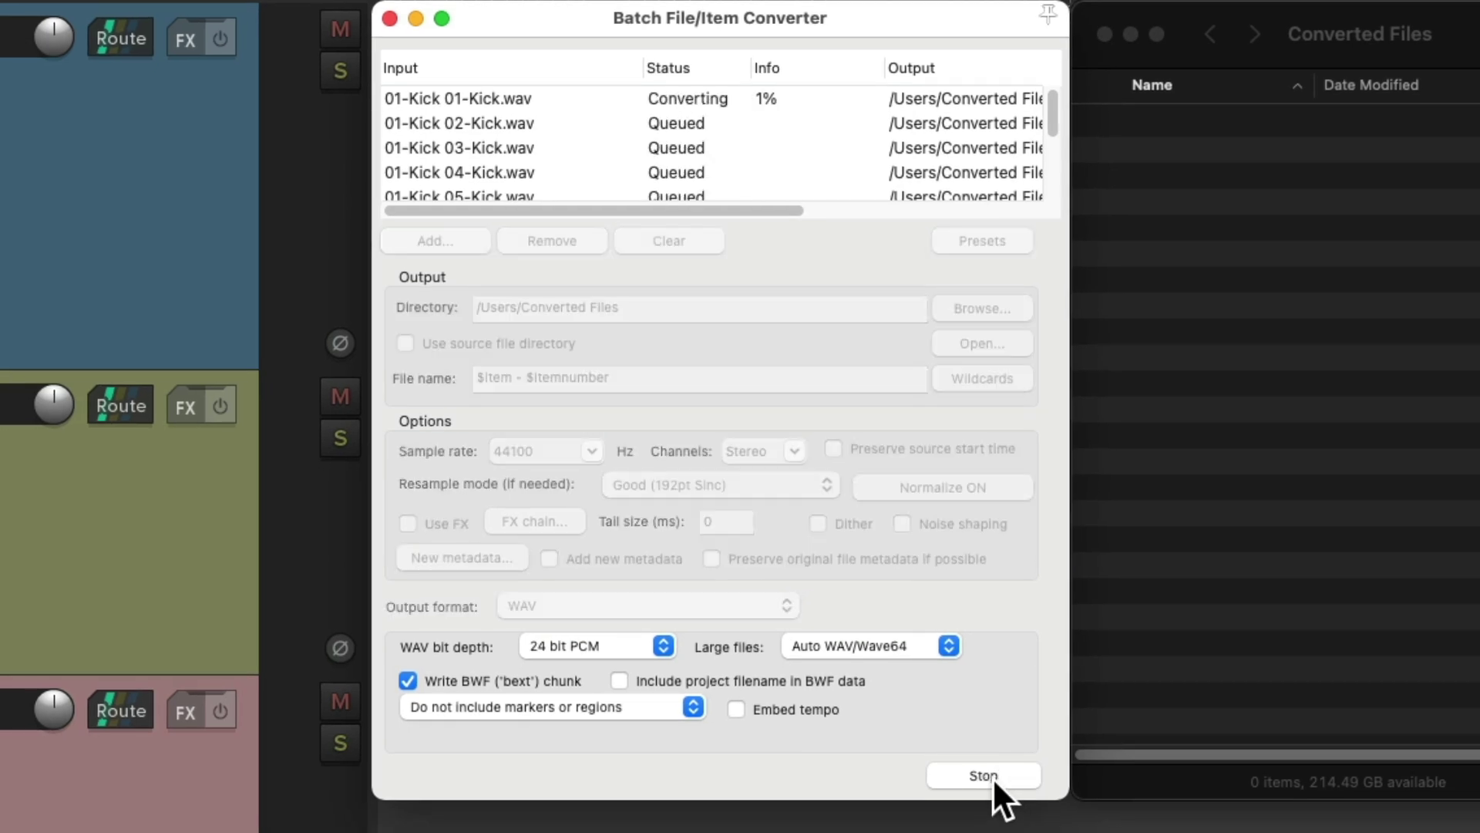
key("Return")
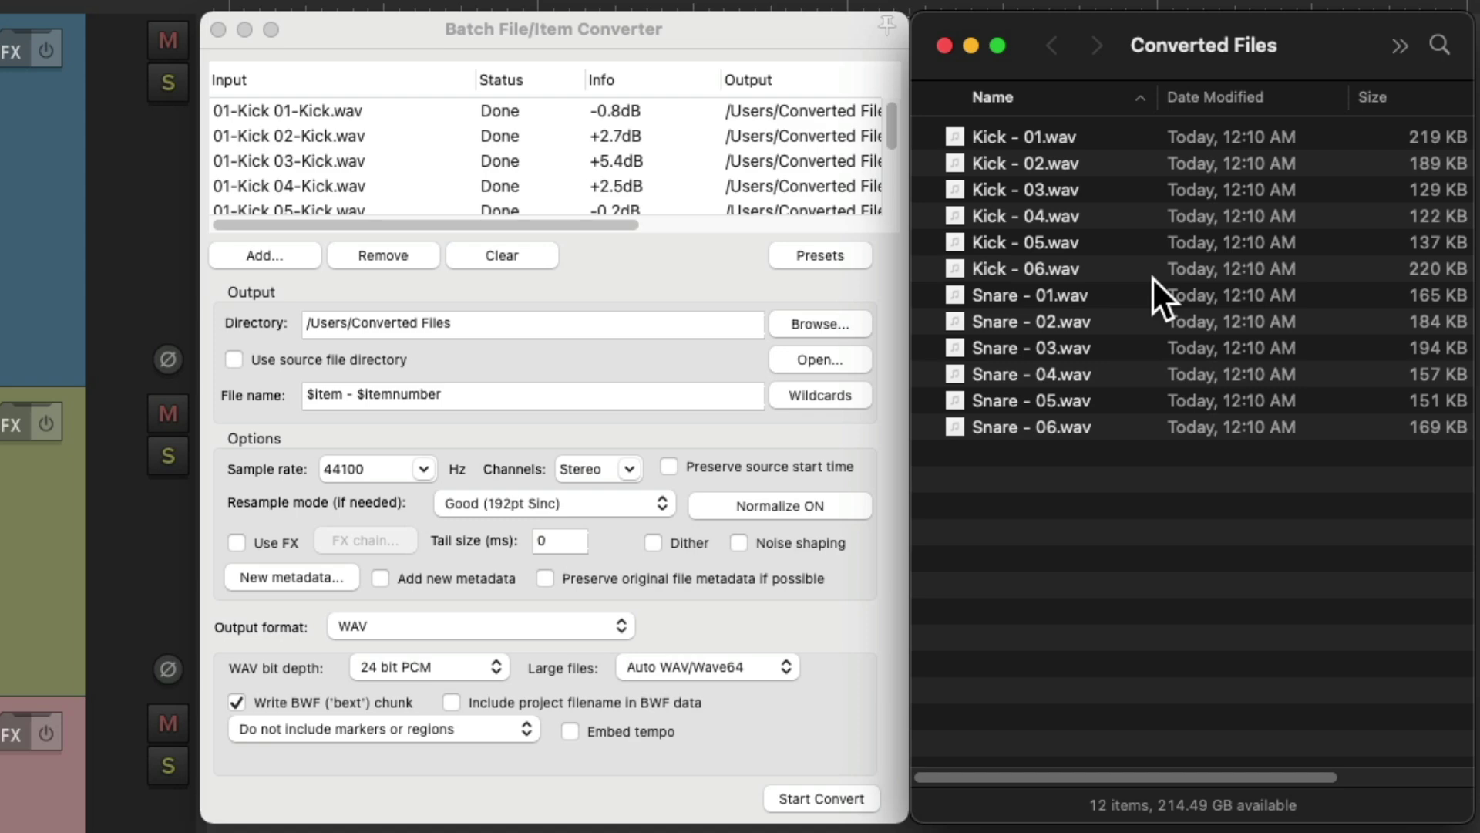
key("super+a")
key("super+BackSpace")
Step: Replace loudness normalization with a Peak brickwall limit in Postprocess Render
left_click(876, 452)
left_click(1010, 507)
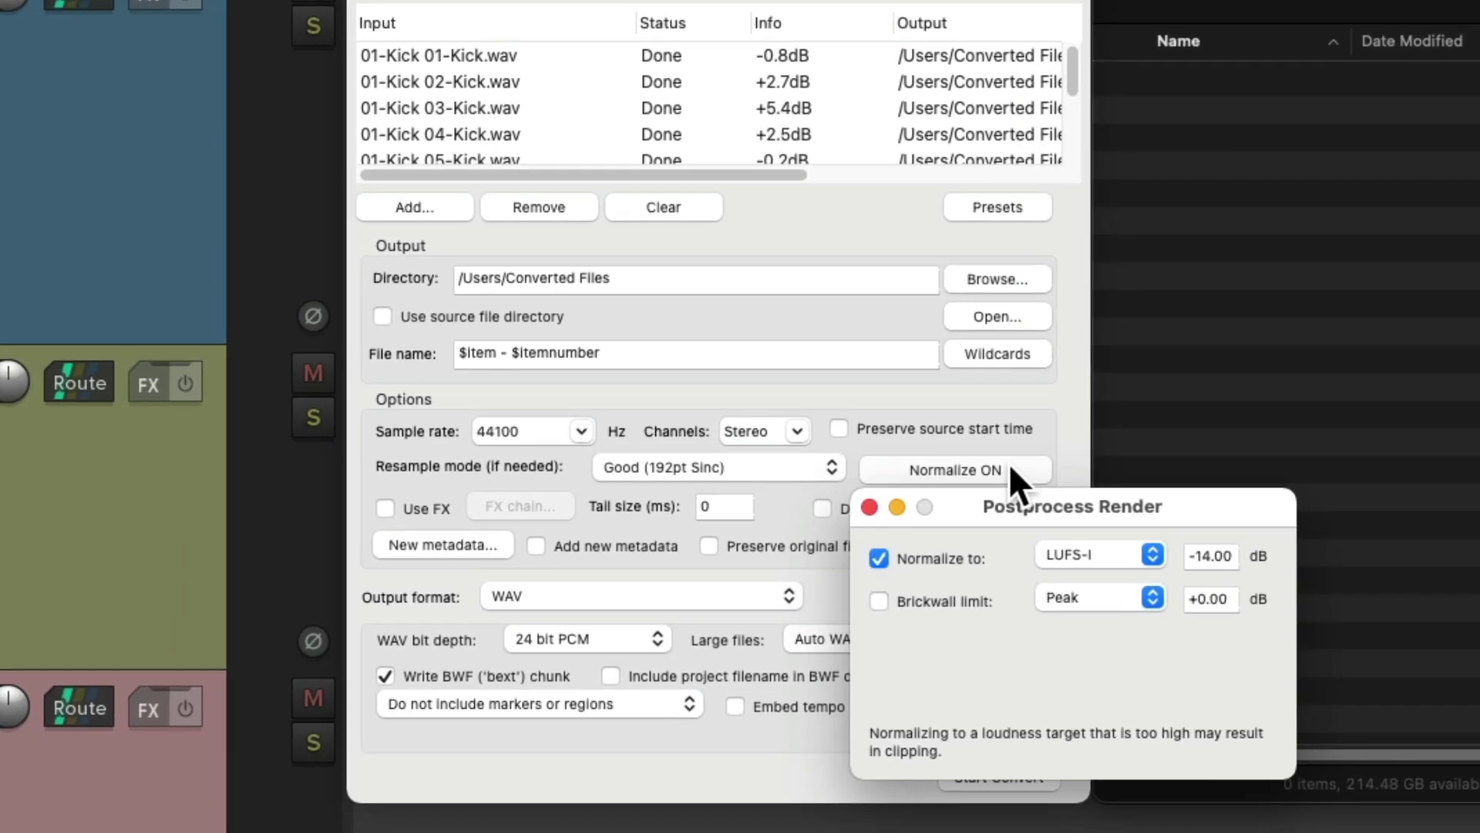
left_click(881, 588)
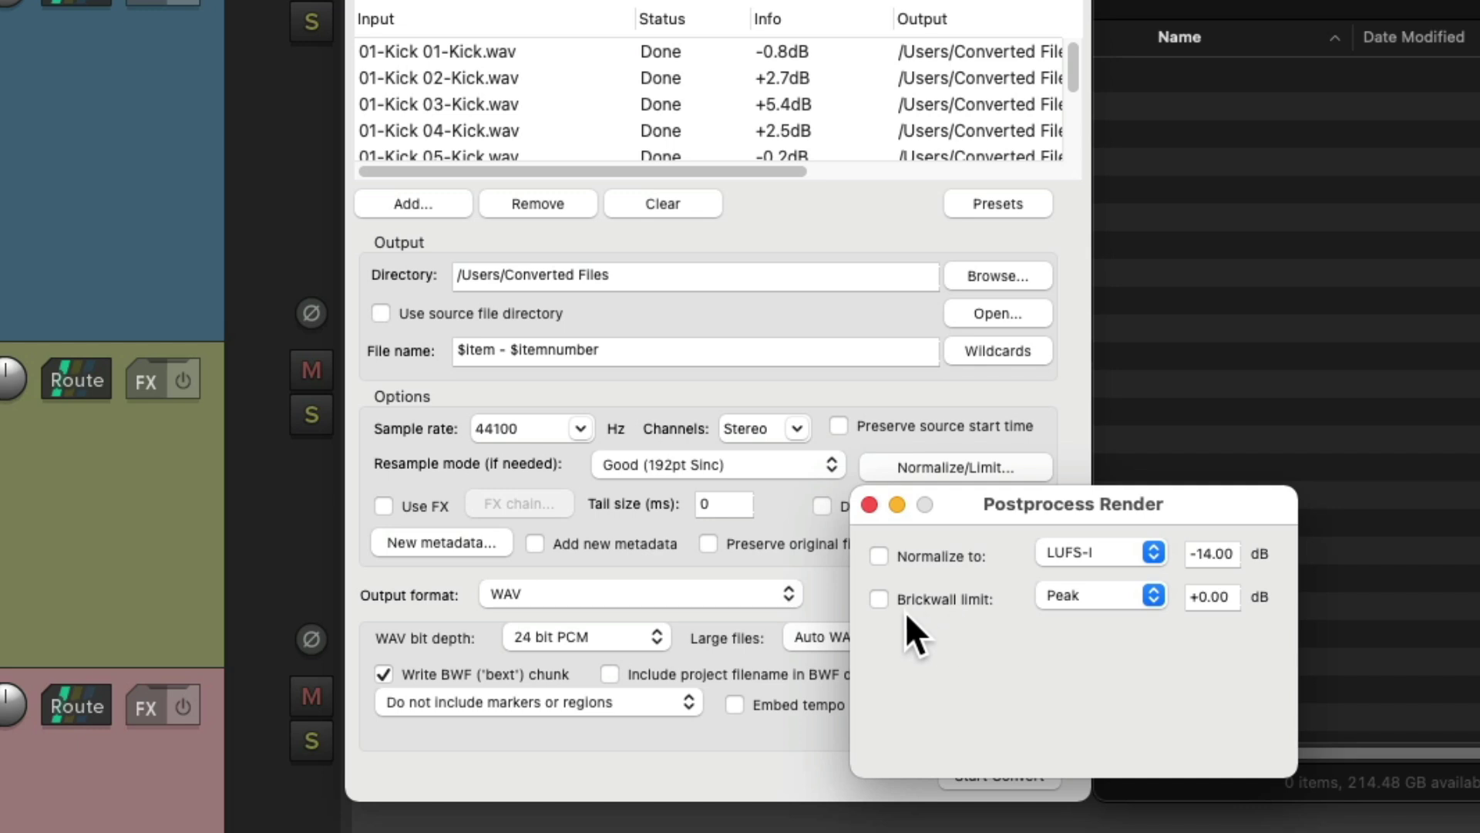
left_click(878, 599)
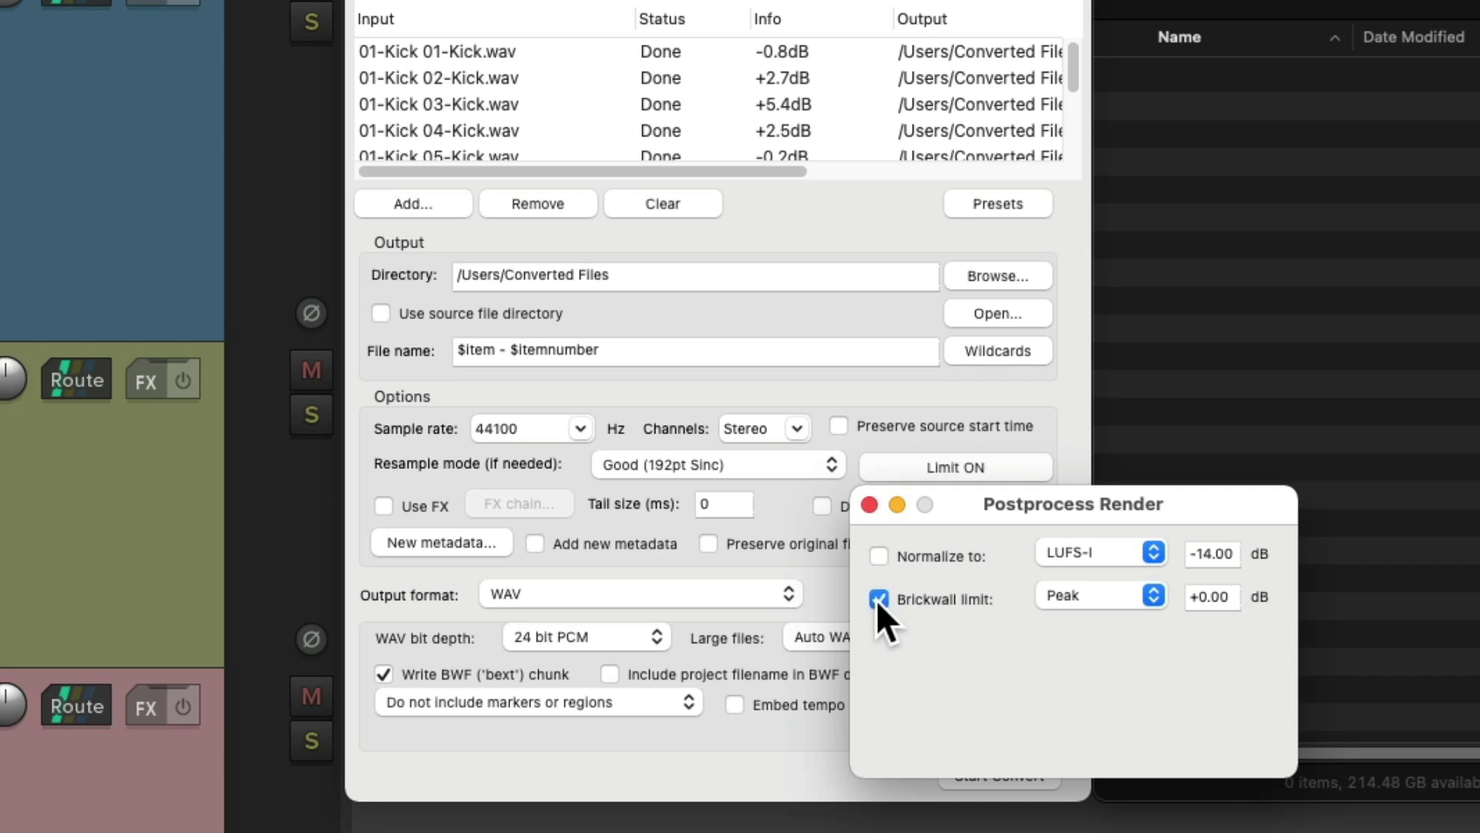
left_click(1119, 597)
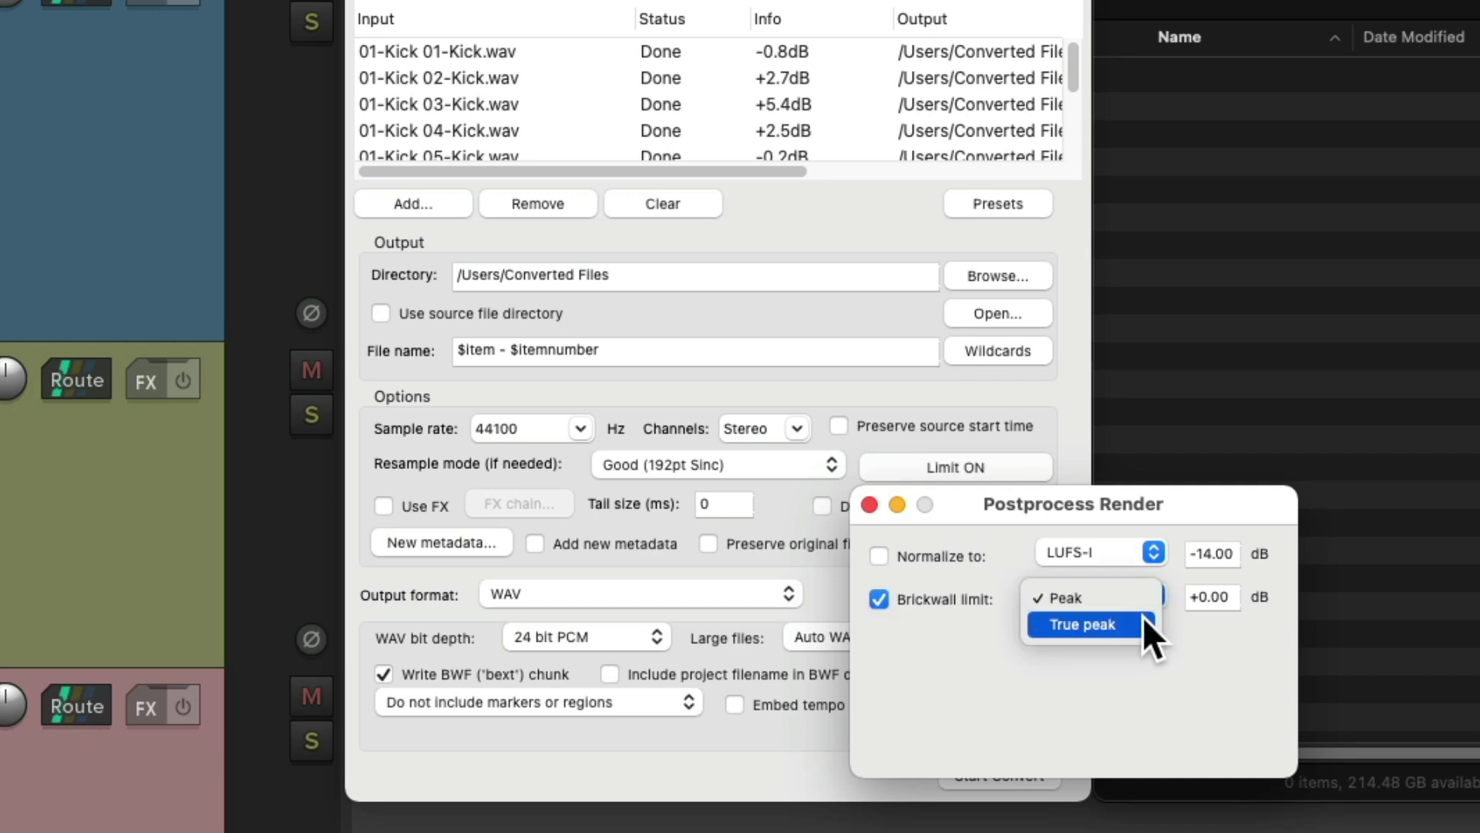
left_click(1179, 630)
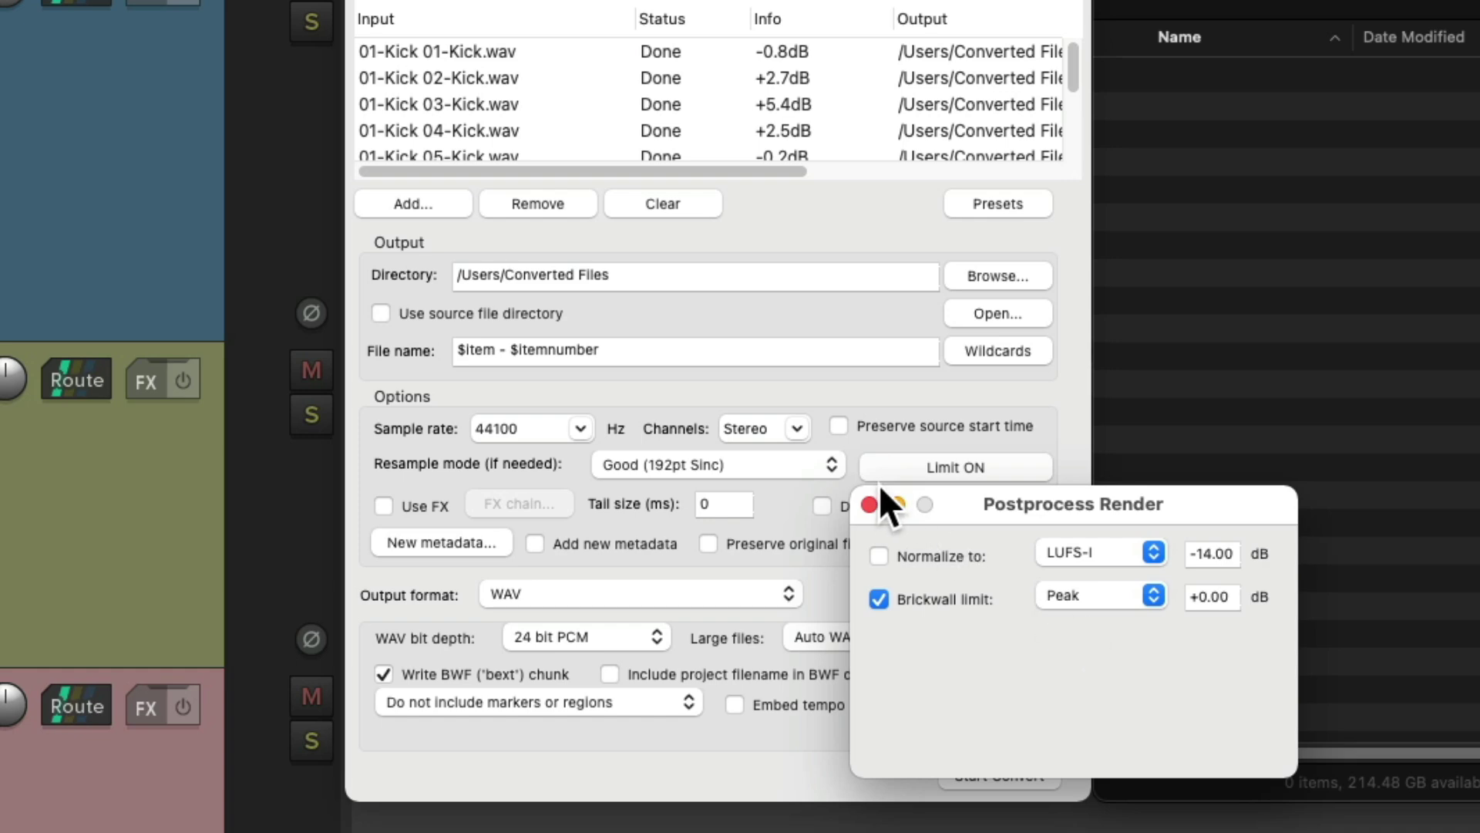
left_click(869, 504)
Step: Convert the twelve slices with limiting only and check the Converted Files folder
left_click(993, 800)
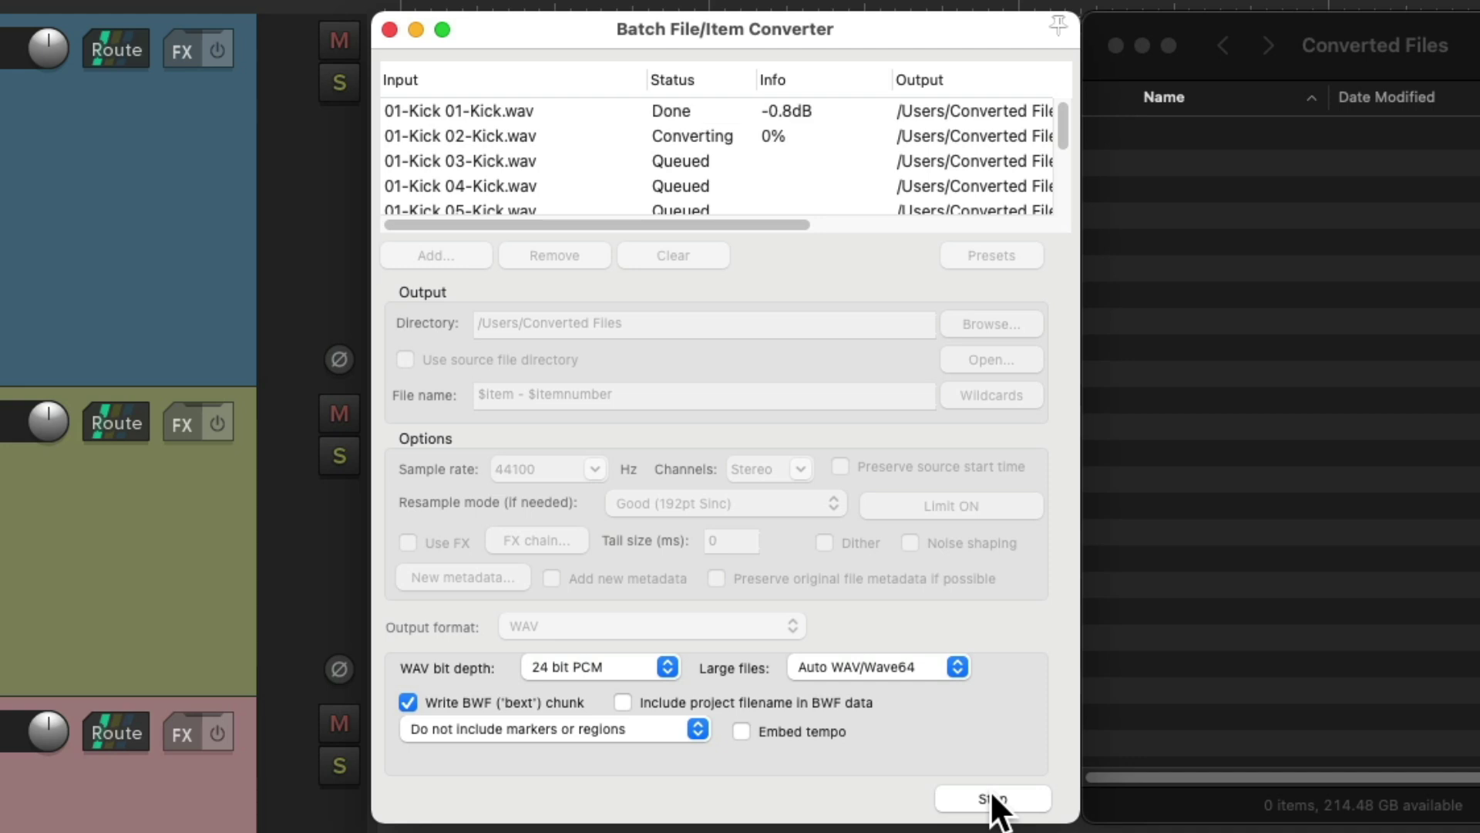
key("Return")
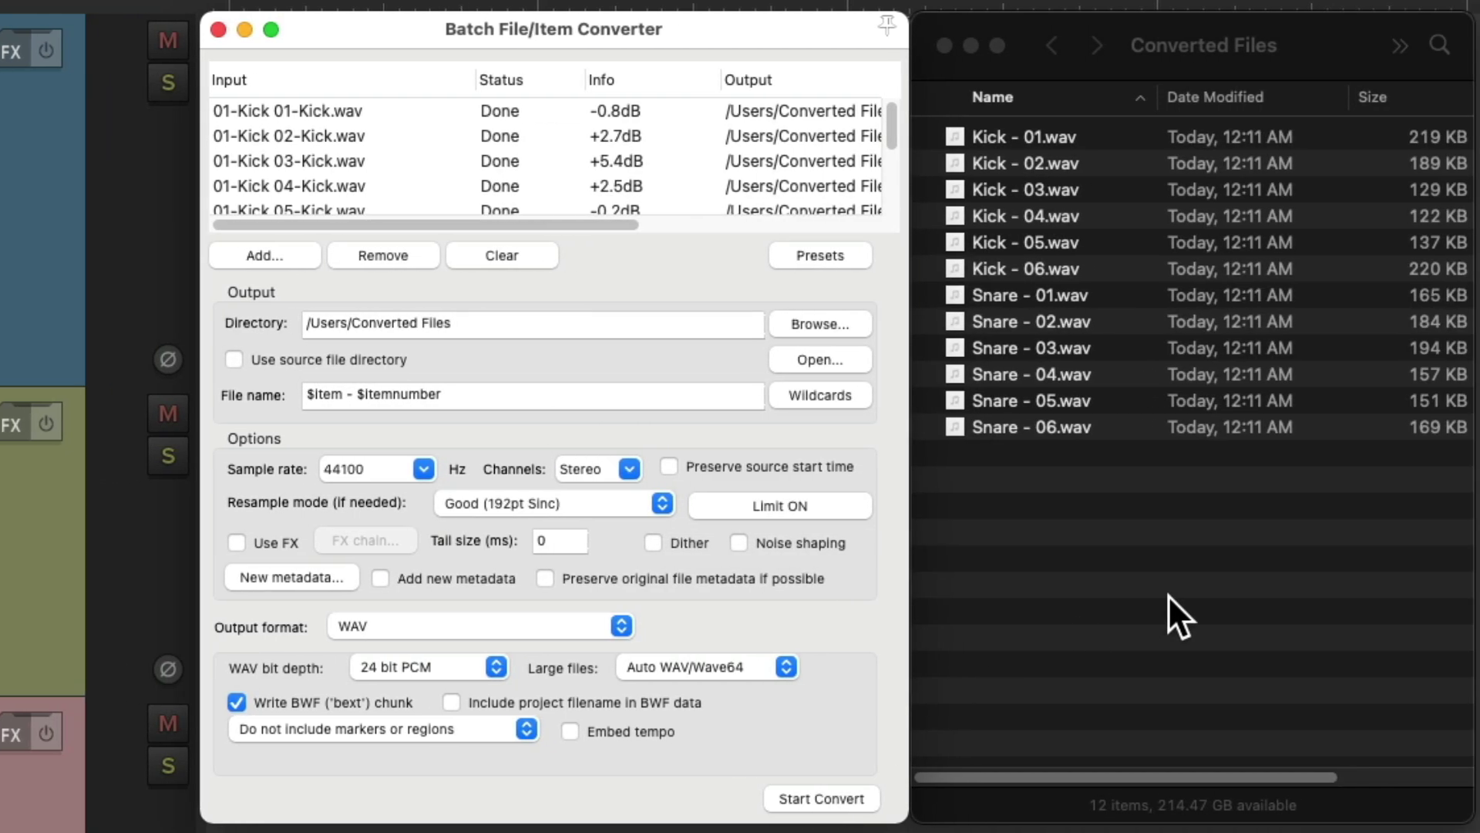
left_click(1344, 704)
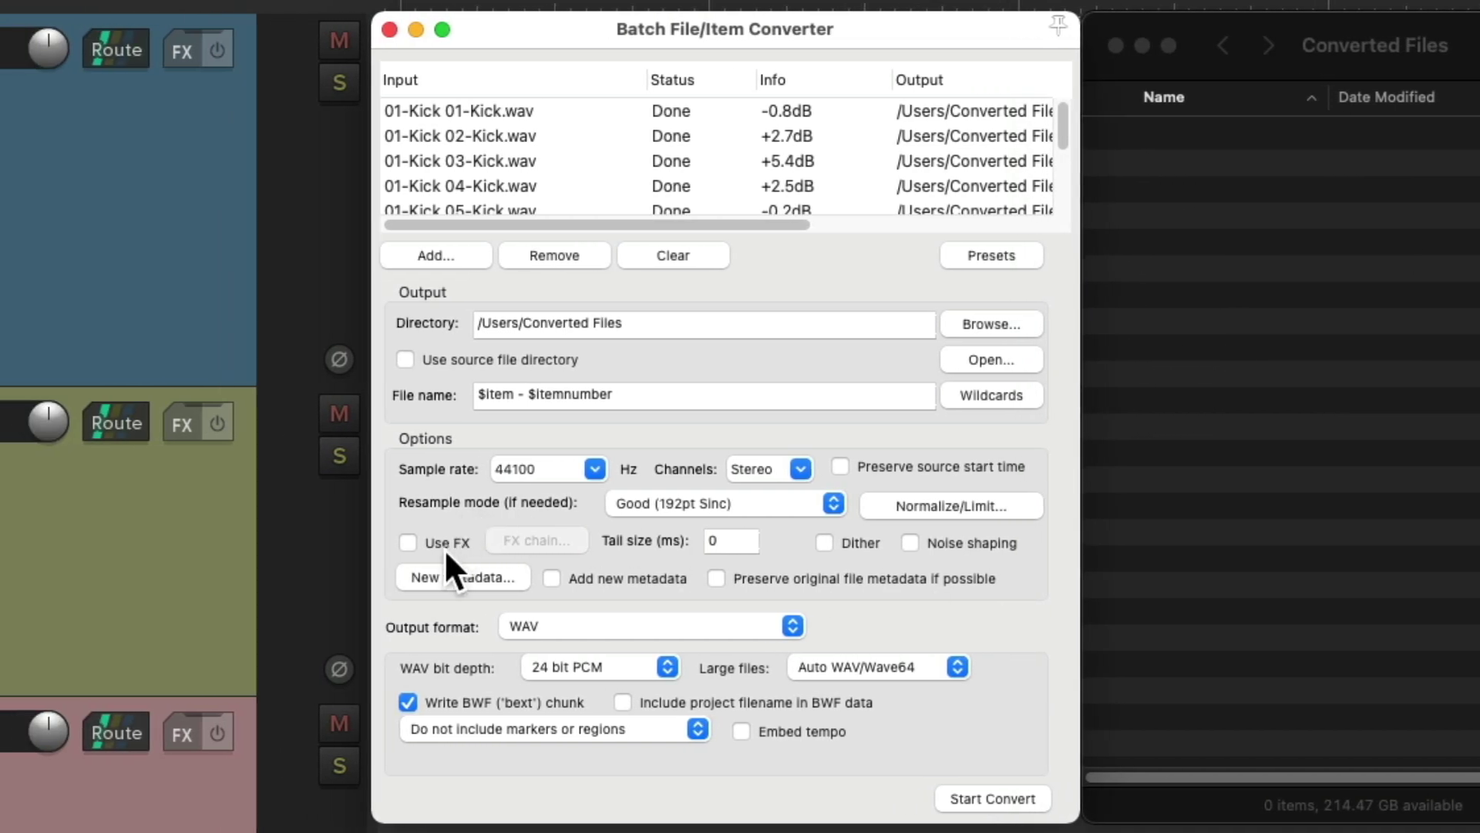
Step: Enable Use FX and add ReaComp at -19.4 dB threshold, 6.71 ratio, shorter attack
left_click(409, 544)
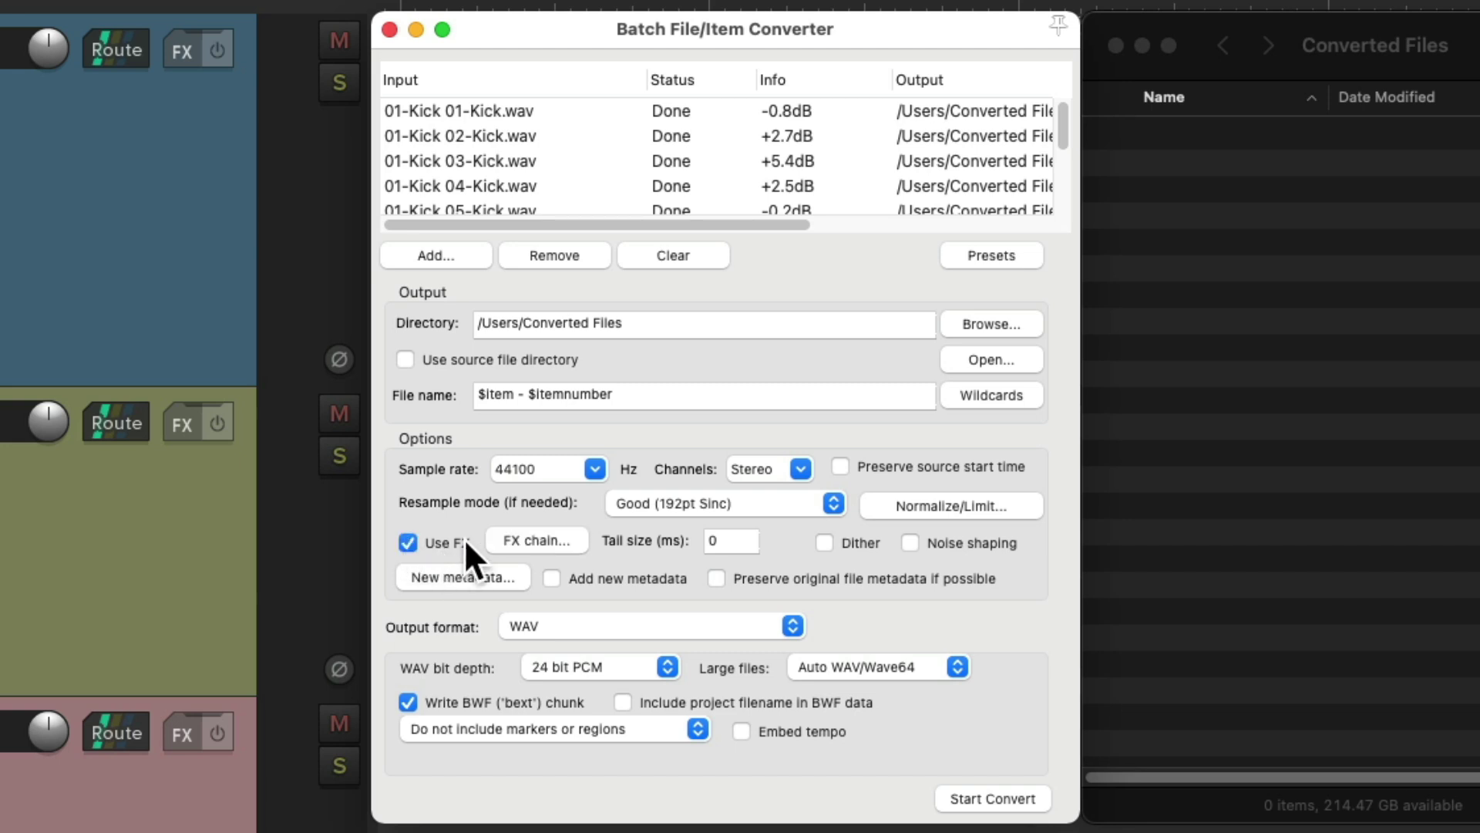
left_click(525, 538)
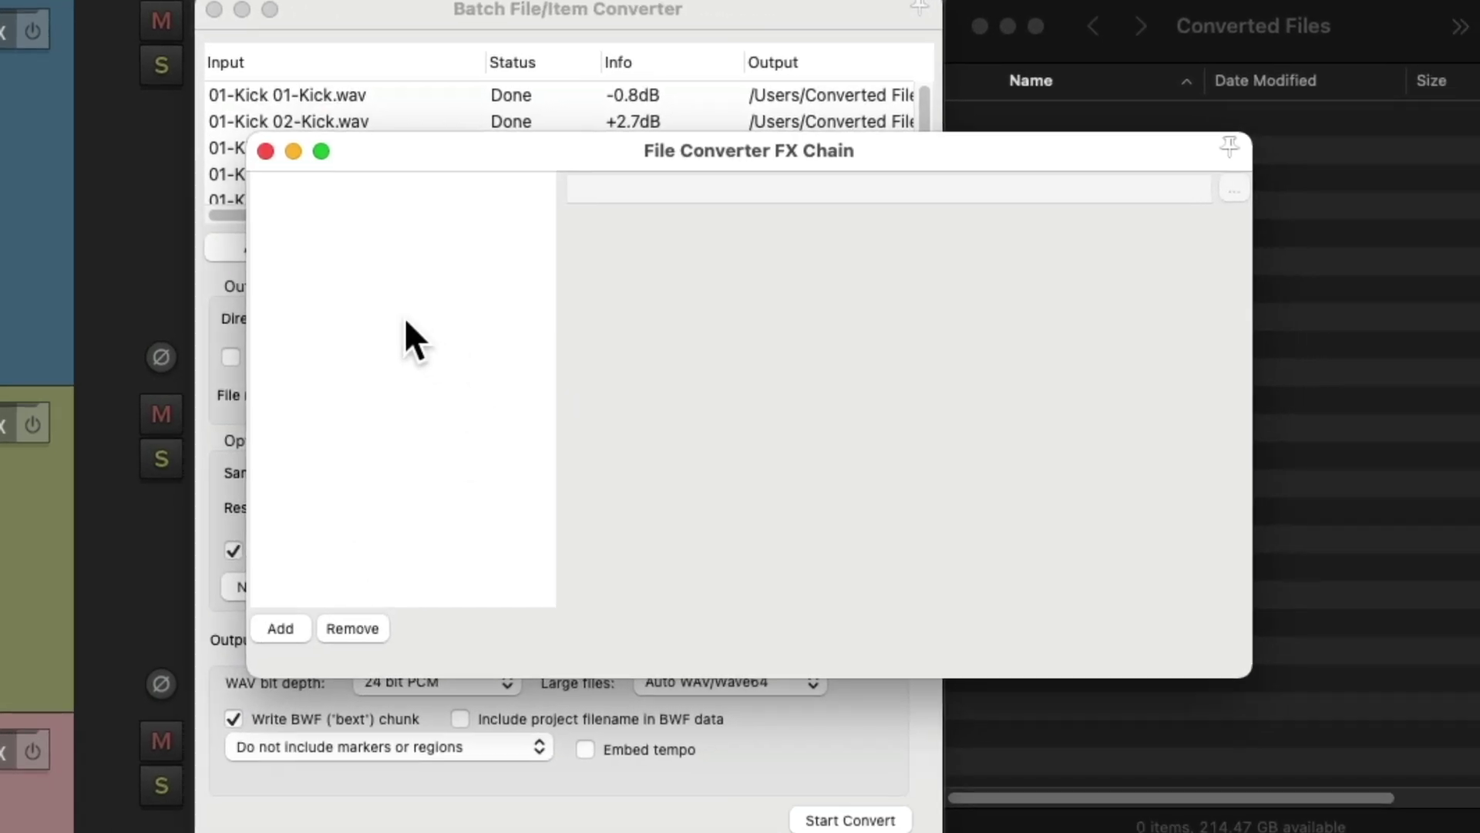
double_click(404, 316)
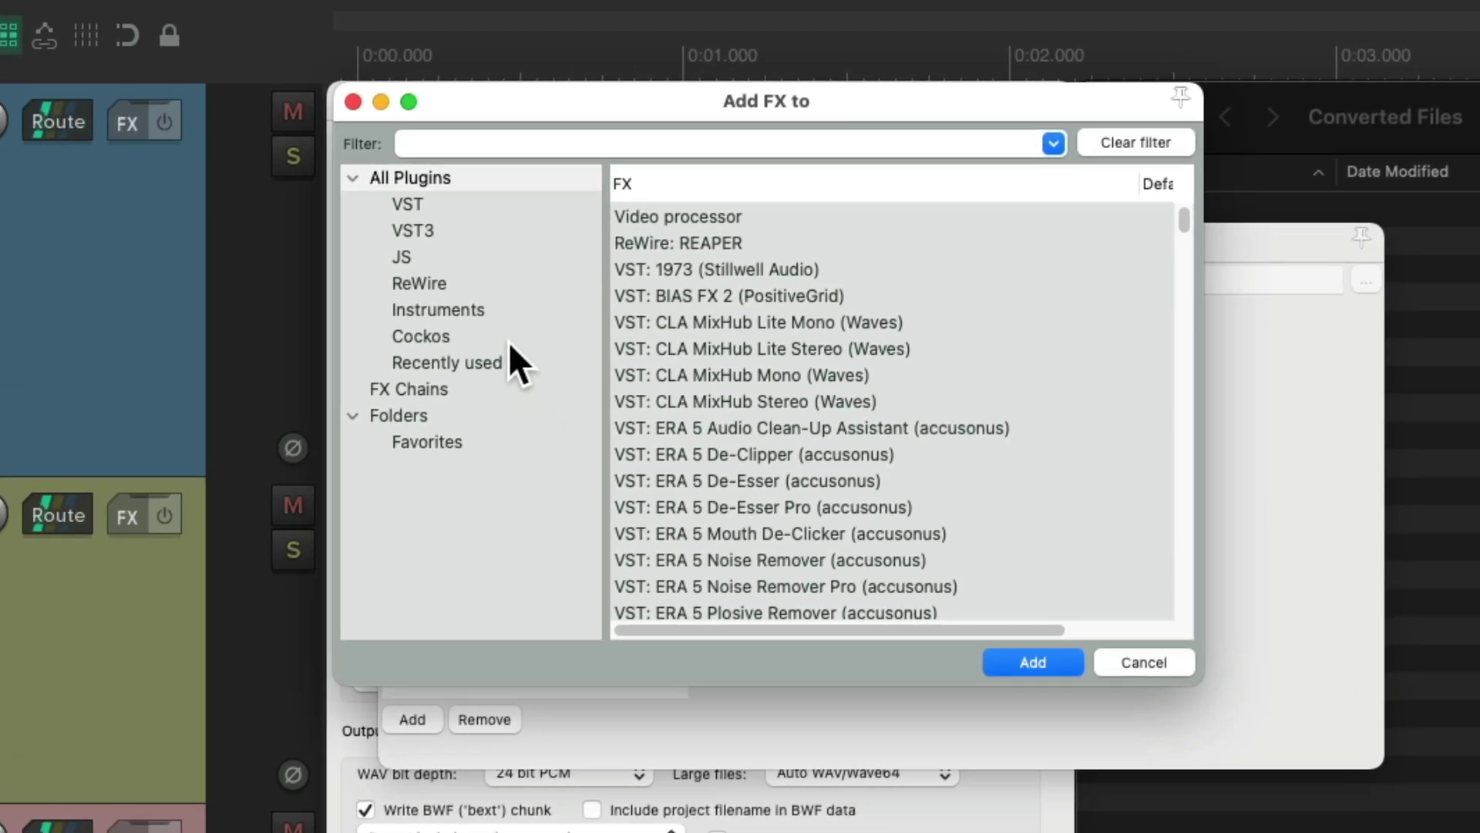
left_click(505, 334)
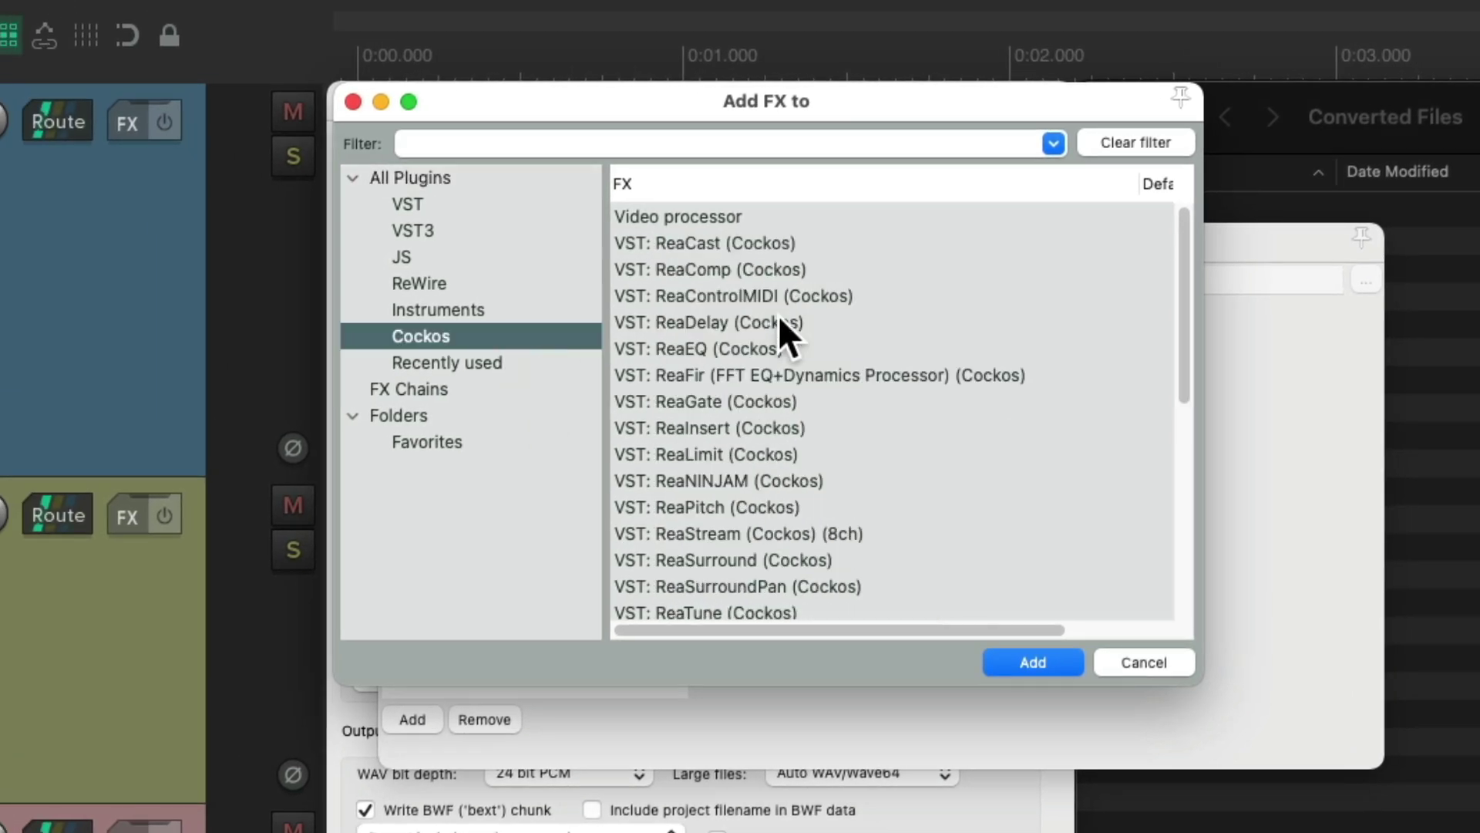
left_click(835, 269)
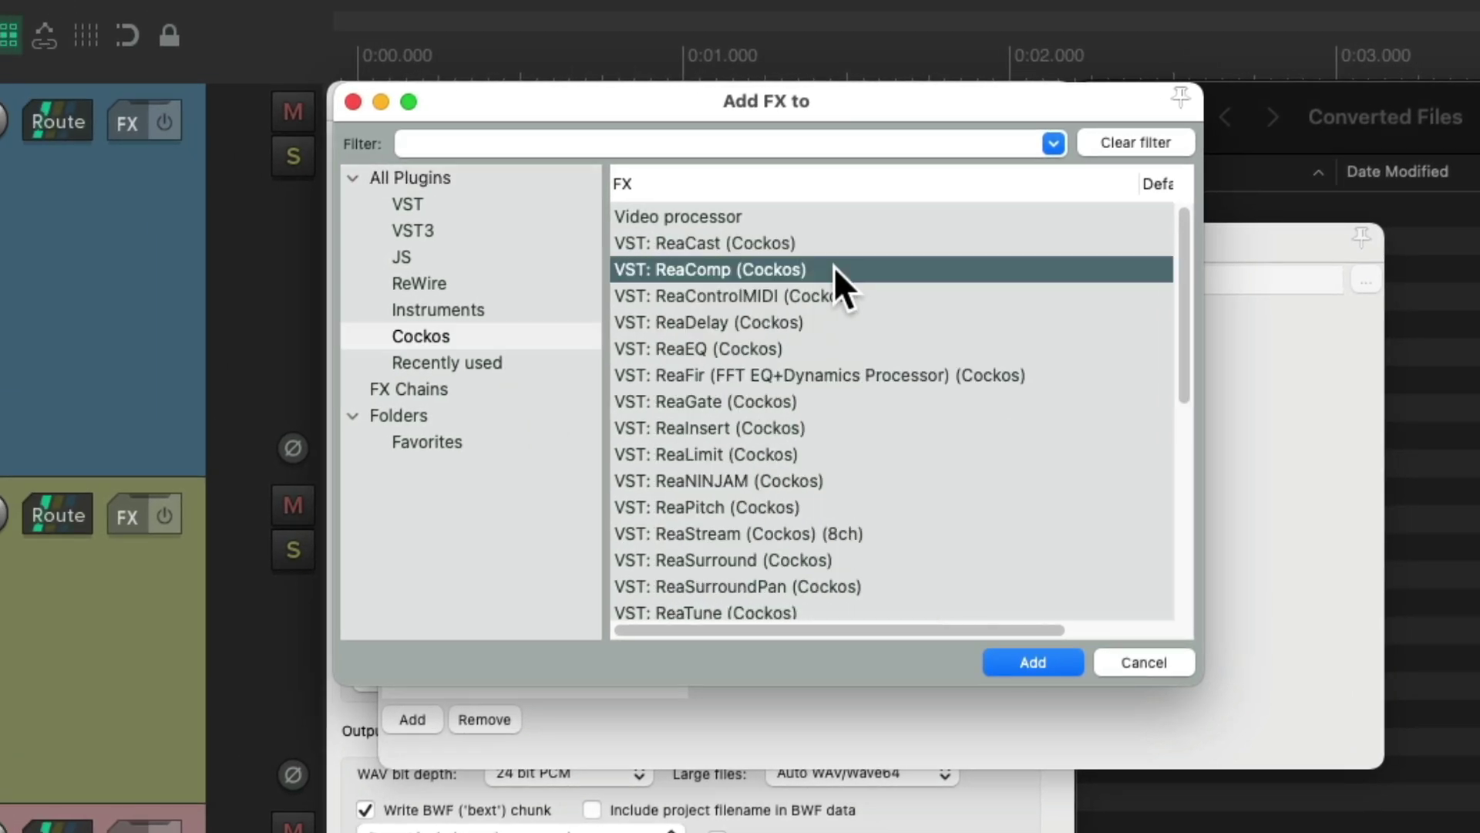
double_click(832, 269)
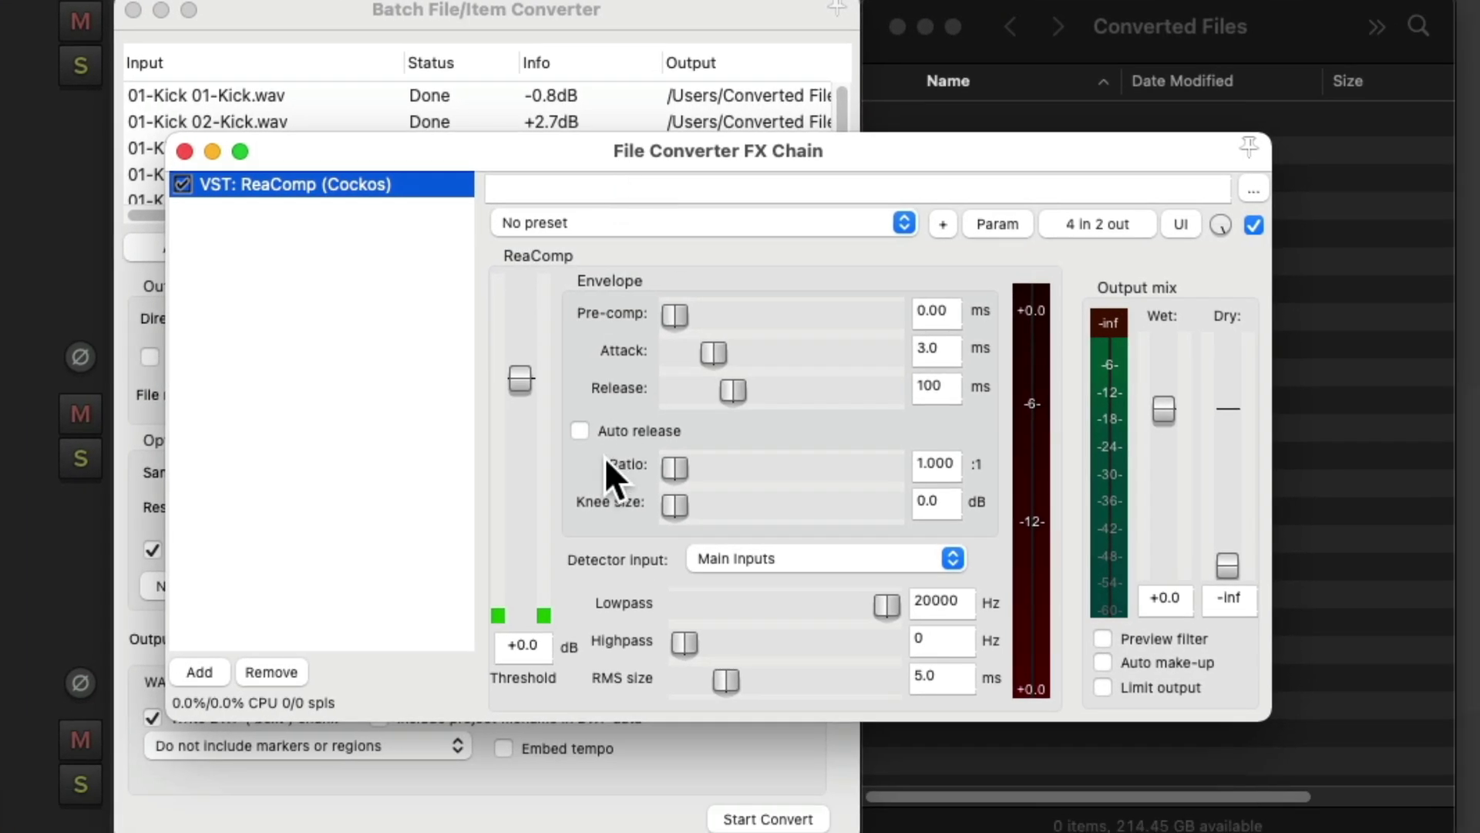
left_click_drag(520, 377, 526, 487)
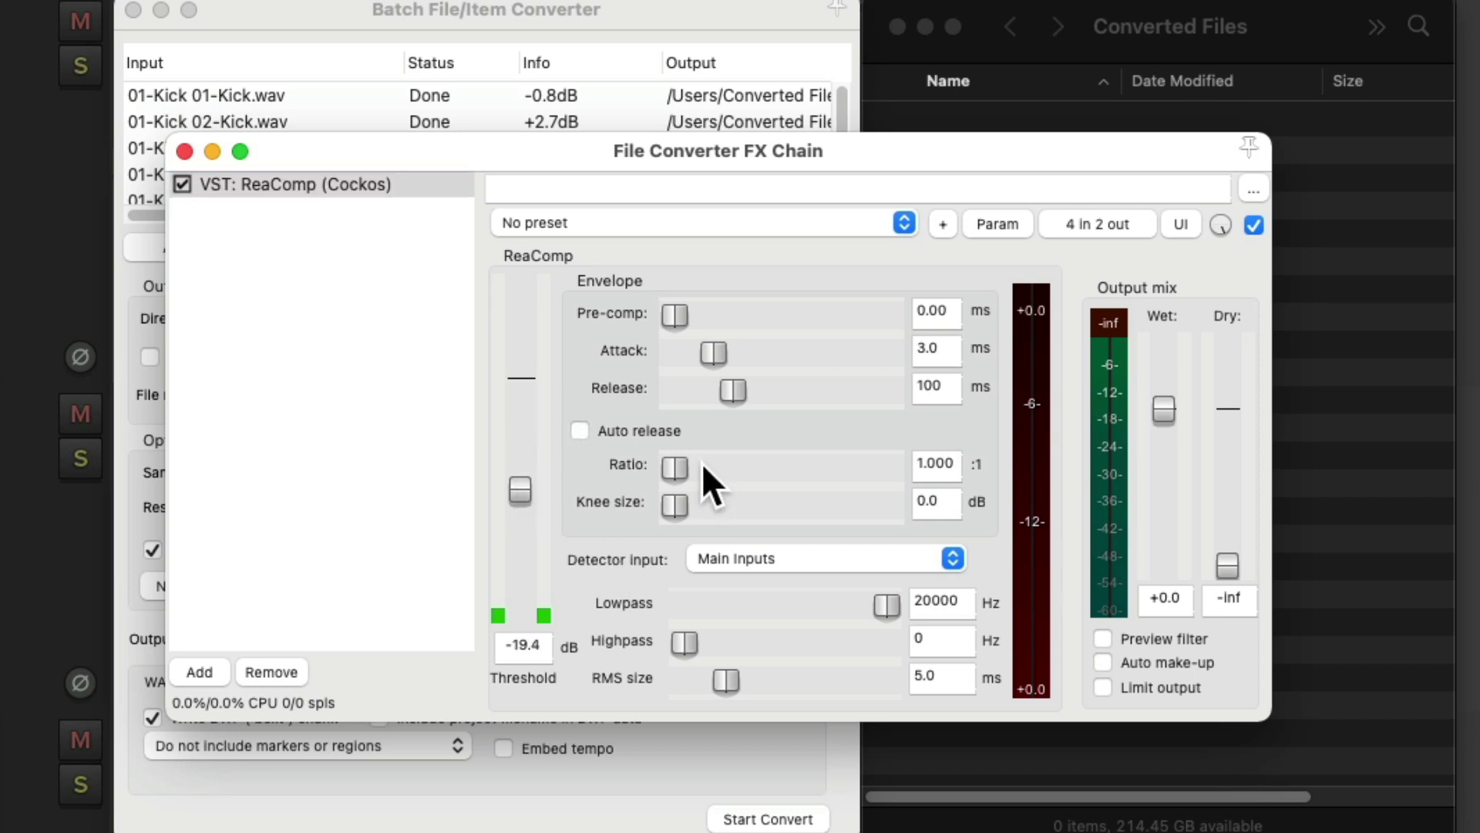
left_click_drag(697, 466, 780, 500)
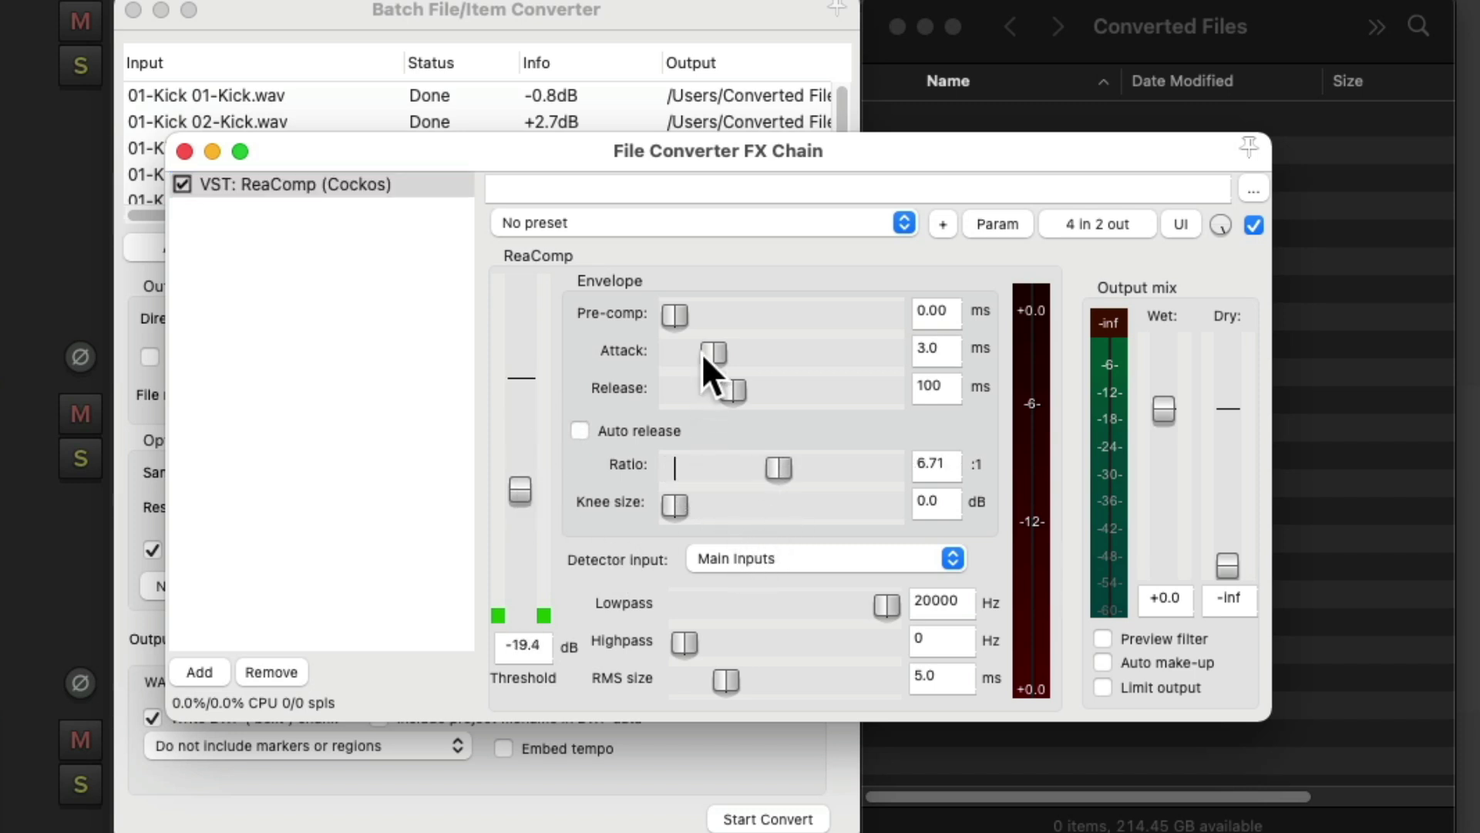
left_click_drag(703, 350, 710, 404)
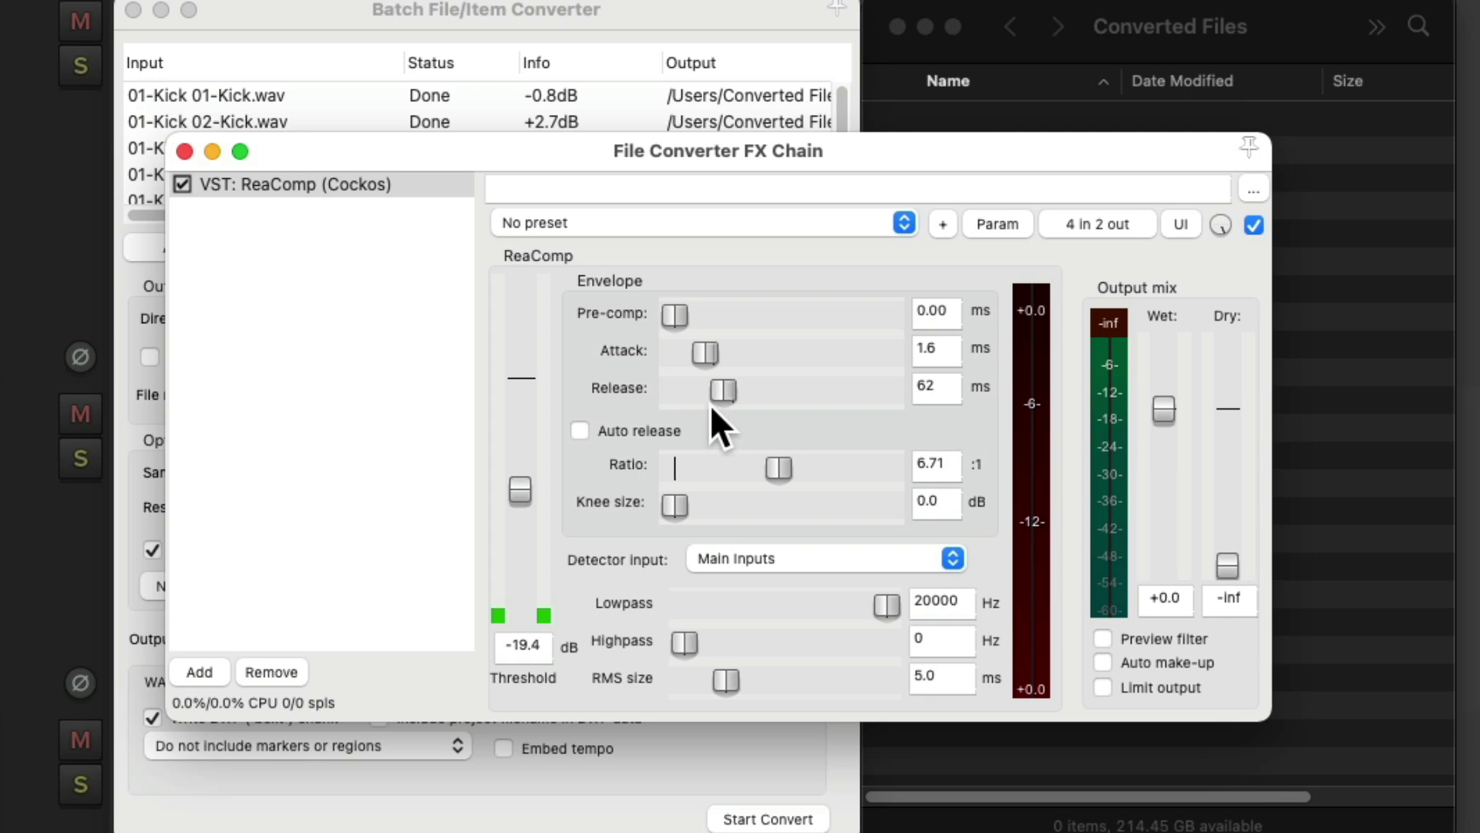
Step: Add ReaEQ: low band -4.0 dB at 87 Hz, band 2 +2.2 dB at 249 Hz, band 3 -3.2 dB, high shelf +3.2 dB
double_click(366, 305)
left_click(379, 287)
left_click(651, 294)
double_click(757, 346)
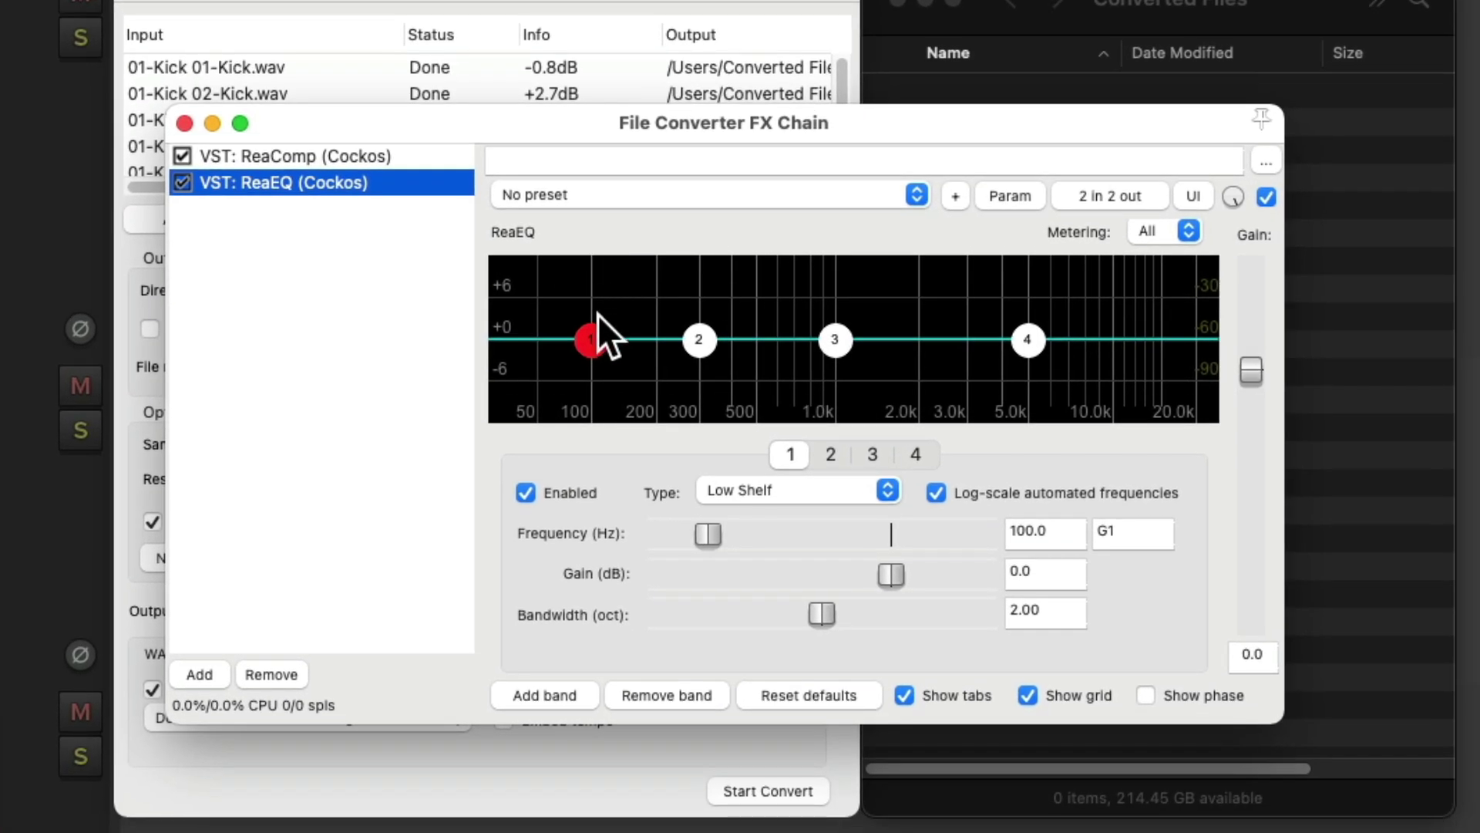
left_click_drag(591, 339, 588, 363)
left_click_drag(701, 339, 679, 324)
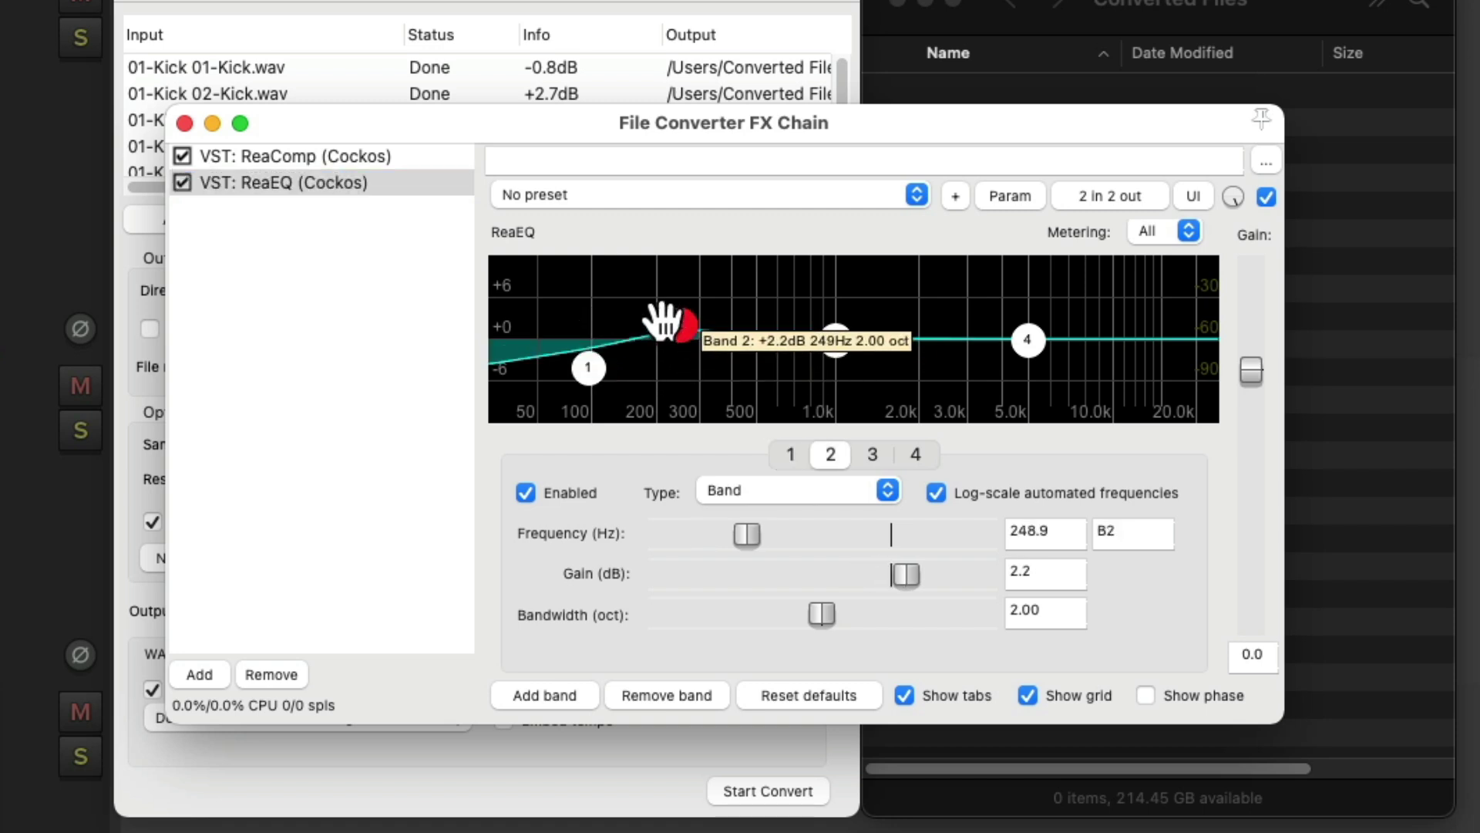
left_click_drag(839, 337, 836, 361)
left_click_drag(1028, 338, 1003, 316)
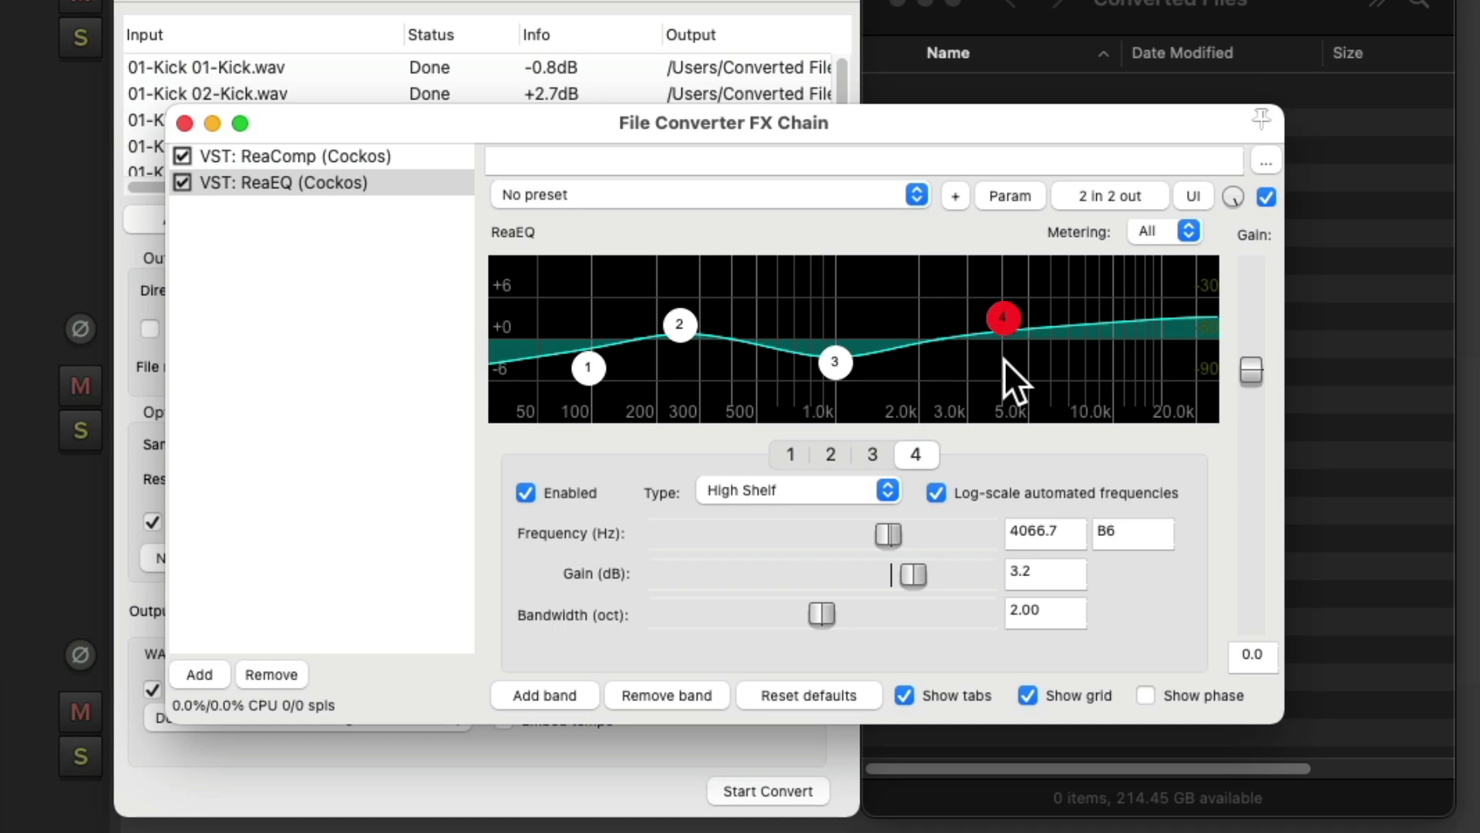
Step: Close the FX chain, keep Use FX on, and convert the kick and snare files
left_click(185, 123)
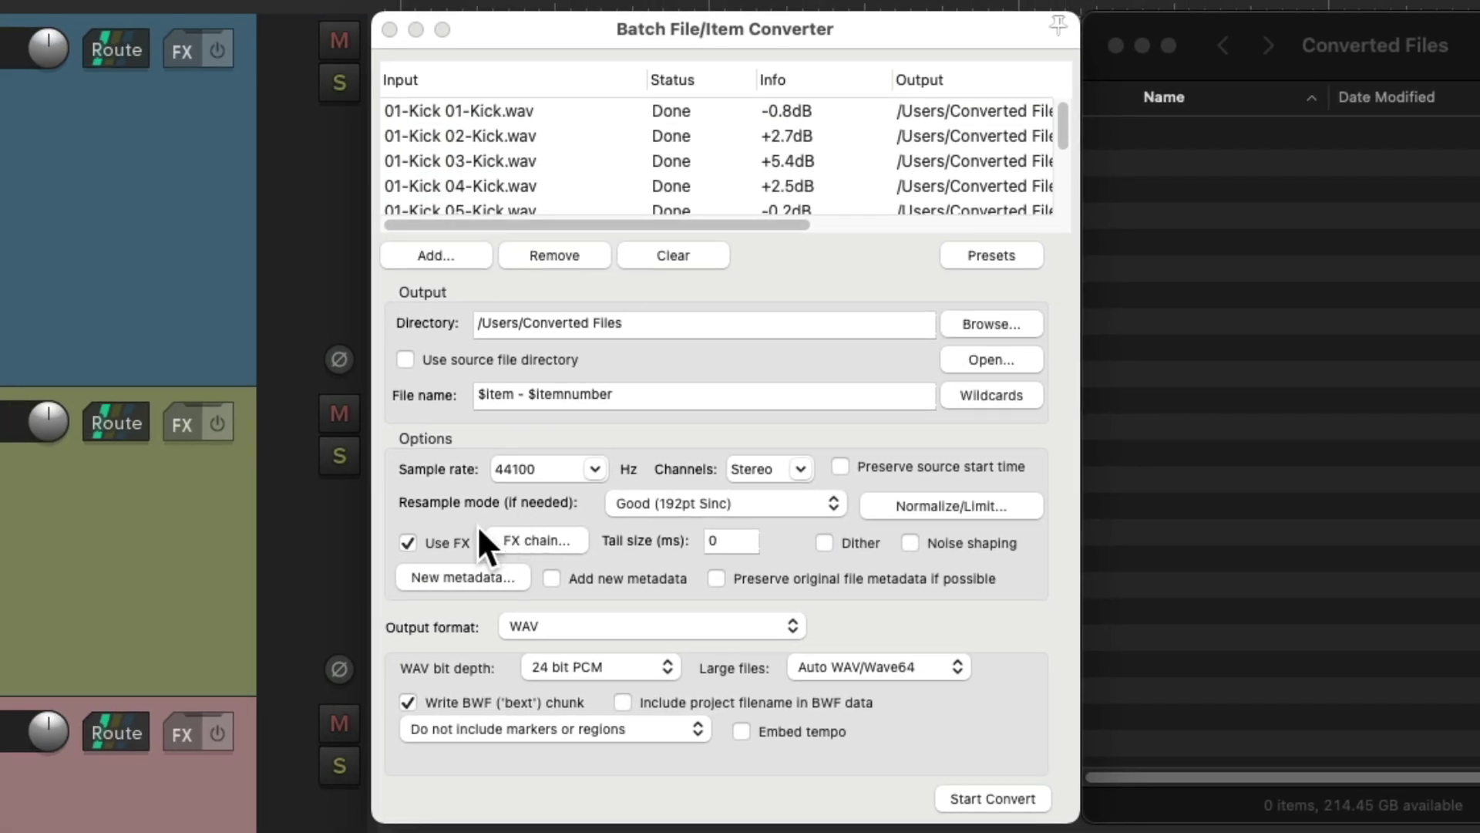
left_click(446, 535)
left_click(403, 542)
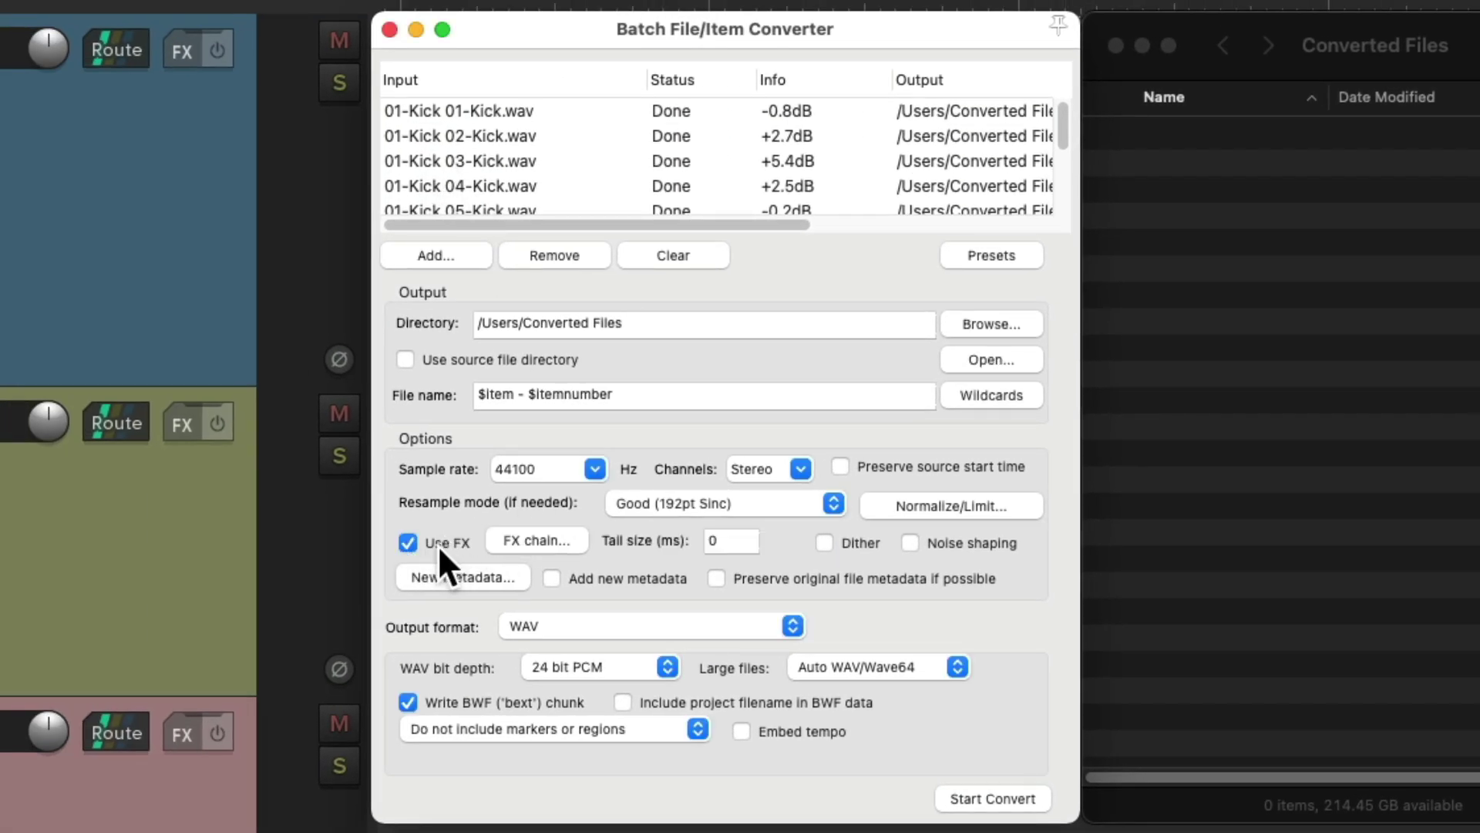
left_click(1013, 800)
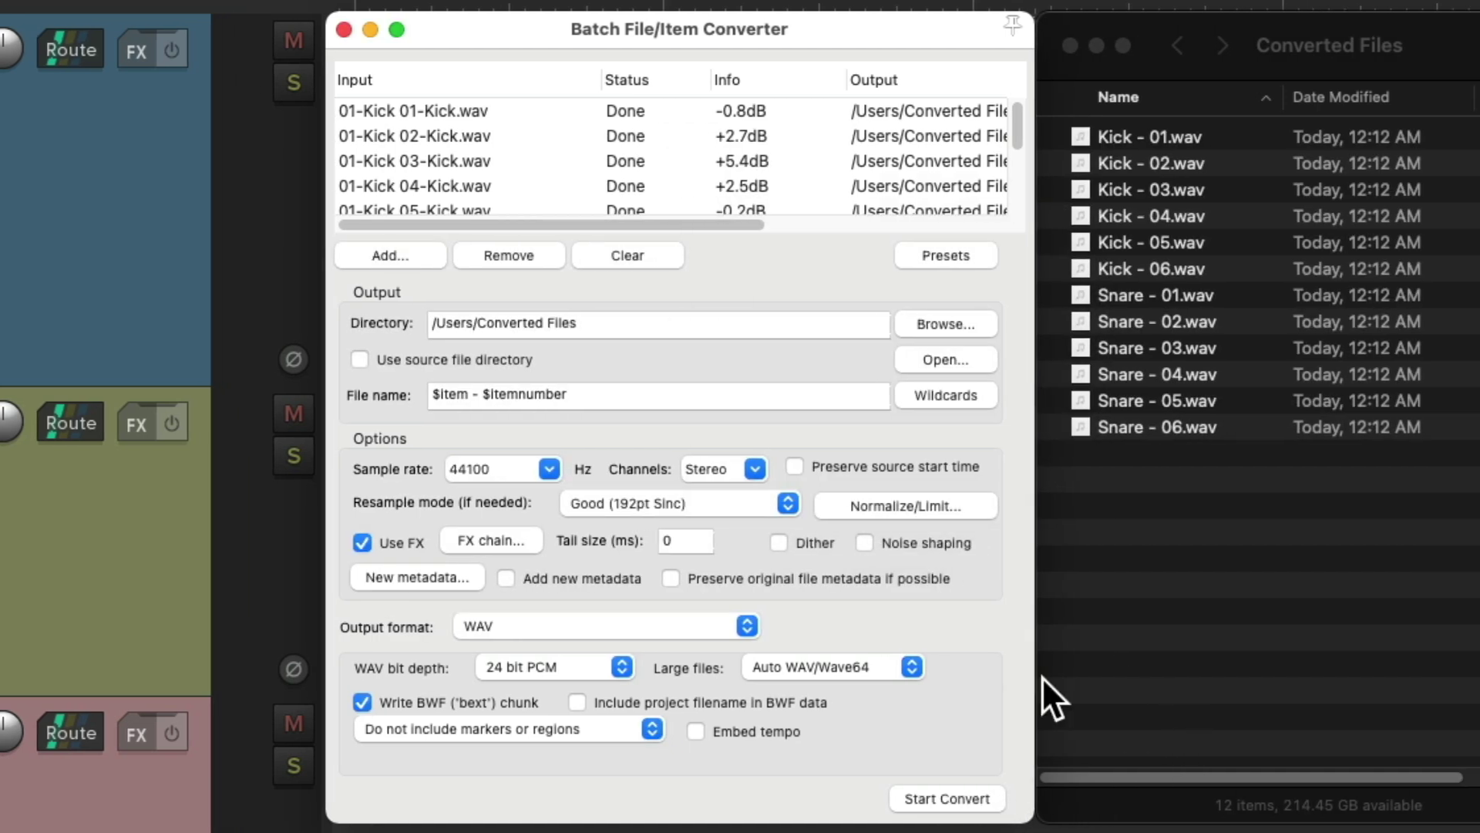
Step: Delete all twelve converted files from the Converted Files folder
left_click(1271, 562)
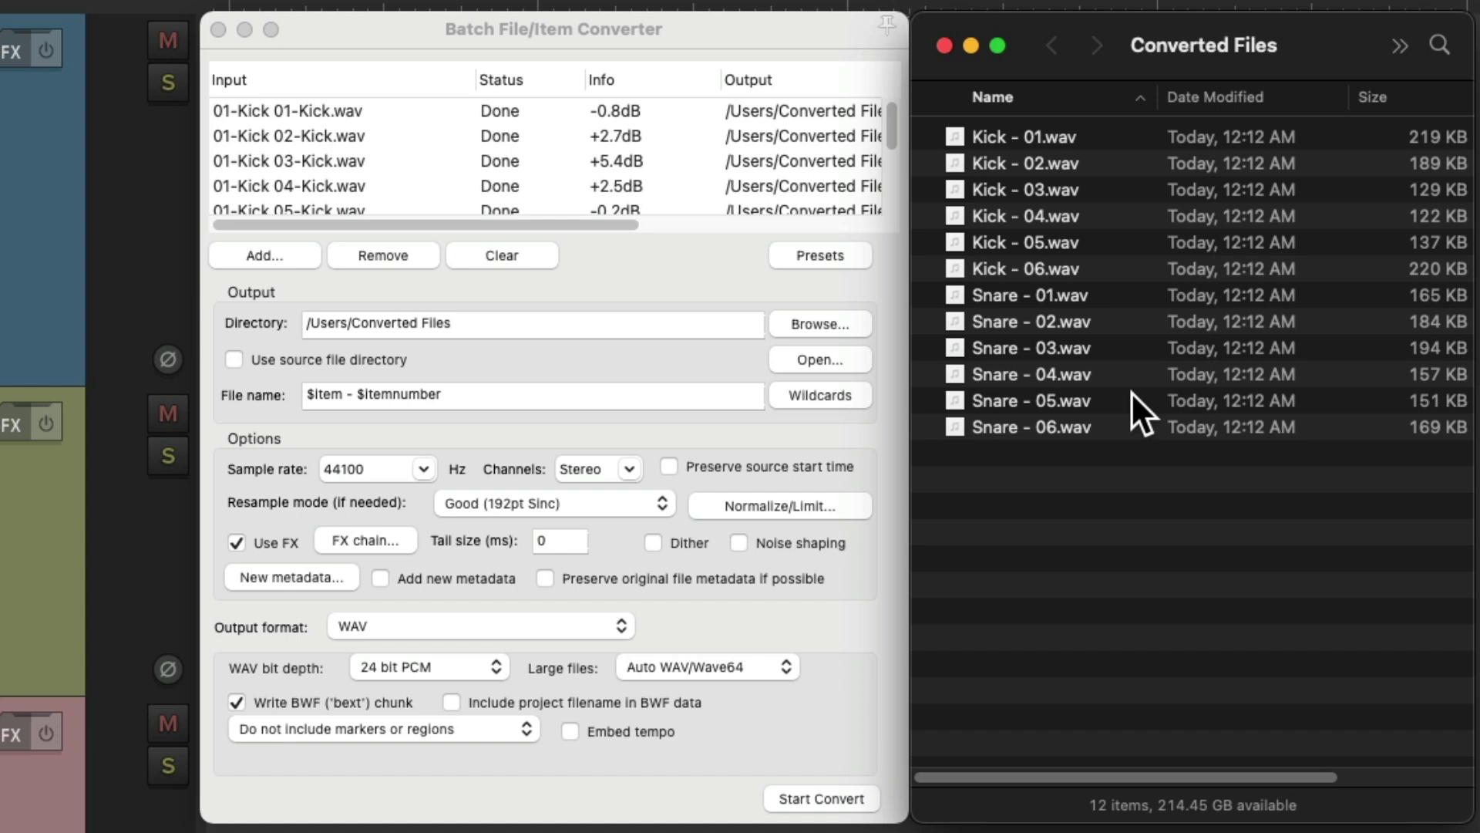
key("super+a")
key("super+BackSpace")
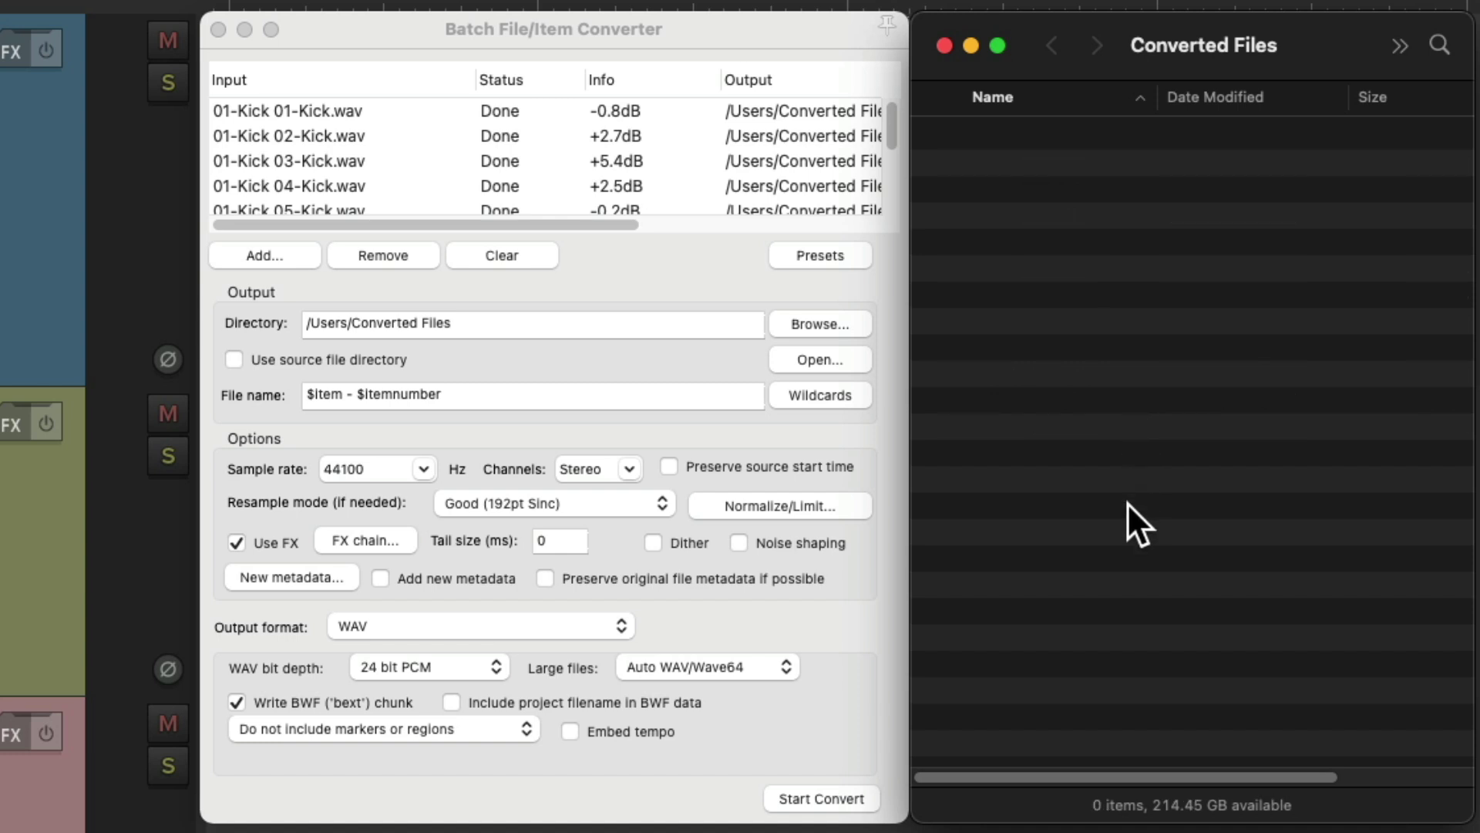
Step: Toggle Use FX on and off, leaving FX processing unchecked in the batch converter
left_click(723, 605)
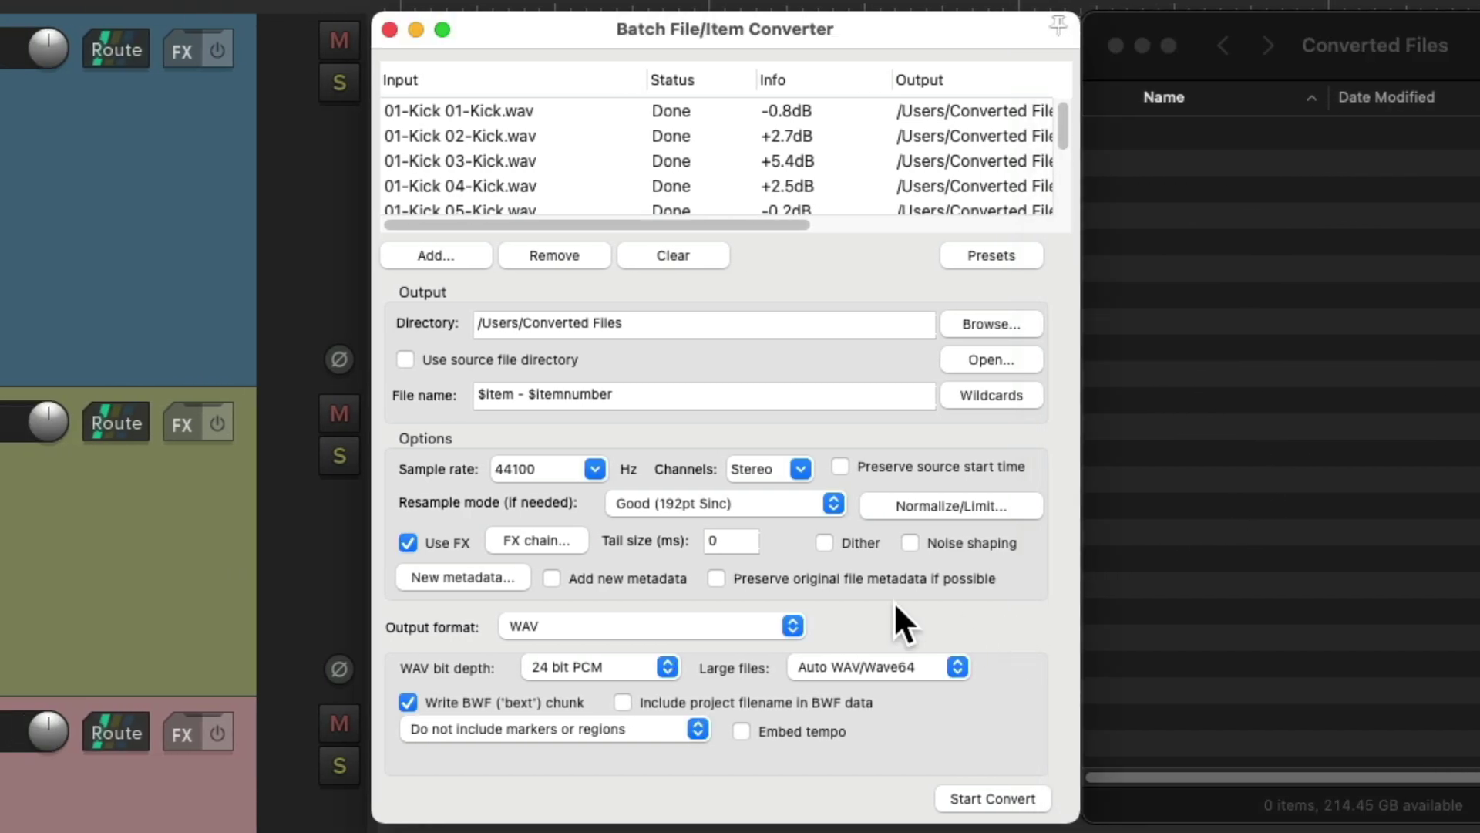
left_click(406, 543)
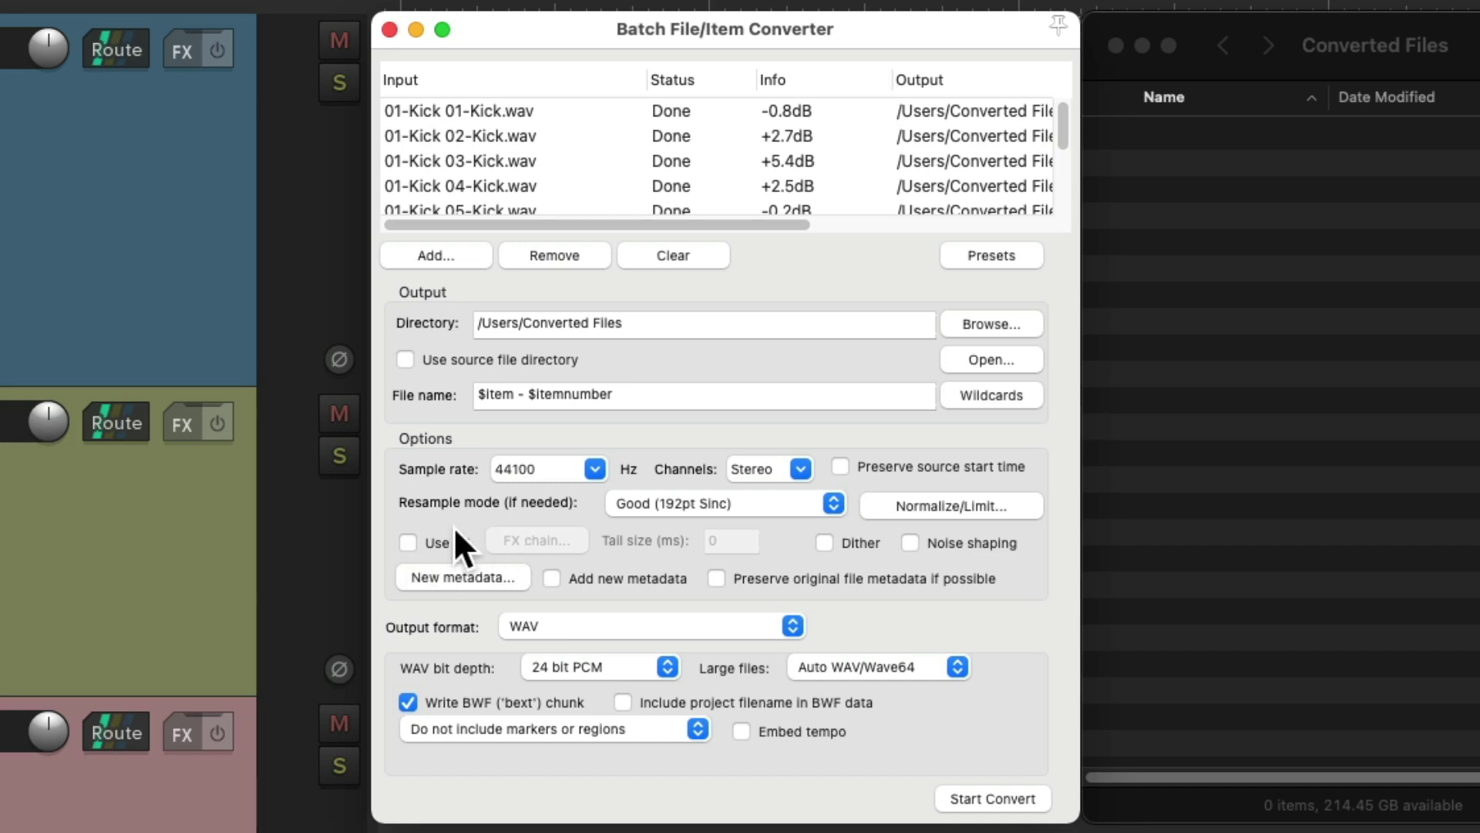
left_click(400, 541)
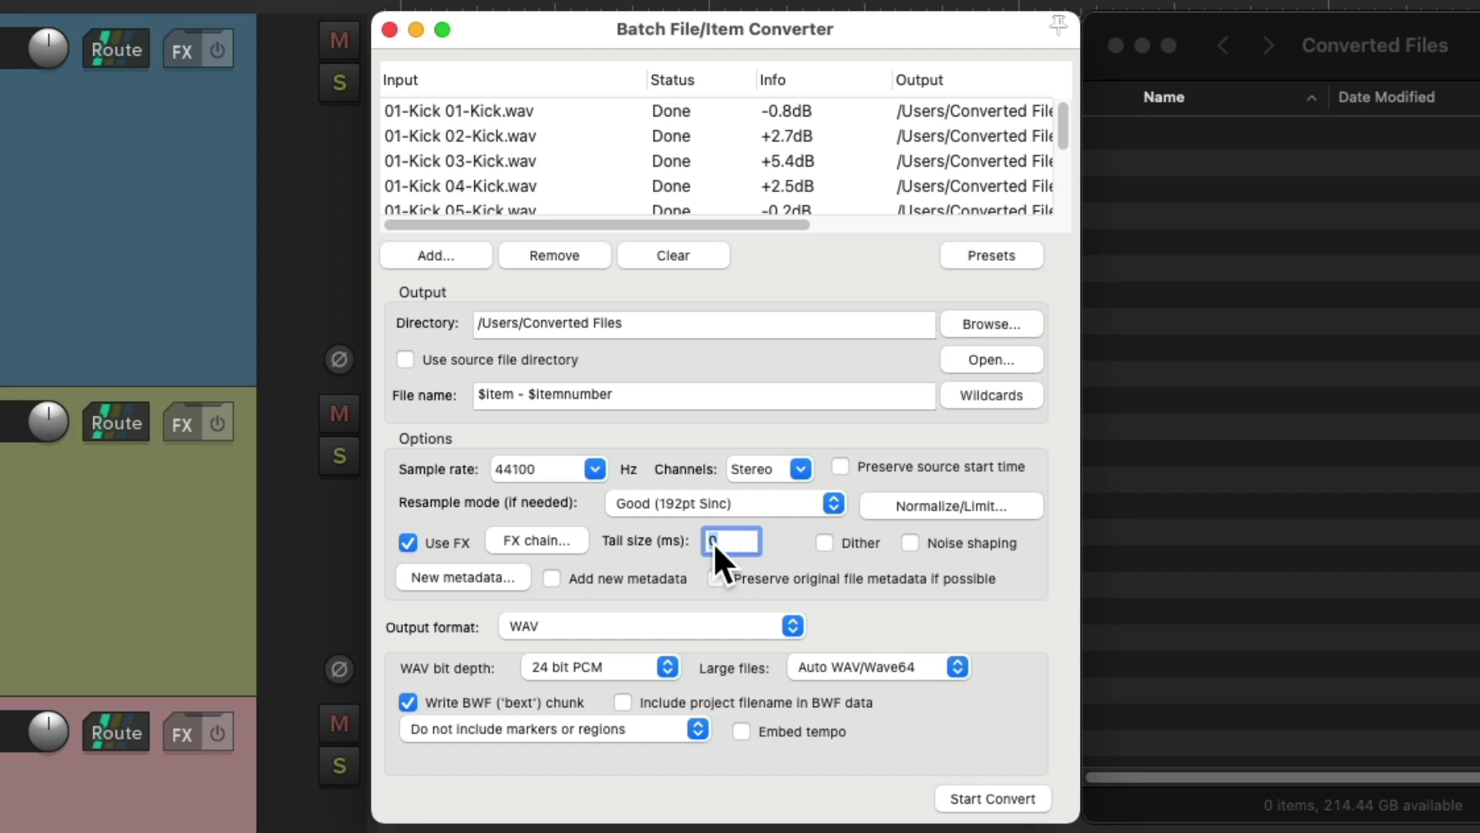
left_click(407, 543)
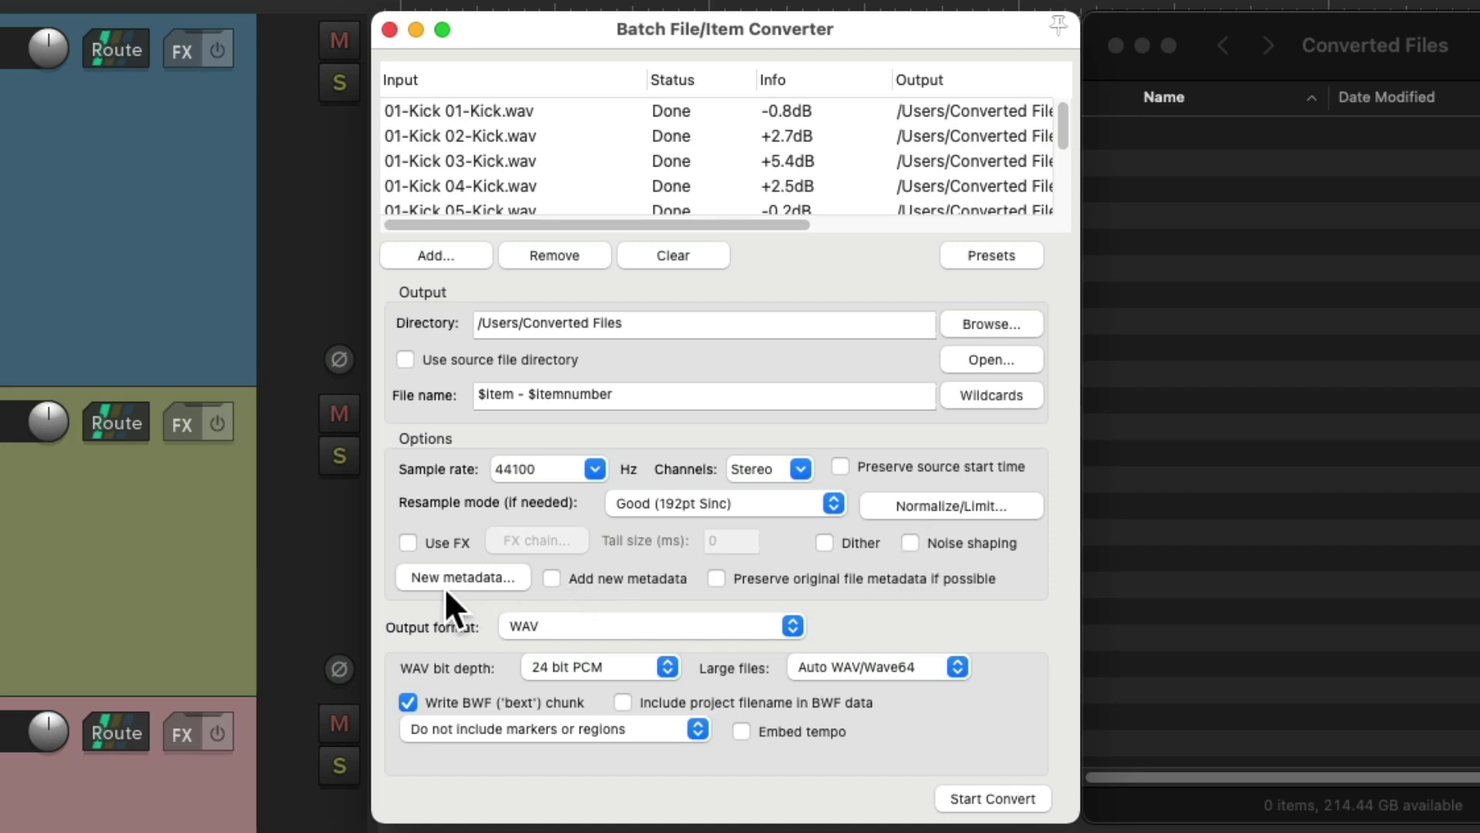
Step: Browse the New metadata fields, then enable 'Preserve original file metadata if possible'
left_click(465, 576)
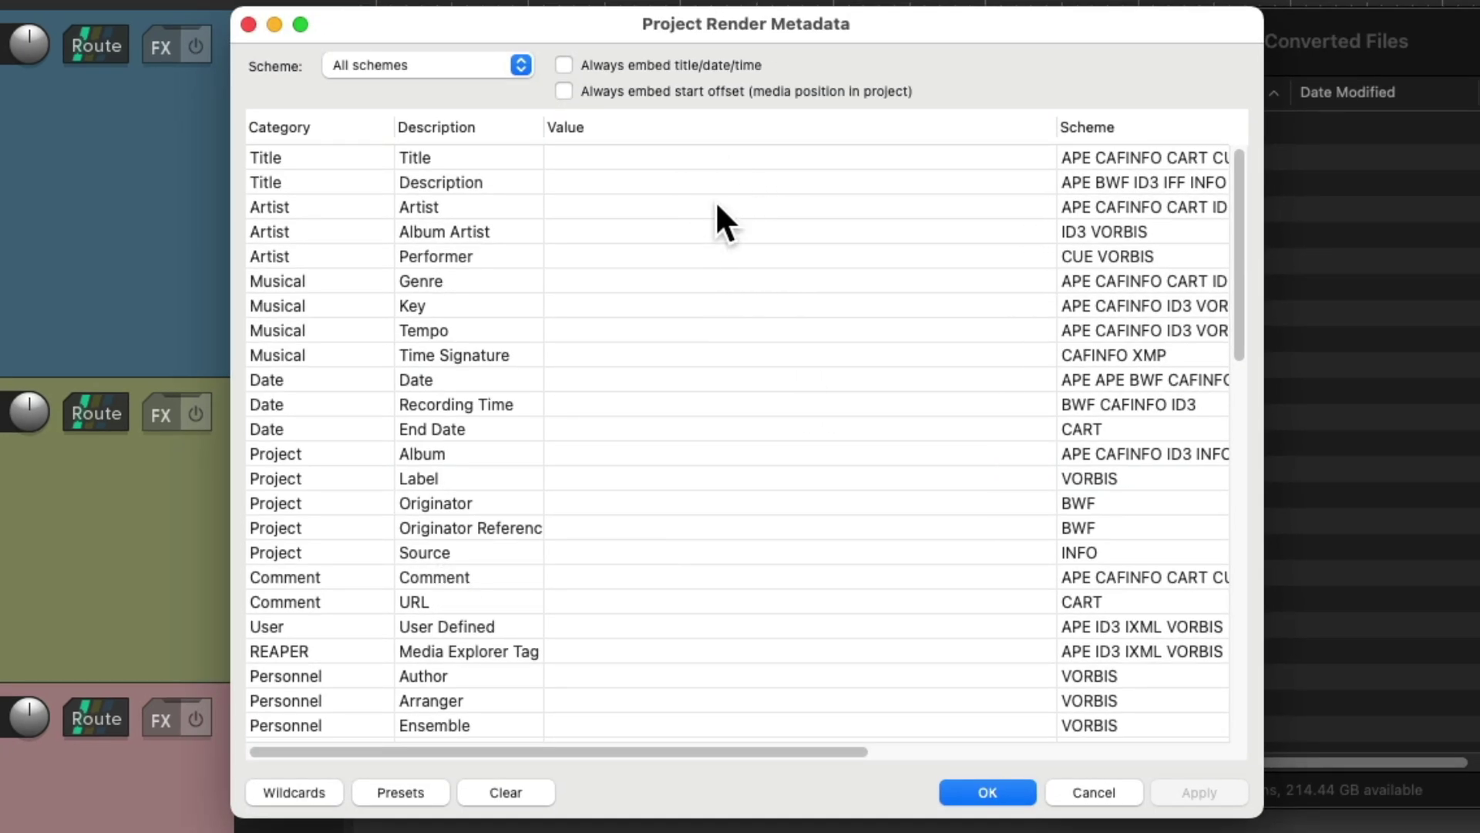
scroll(779, 316, "down", 15)
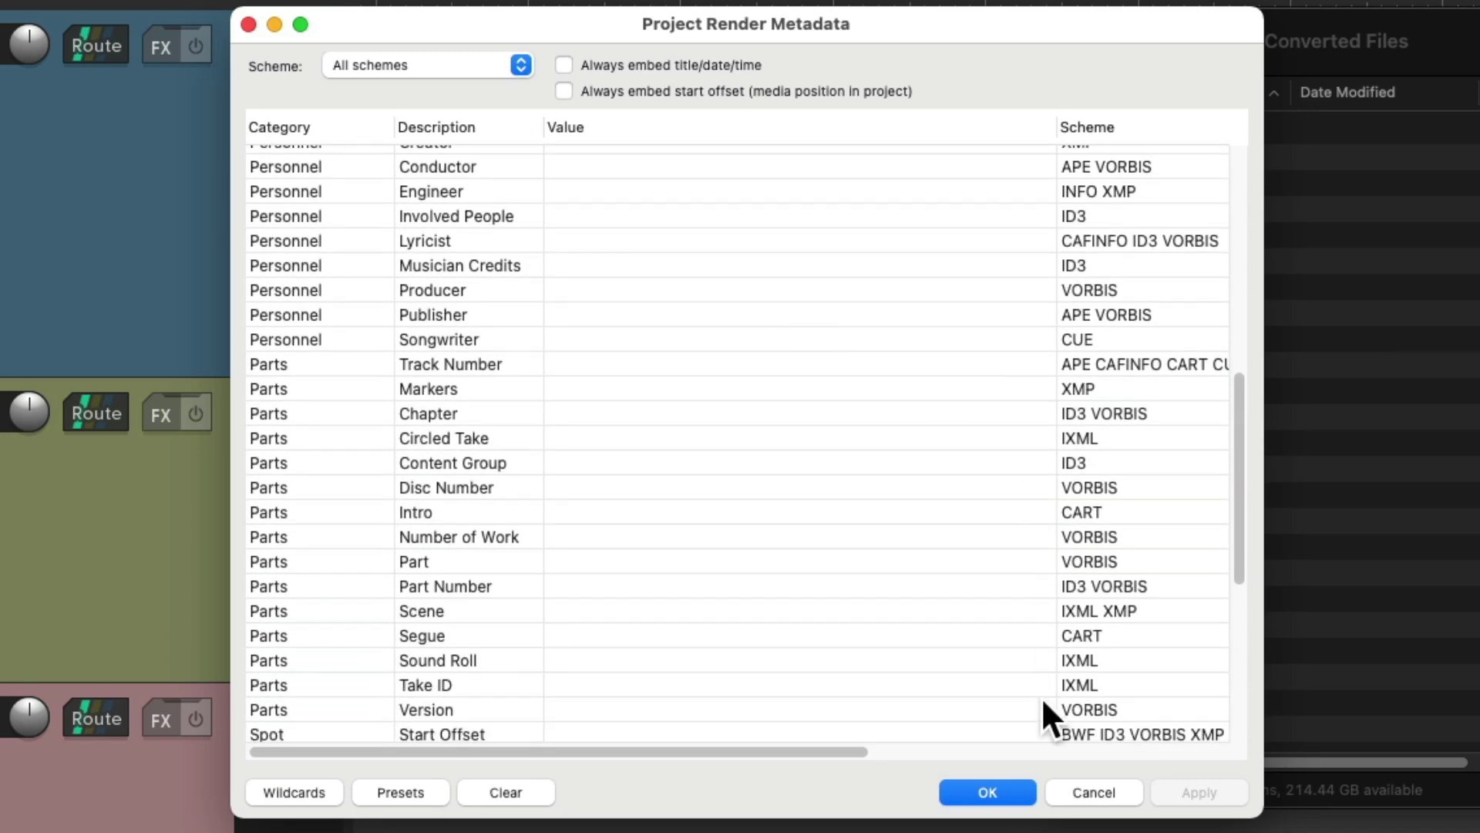
left_click(992, 792)
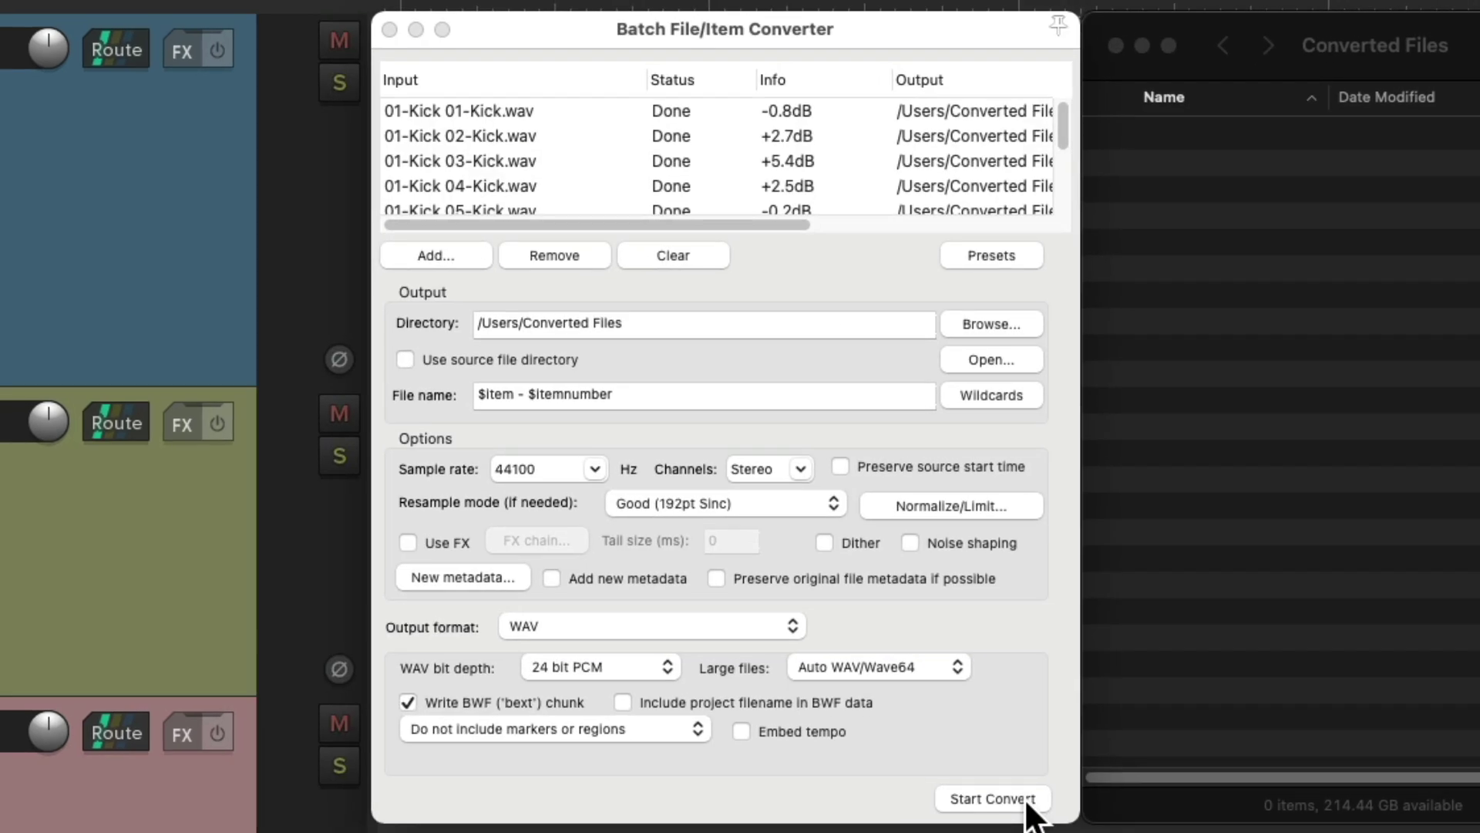
left_click(550, 578)
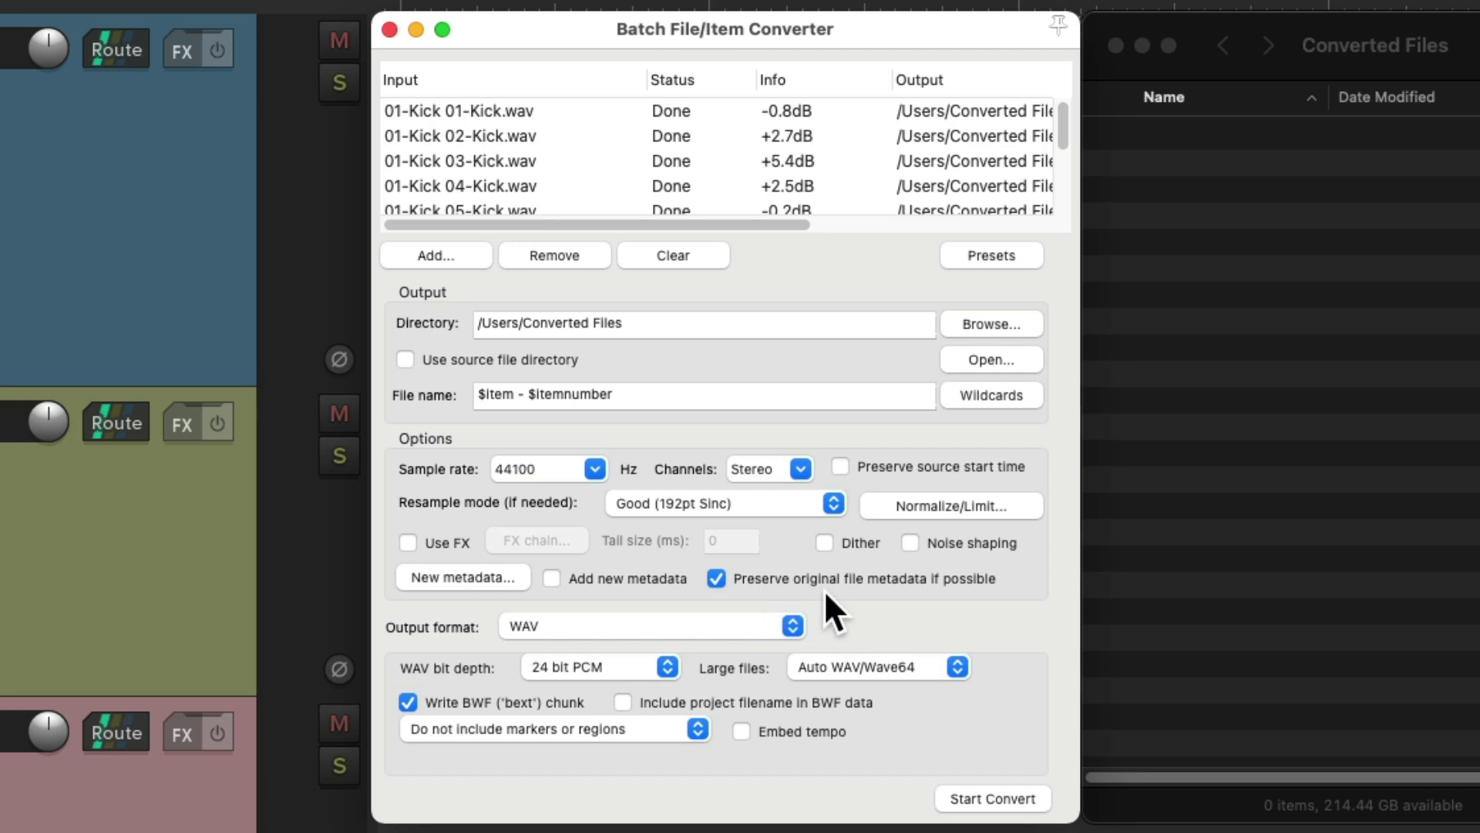
Step: Turn off metadata preservation and save the format as preset '44.1kHz - Stereo - 24bit - Wav'
left_click(717, 579)
left_click(968, 255)
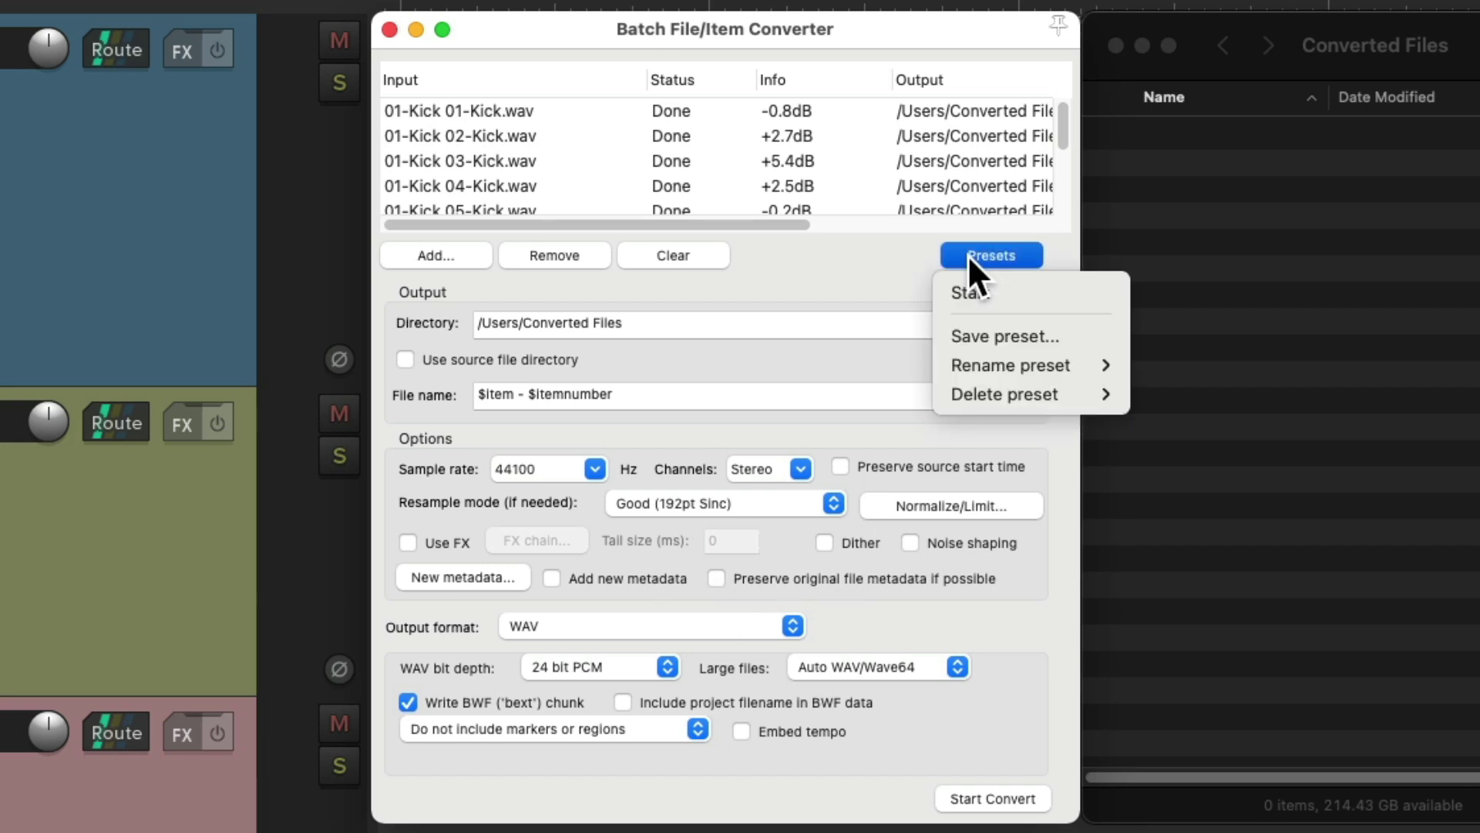
left_click(949, 345)
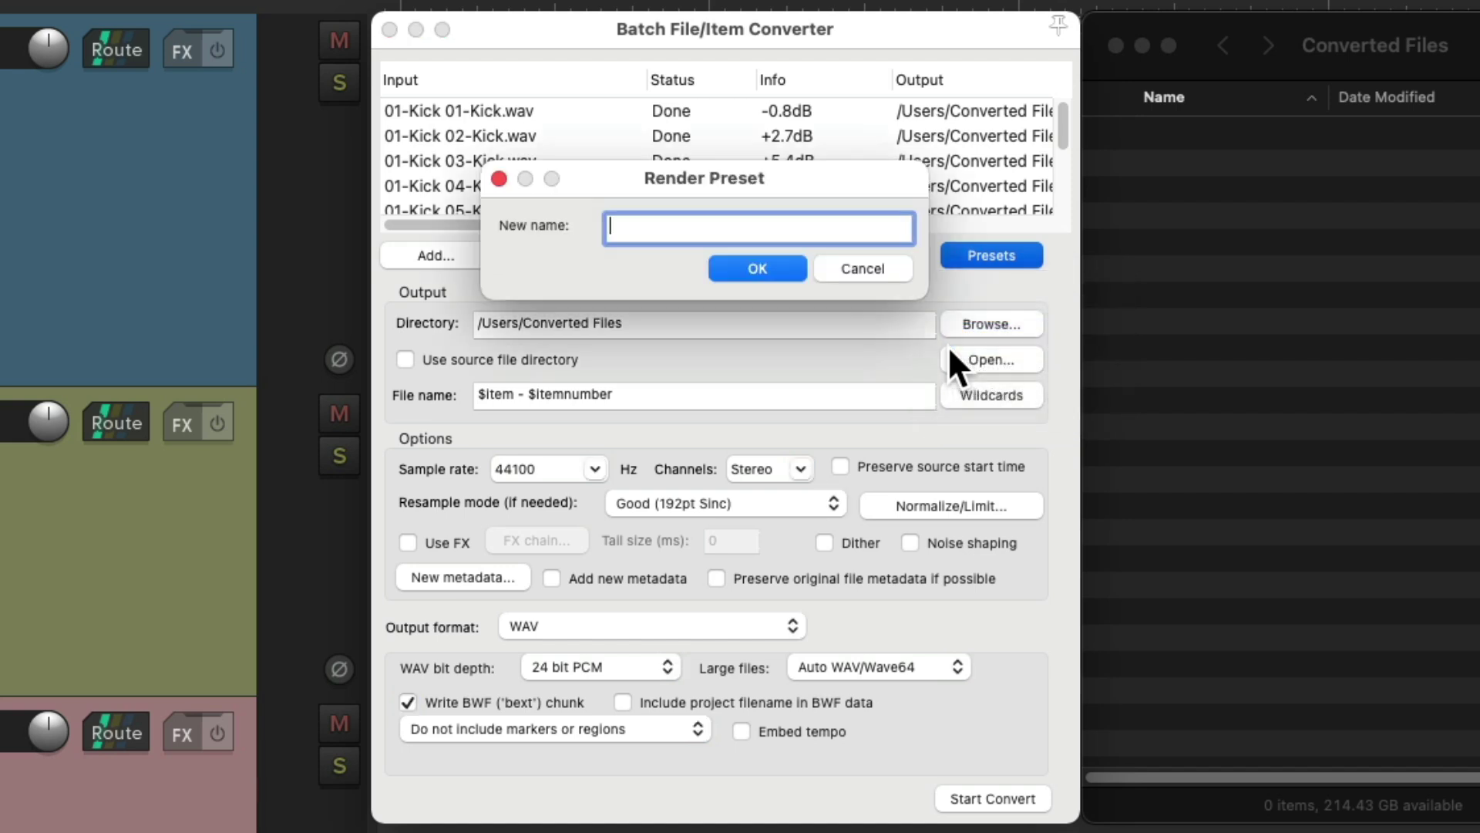
type("44.1kHz - Stereo - 24bit - Wav")
left_click(773, 261)
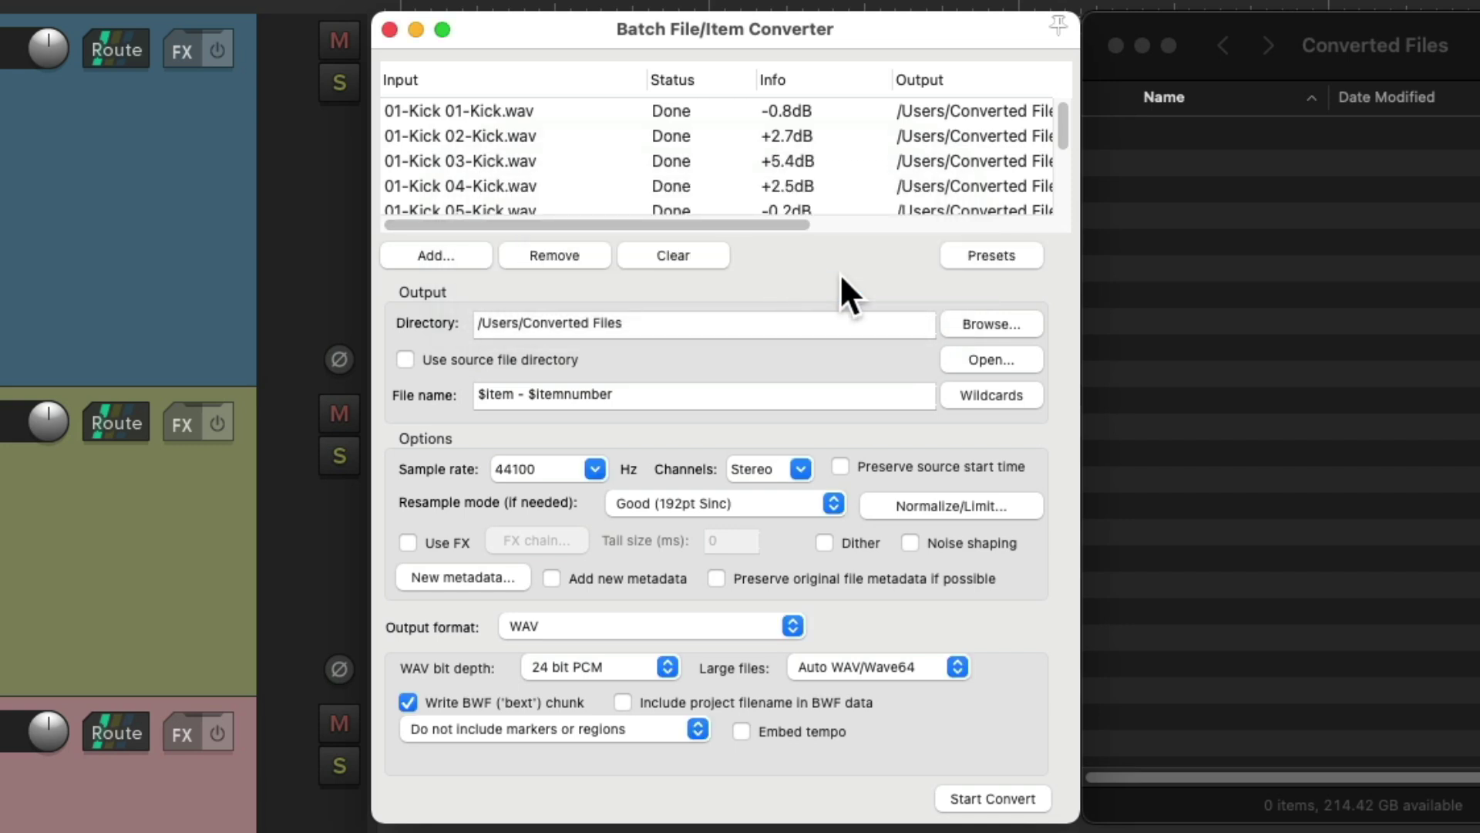
Step: Change the format to CAF, 22050 Hz, mono, then reload the saved preset to verify it
left_click(756, 626)
left_click(741, 676)
left_click(594, 469)
left_click(517, 580)
left_click(800, 469)
left_click(780, 509)
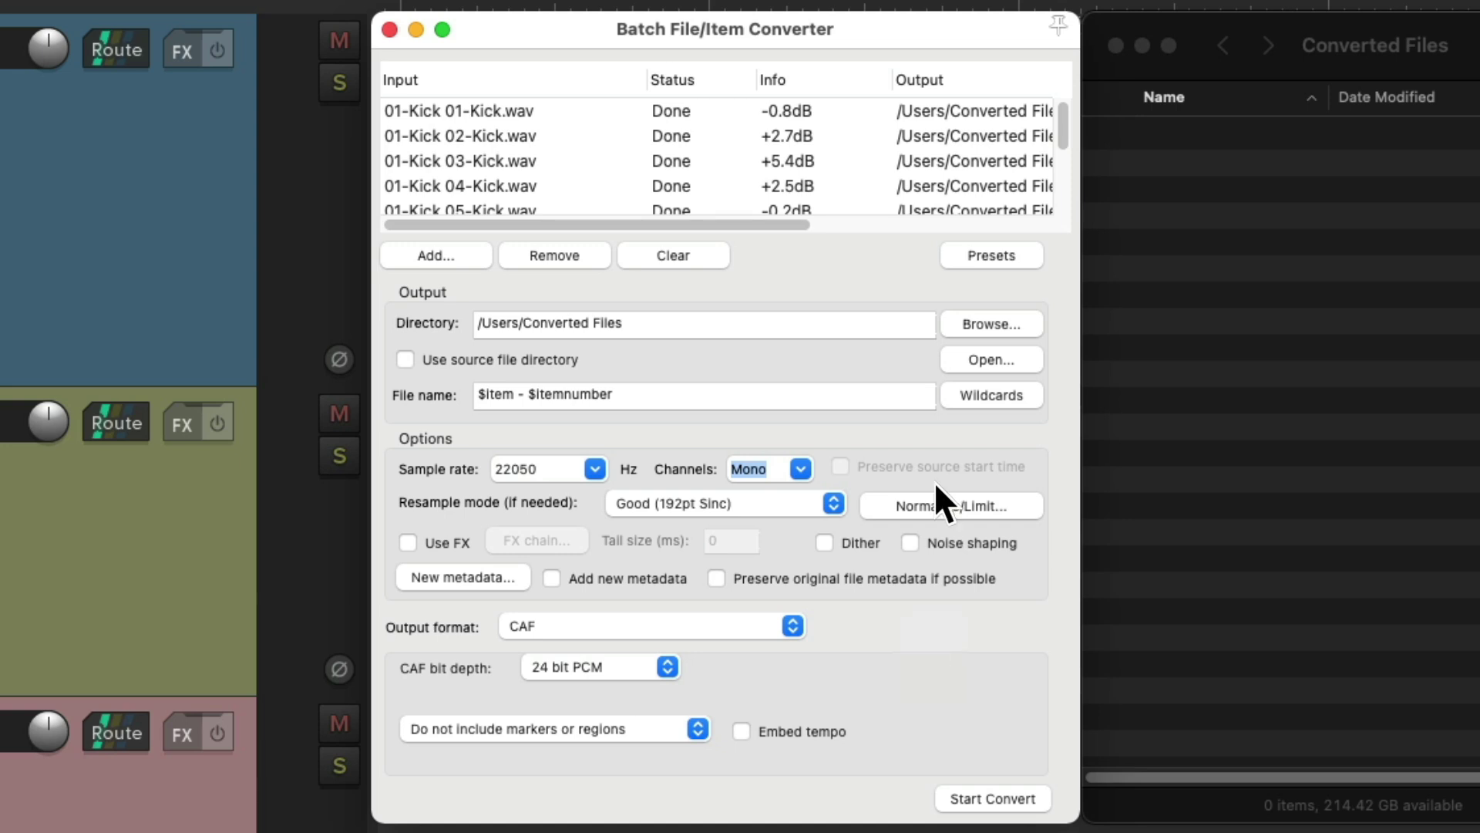
left_click(964, 255)
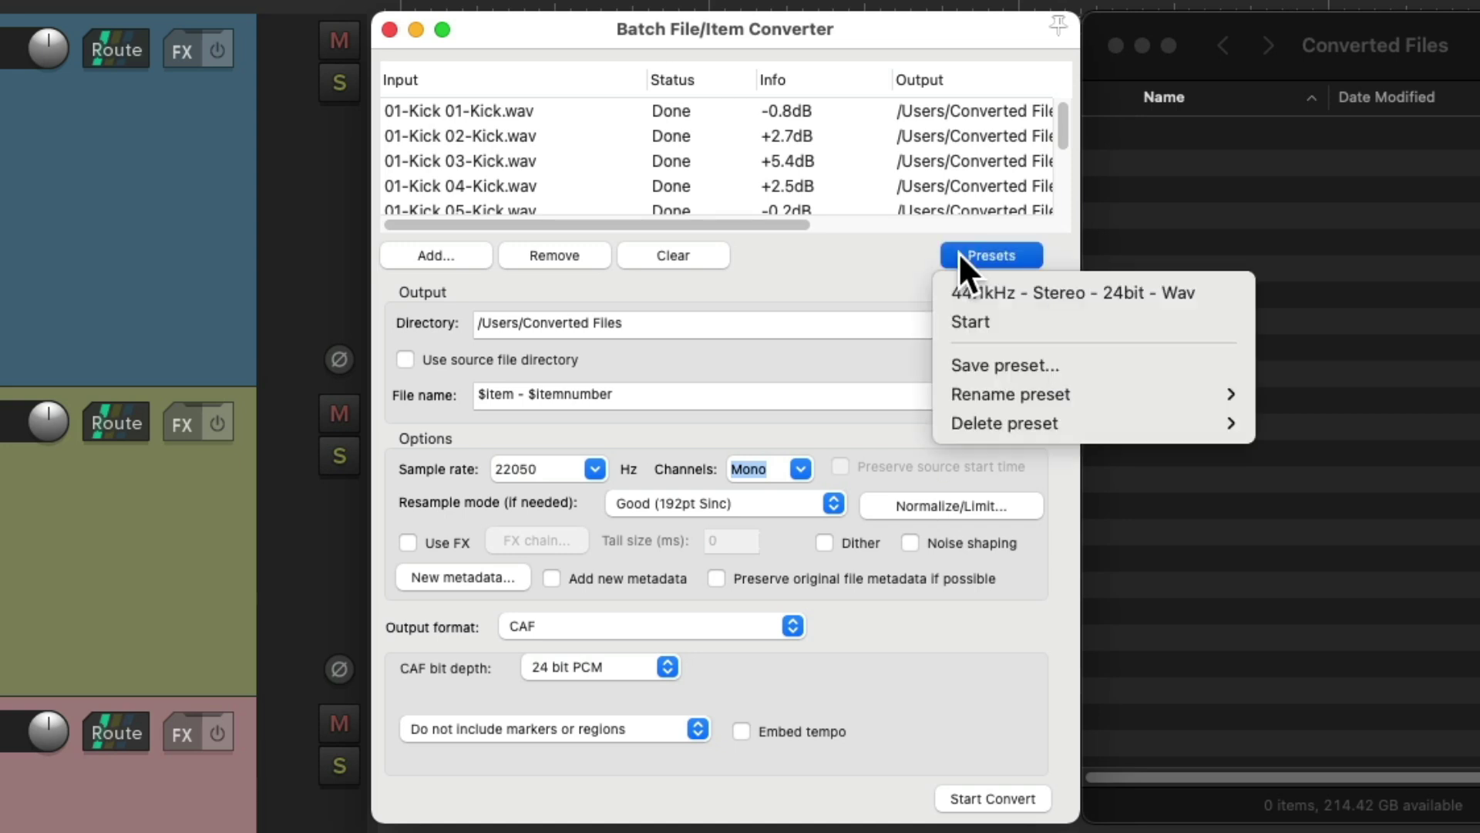
left_click(937, 293)
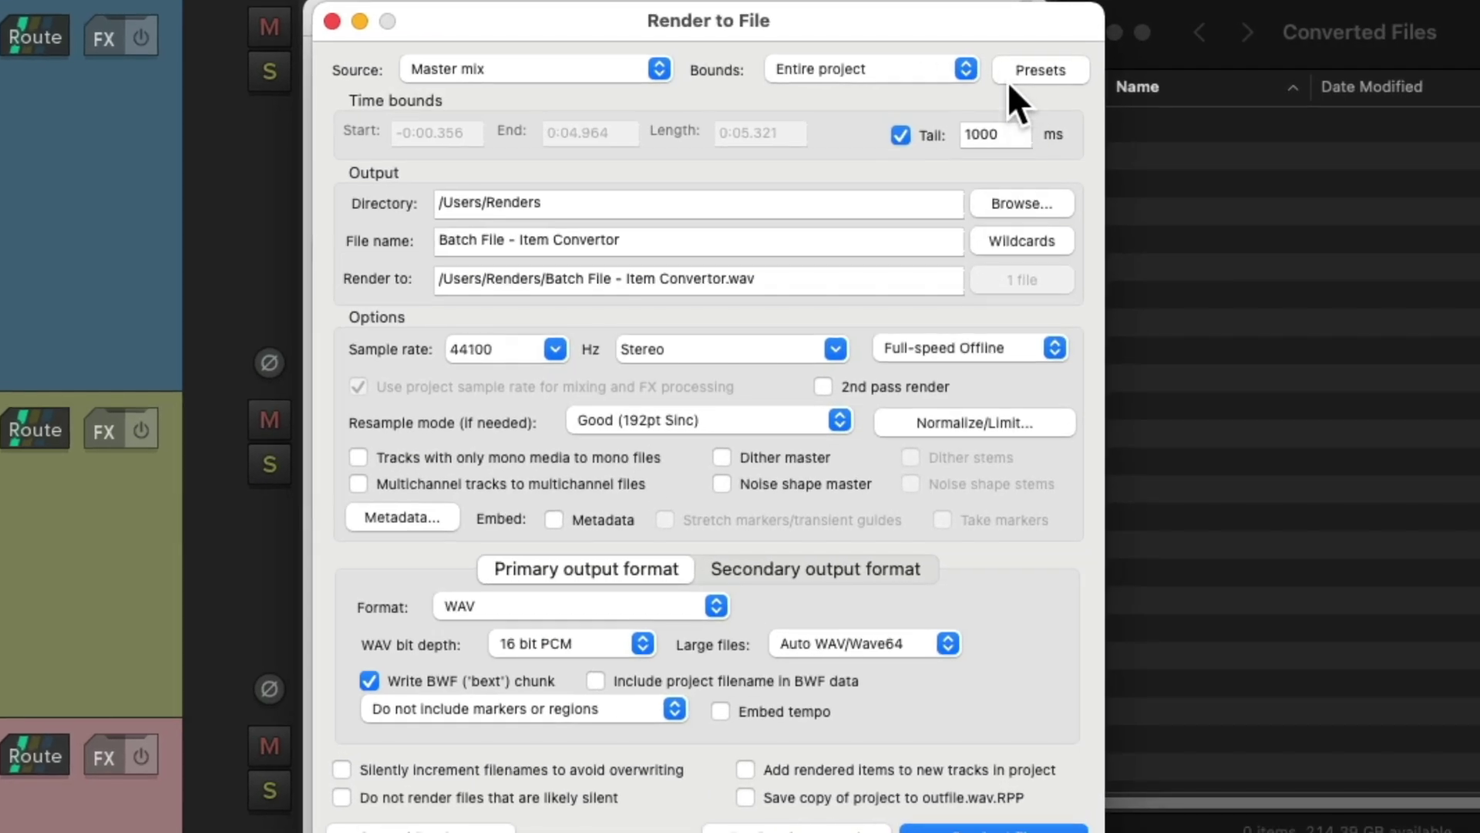
Step: Apply the '44.1kHz - Stereo - 24bit - Wav' preset in Render to File for 24 bit, then close the window
left_click(1004, 73)
mouse_move(1007, 167)
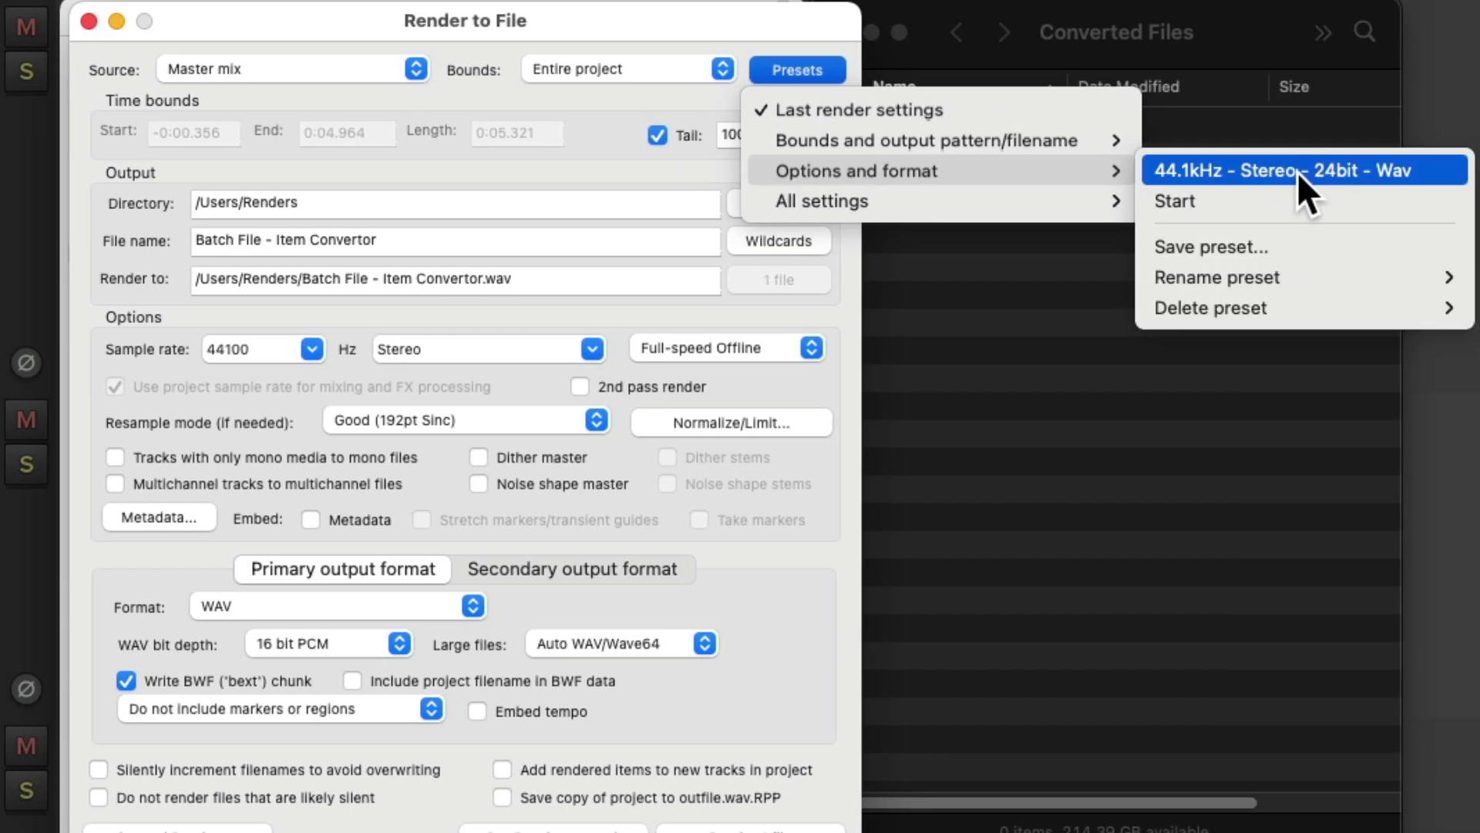
left_click(1297, 171)
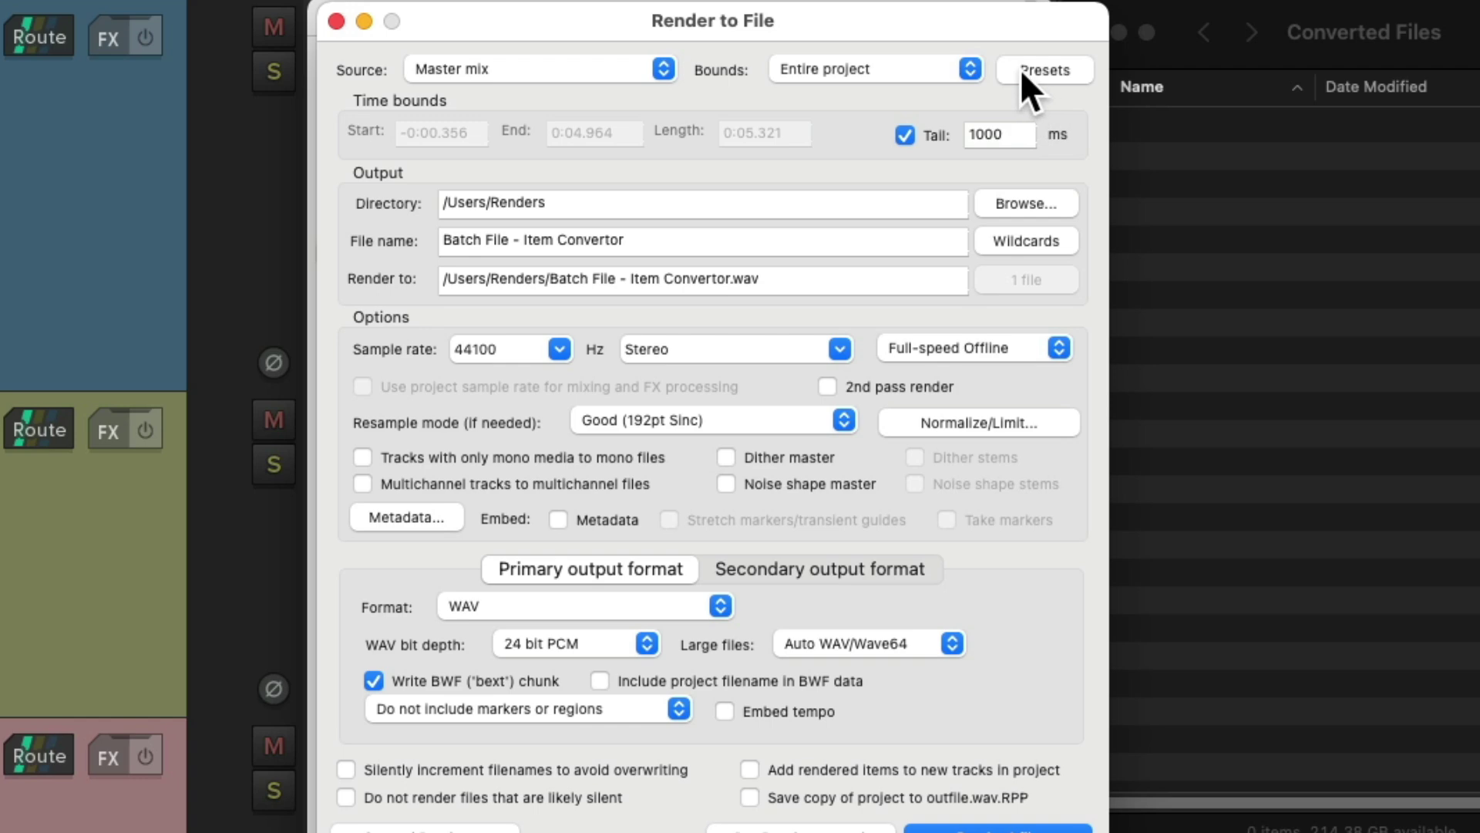
left_click(1013, 70)
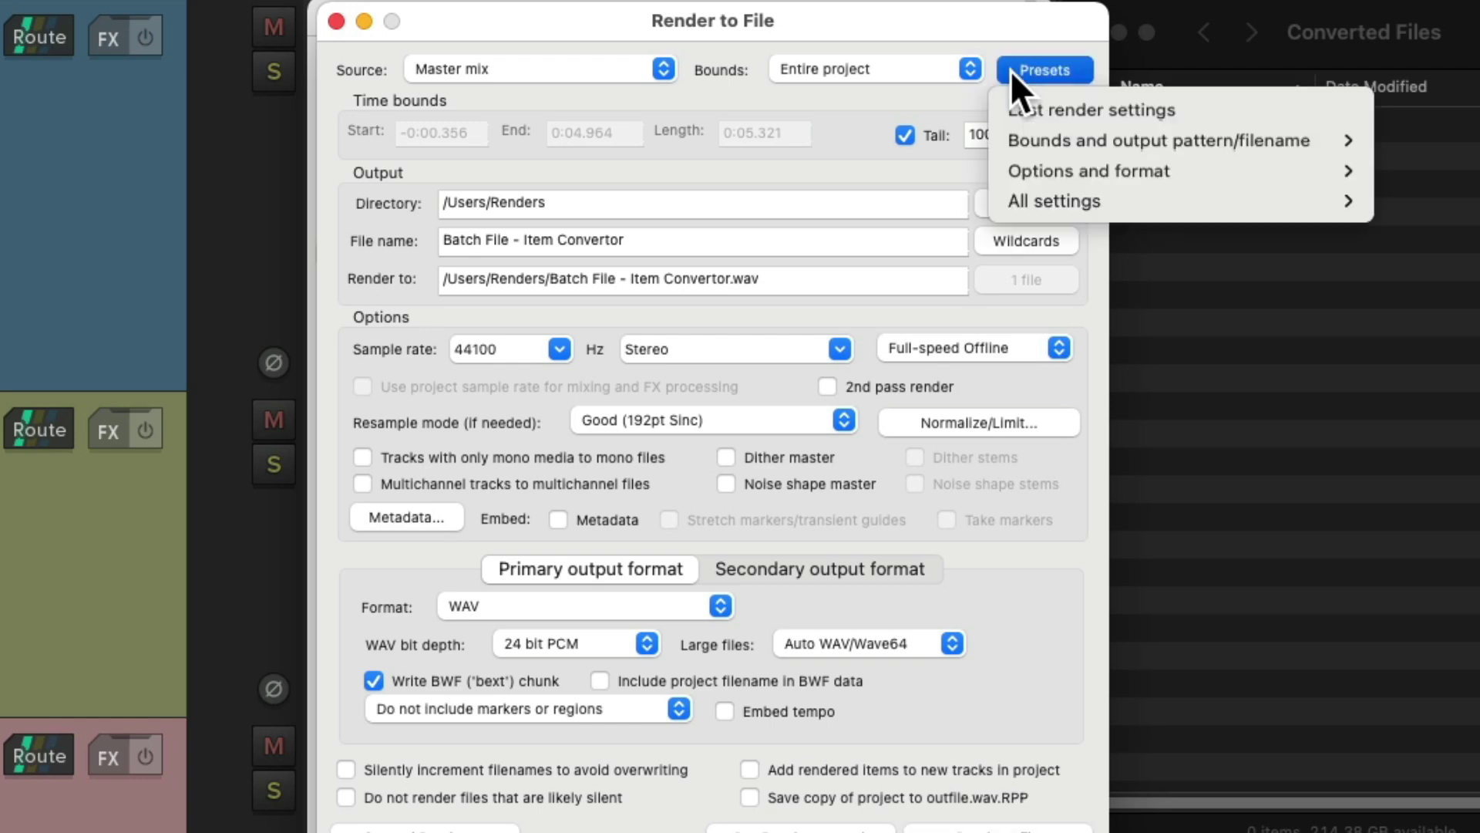
mouse_move(1006, 169)
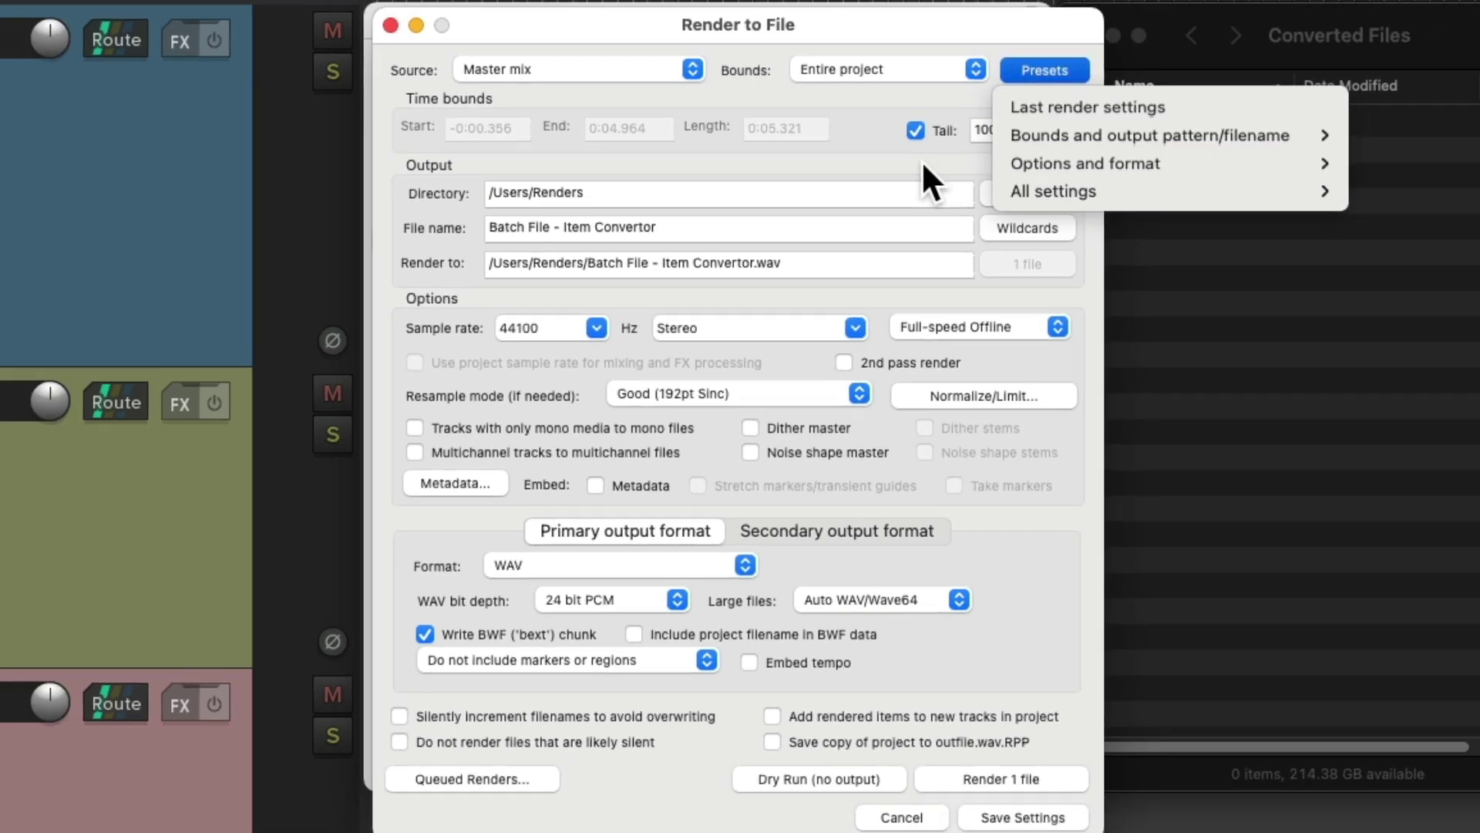
left_click(585, 40)
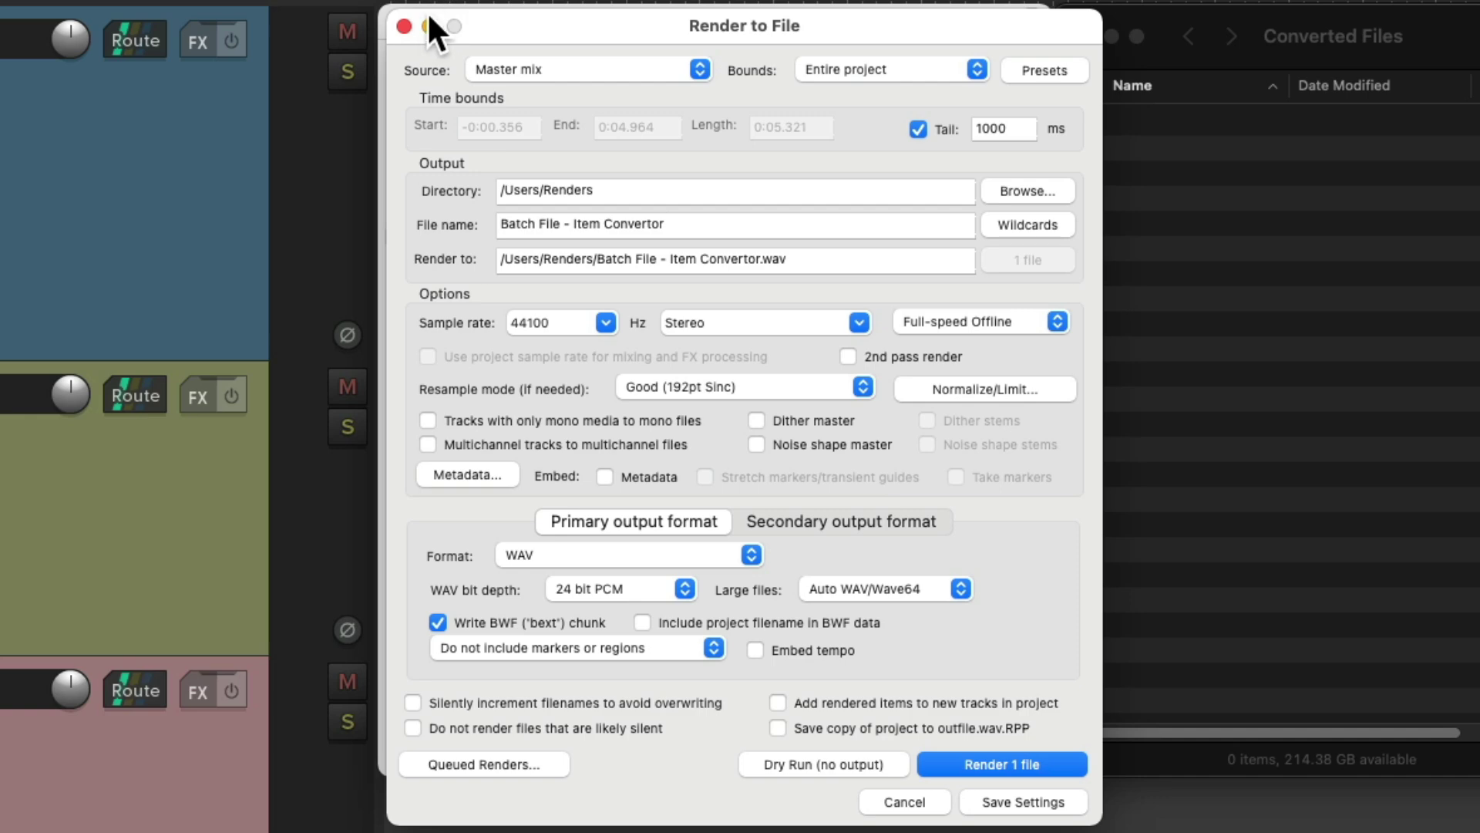
left_click(403, 27)
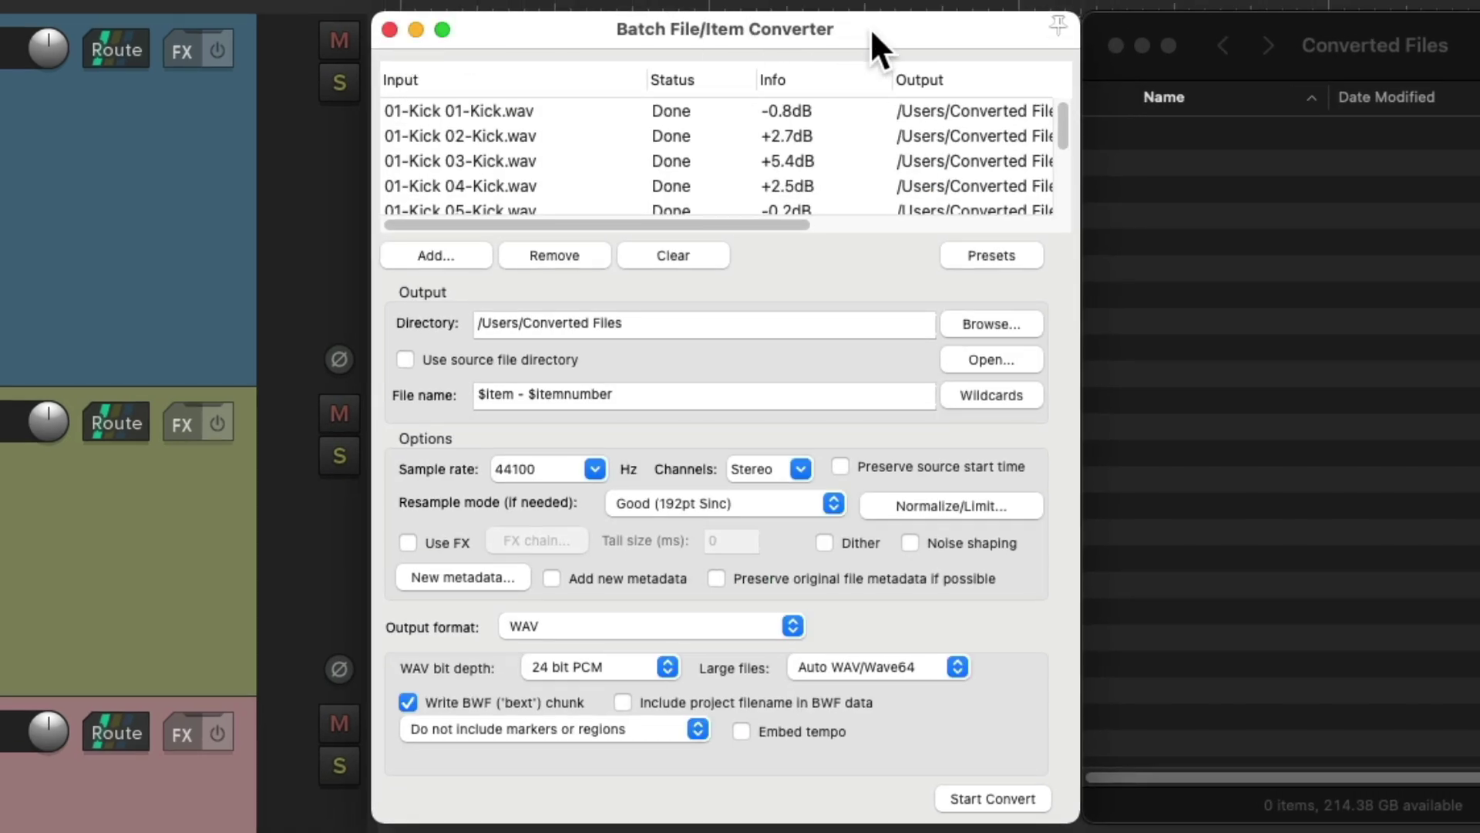
left_click(951, 251)
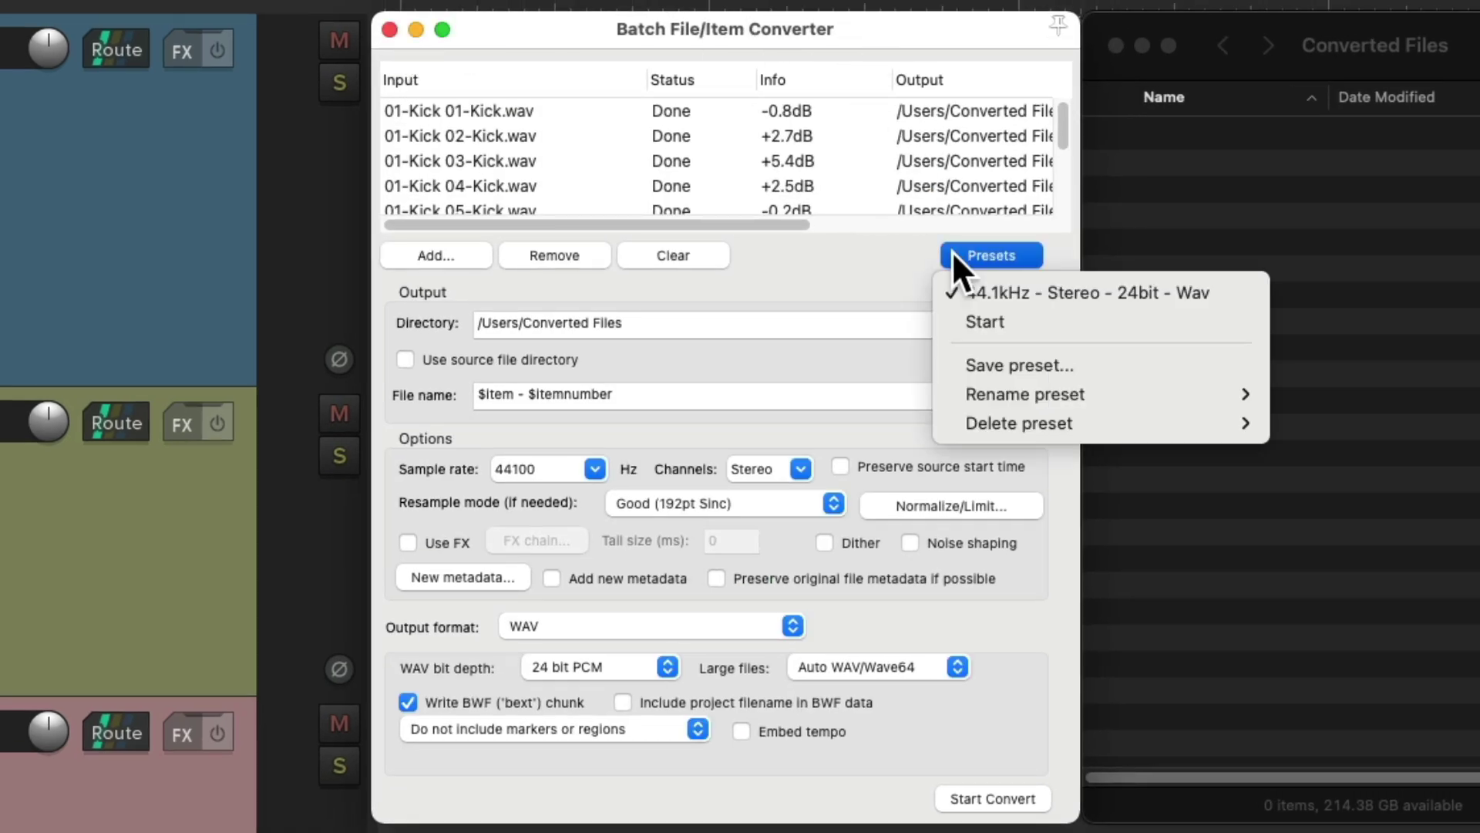
left_click(942, 293)
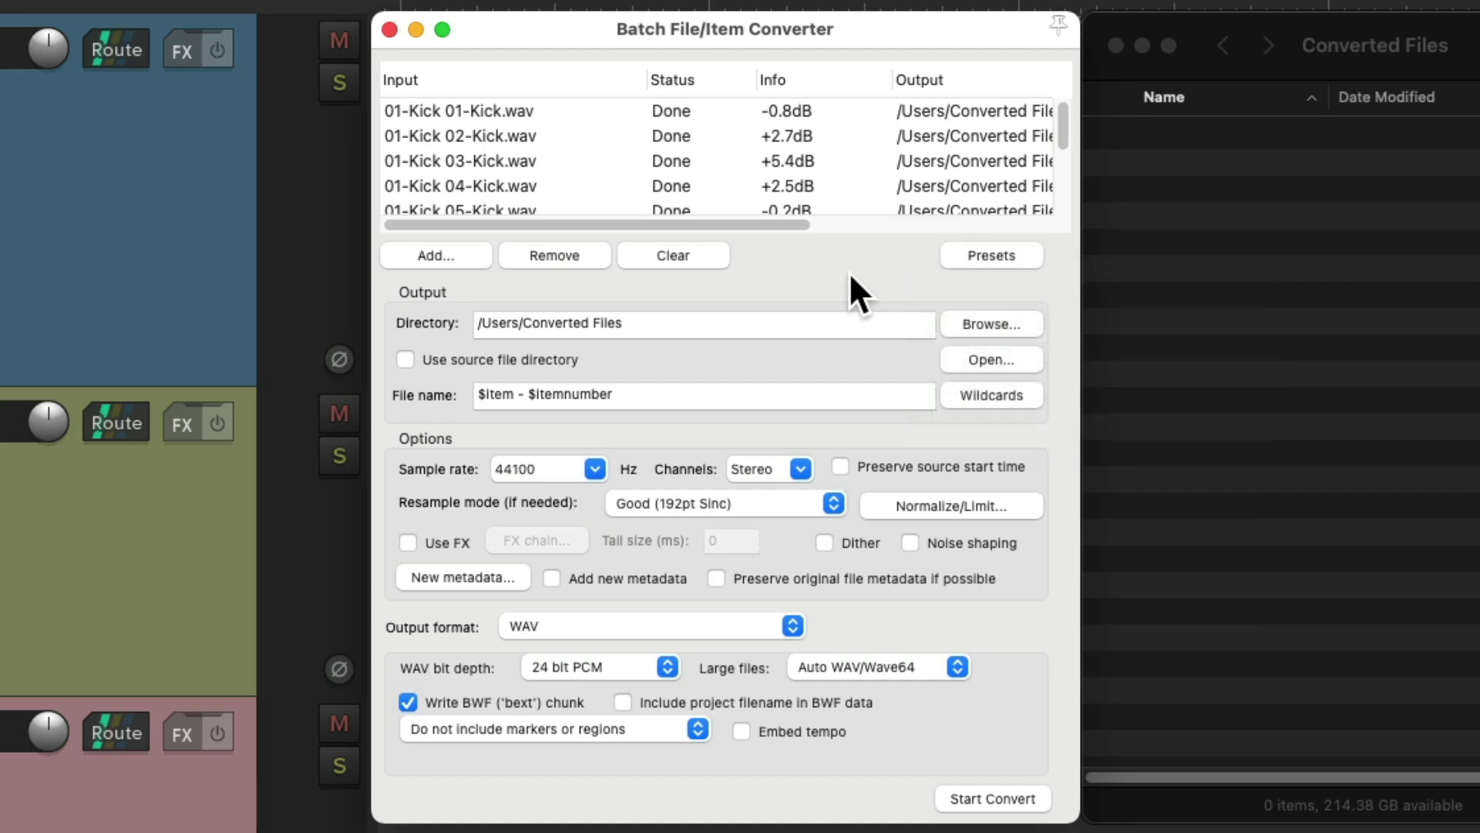